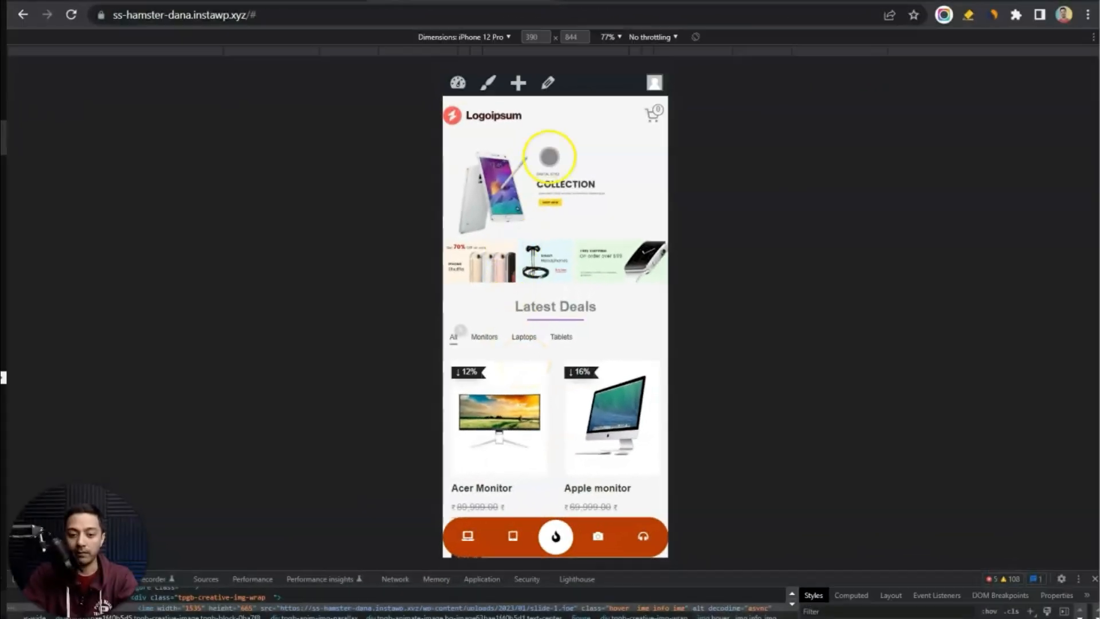
Step: Preview the store's mobile layout and open the Hot Deals popup from the centre flame icon of the footer menu
scroll(548, 156, down, 3)
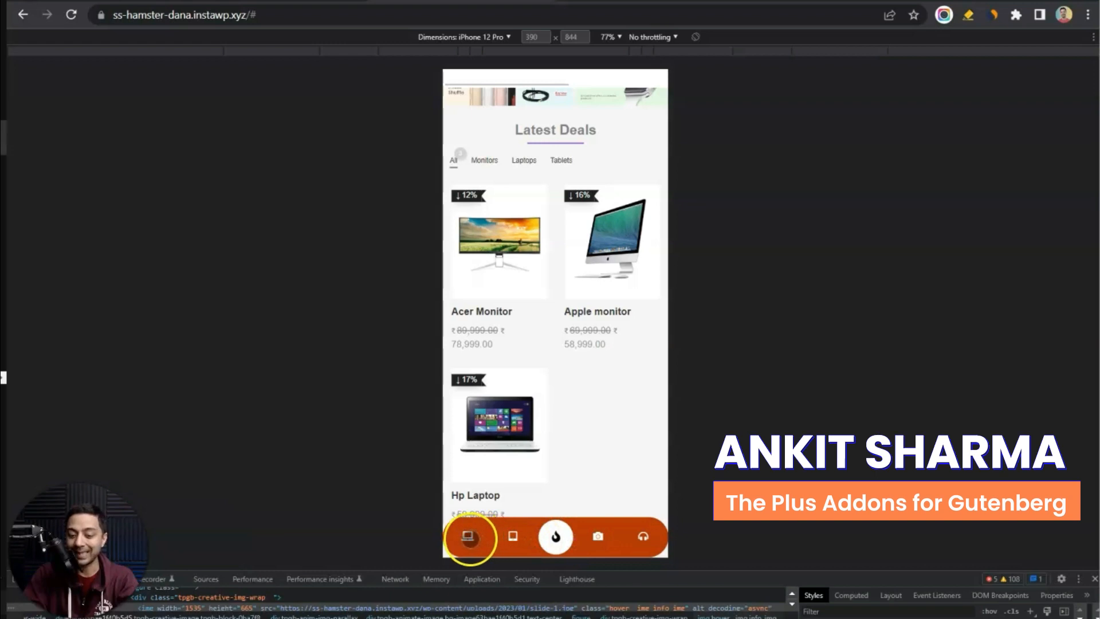
click(554, 537)
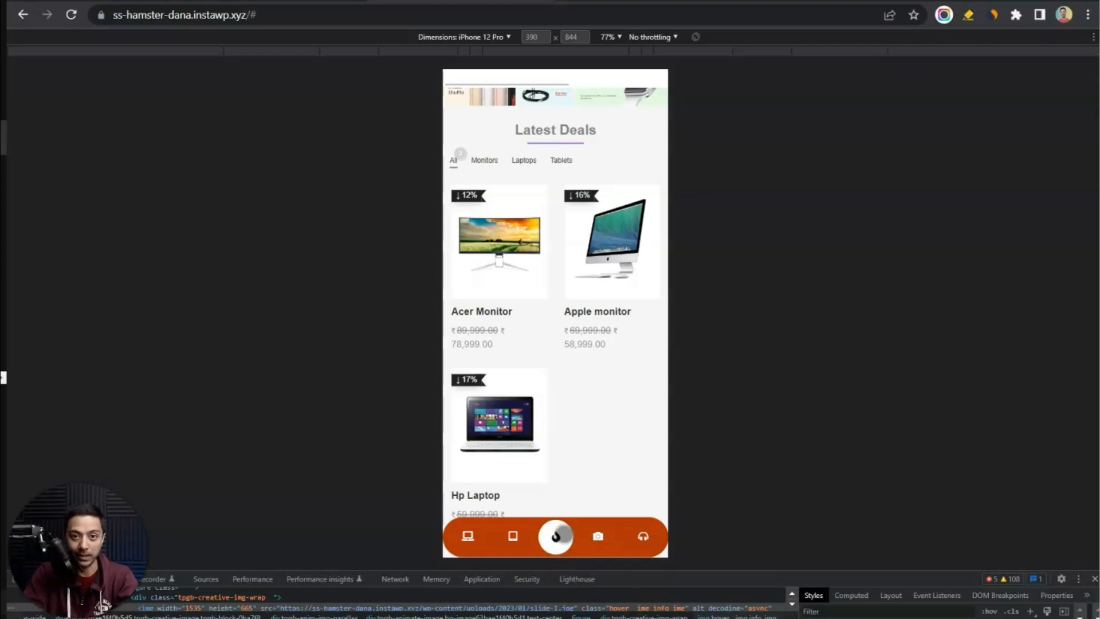
click(555, 535)
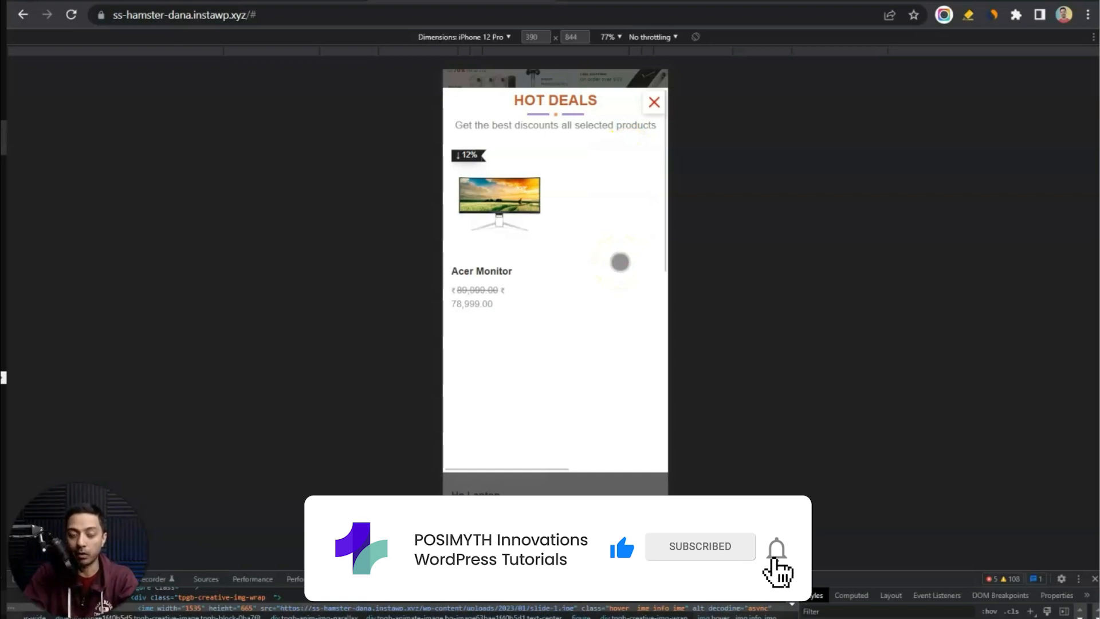
click(642, 404)
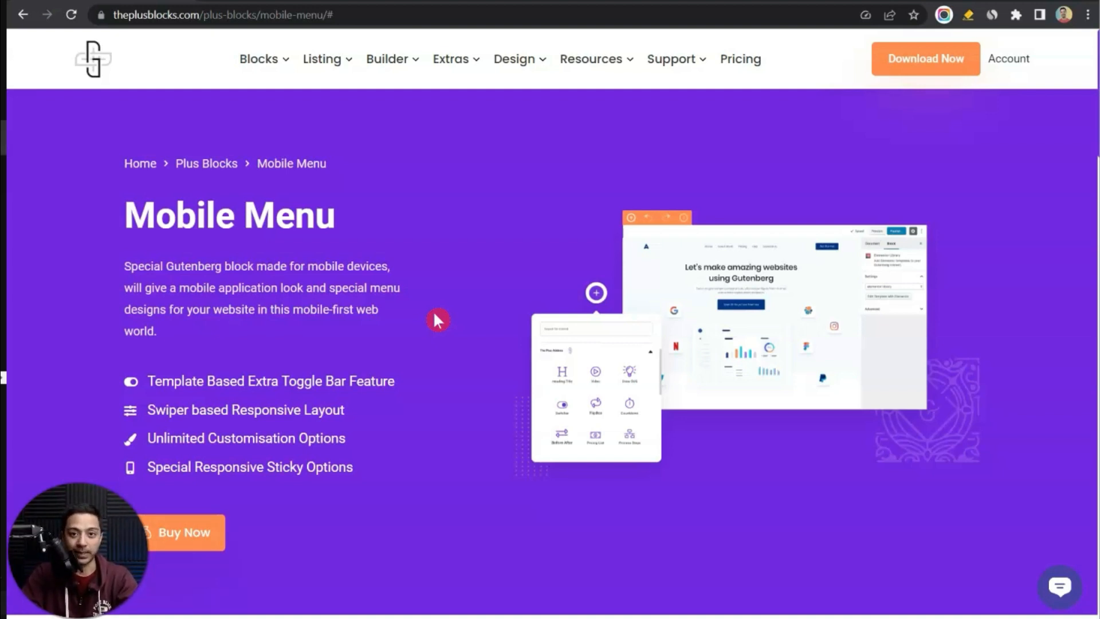
Step: View the Mobile Menu block's demo page in the browser's iPhone 12 Pro device emulation and reload it
scroll(437, 319, down, 9)
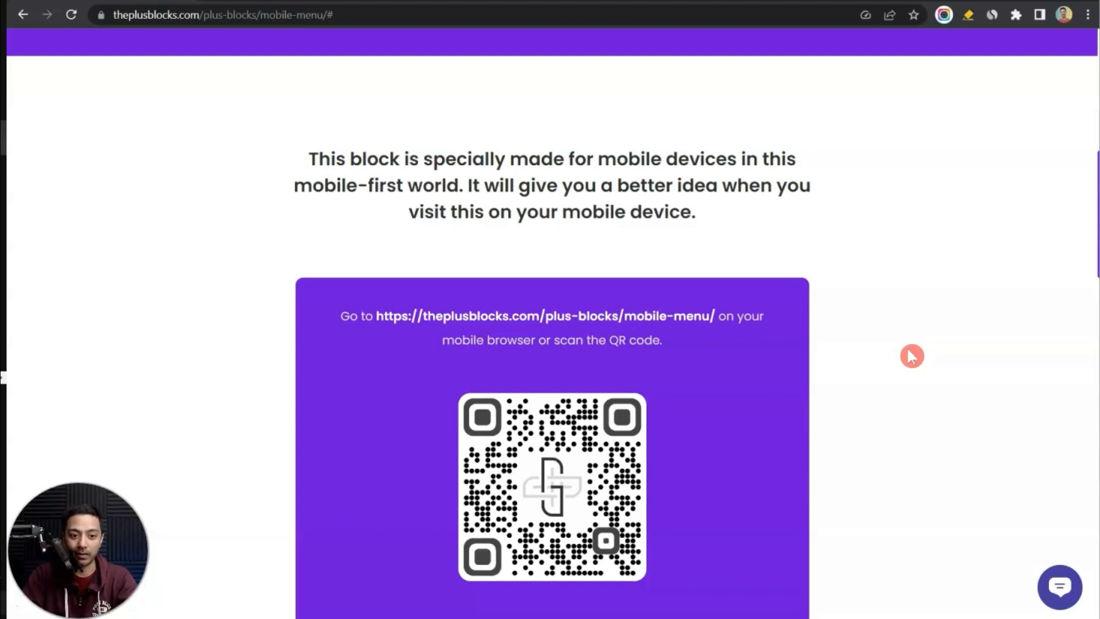
click(881, 337)
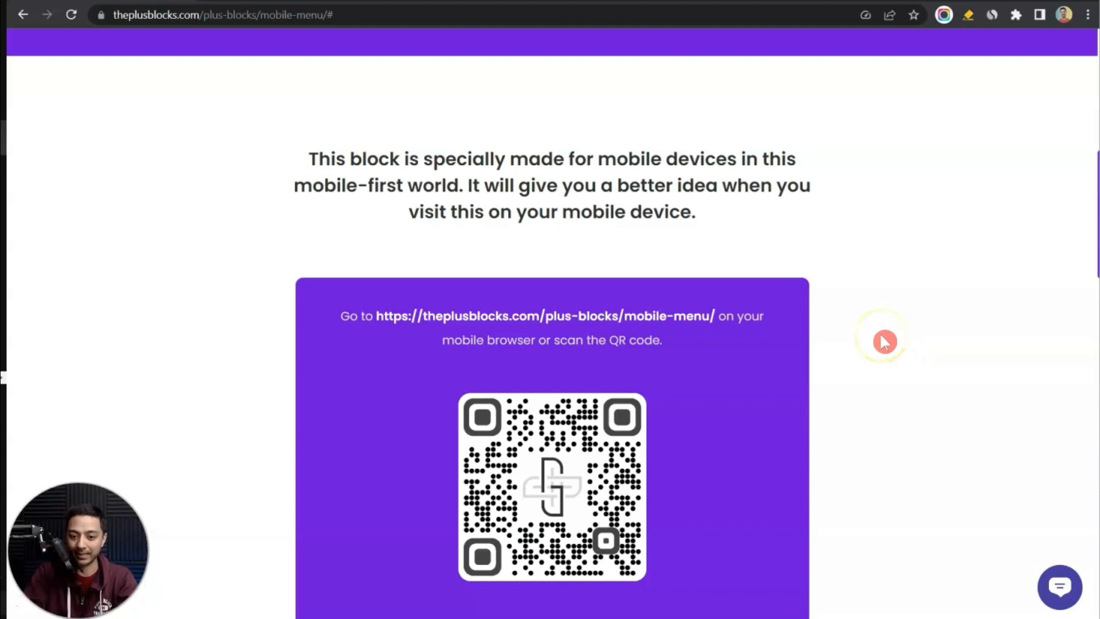
right_click(719, 217)
click(781, 510)
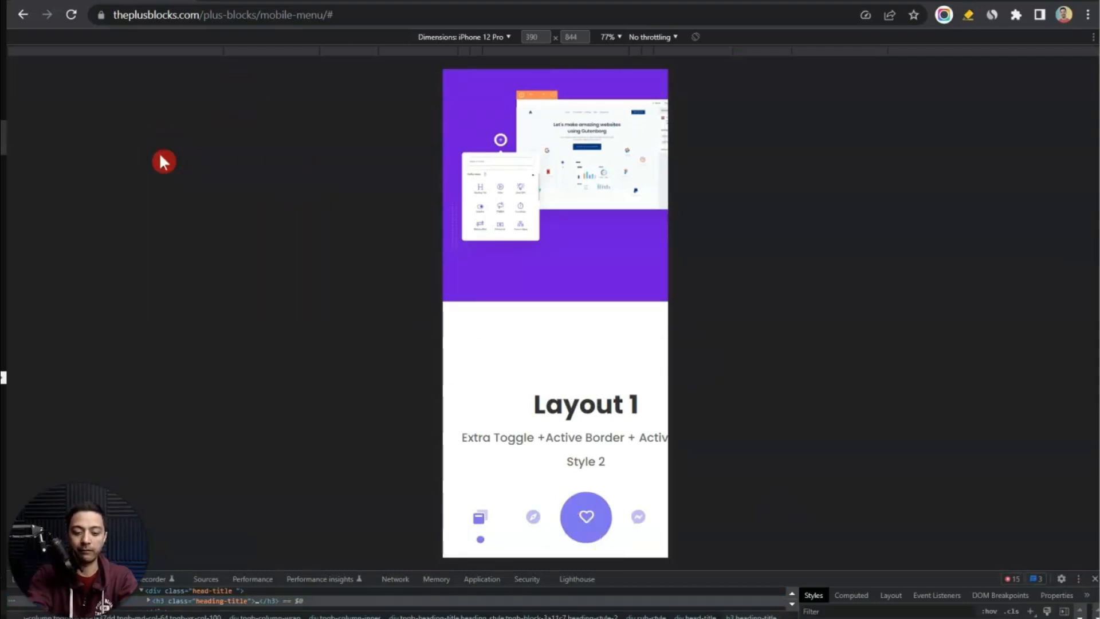
key(F5)
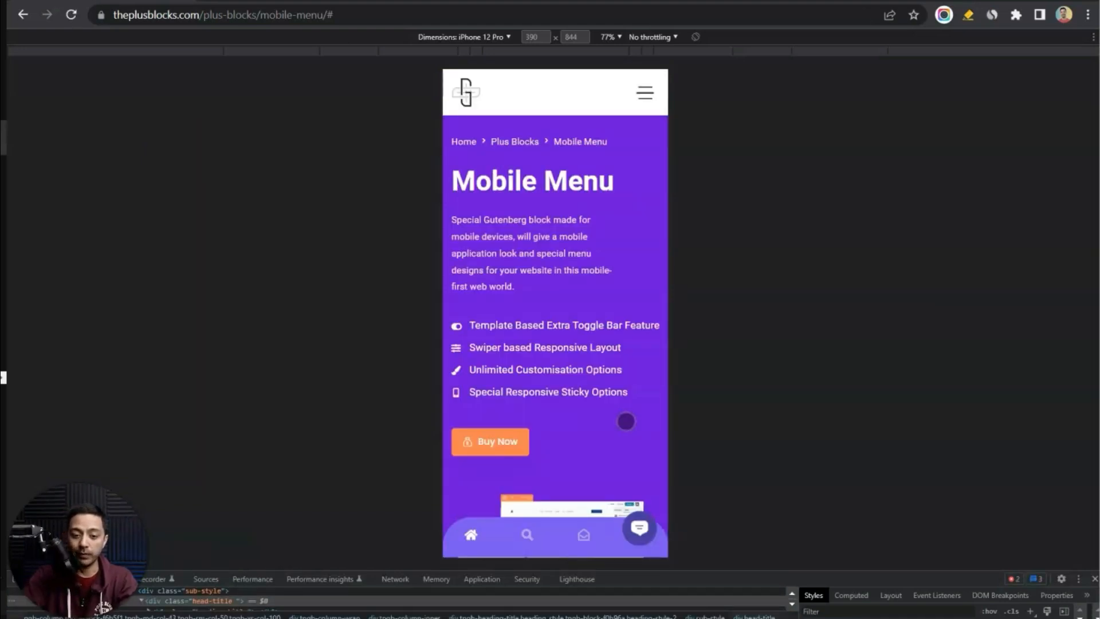
Step: Examine the Mobile Menu demo layouts from Layout 1 through Layout 7 and Facebook, trying out the Layout 5 swiper menu
scroll(626, 421, down, 6)
scroll(626, 421, down, 4)
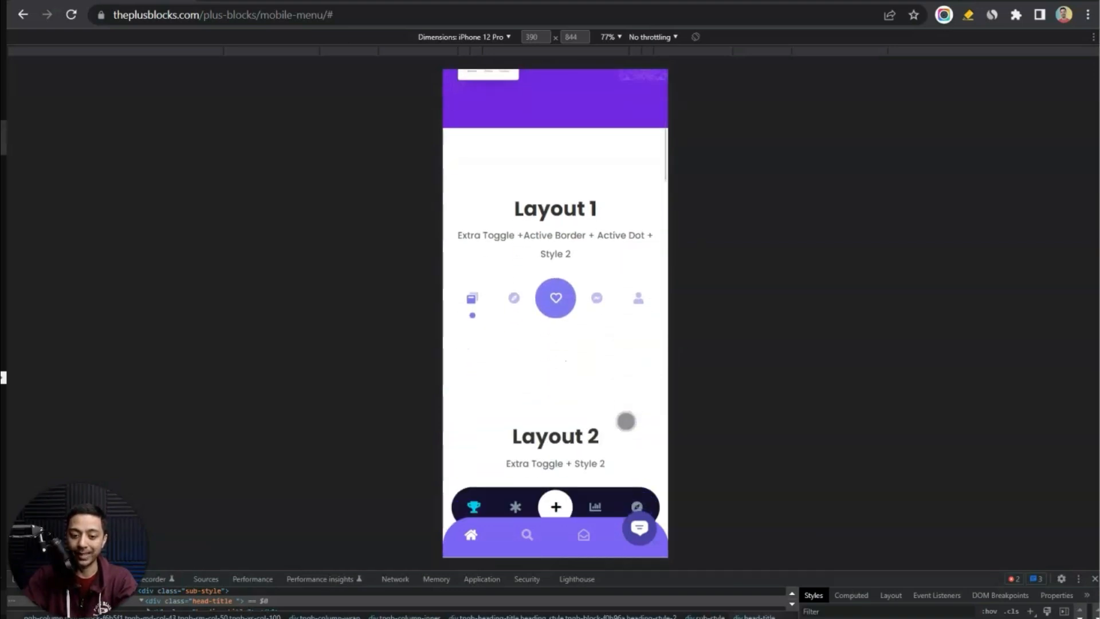
scroll(626, 421, down, 2)
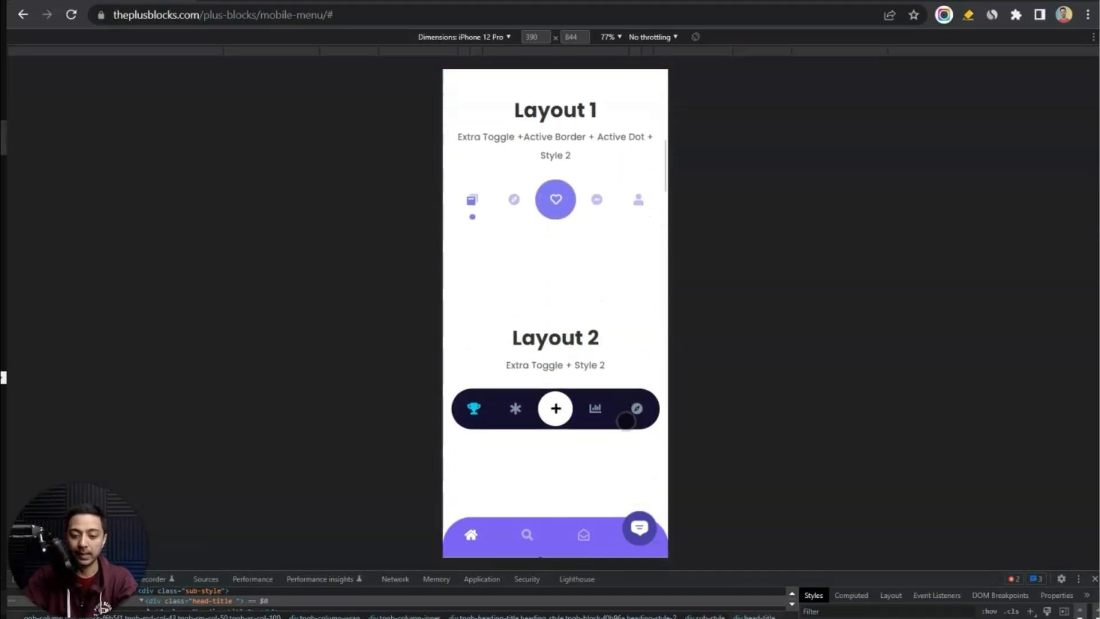
scroll(618, 439, down, 10)
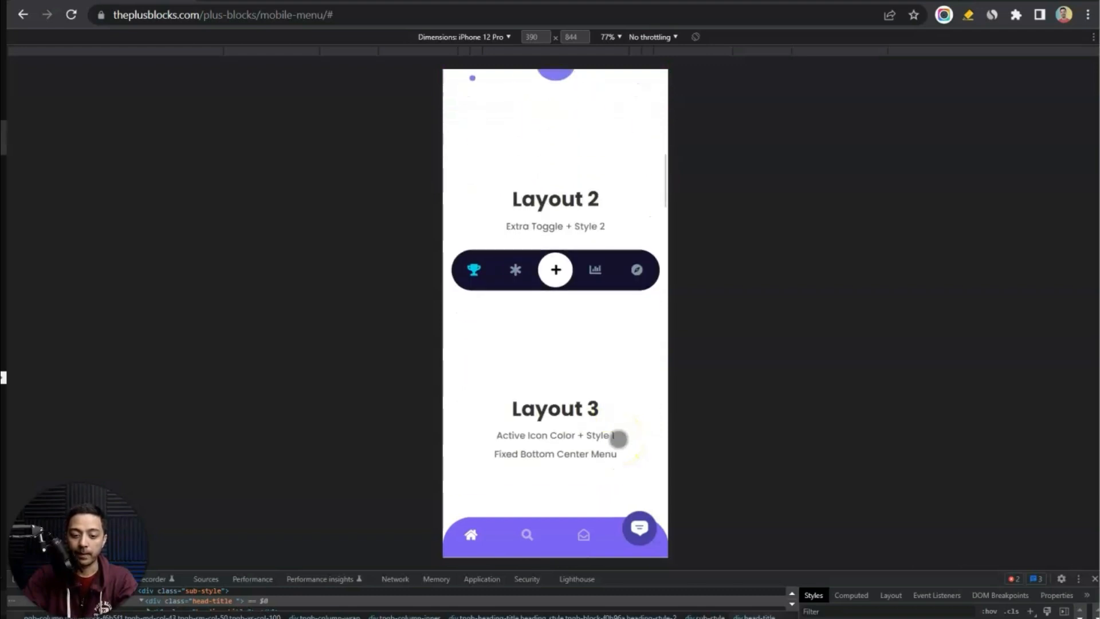
scroll(618, 440, up, 1)
scroll(618, 439, down, 1)
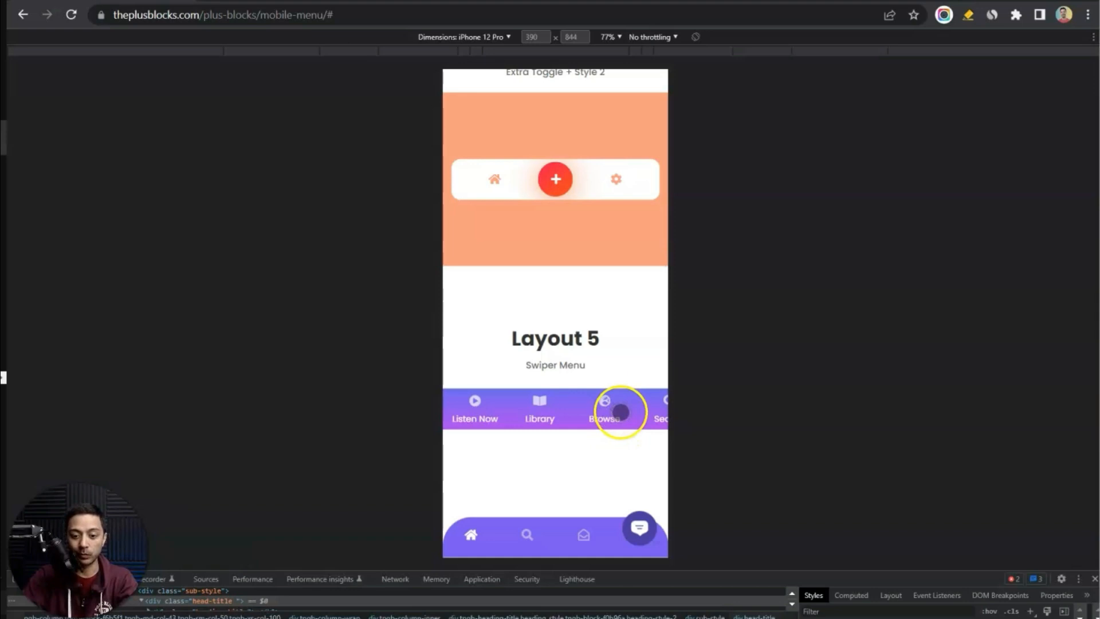
drag(612, 404, 813, 418)
drag(564, 422, 617, 428)
scroll(490, 446, down, 5)
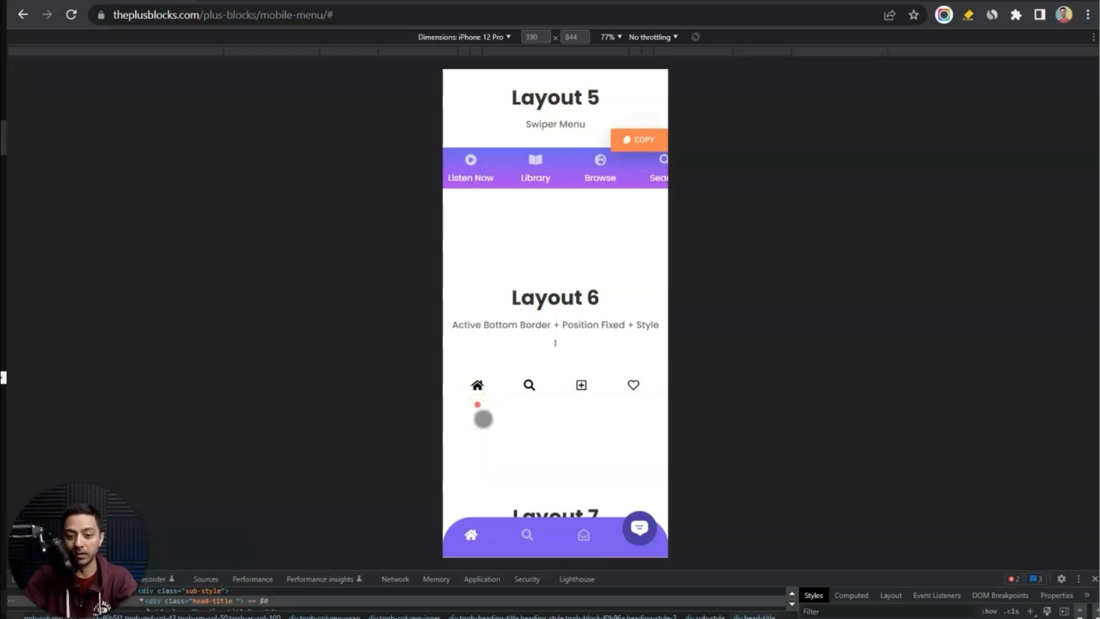
scroll(516, 433, down, 7)
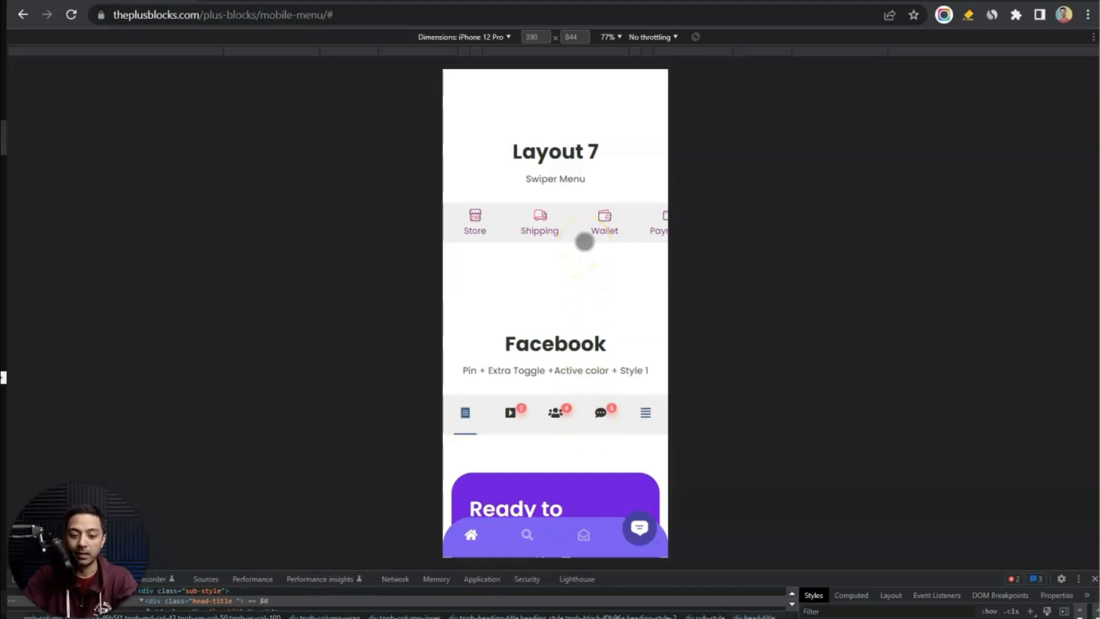
scroll(584, 241, up, 20)
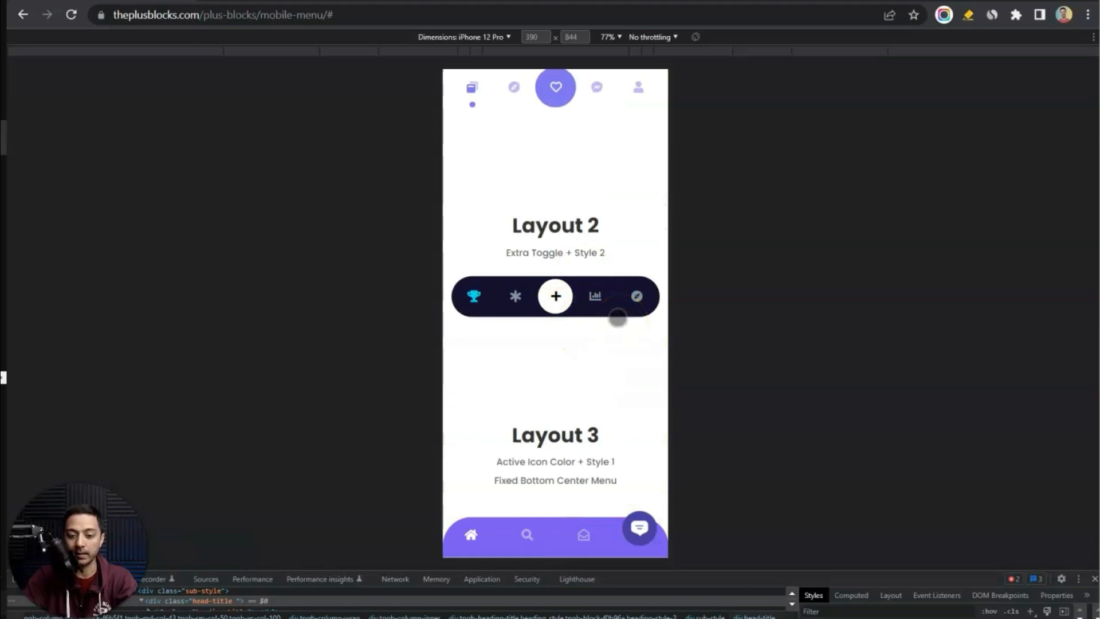
Step: Bring up the copy option on the Layout 2 menu demo
drag(618, 318, 566, 308)
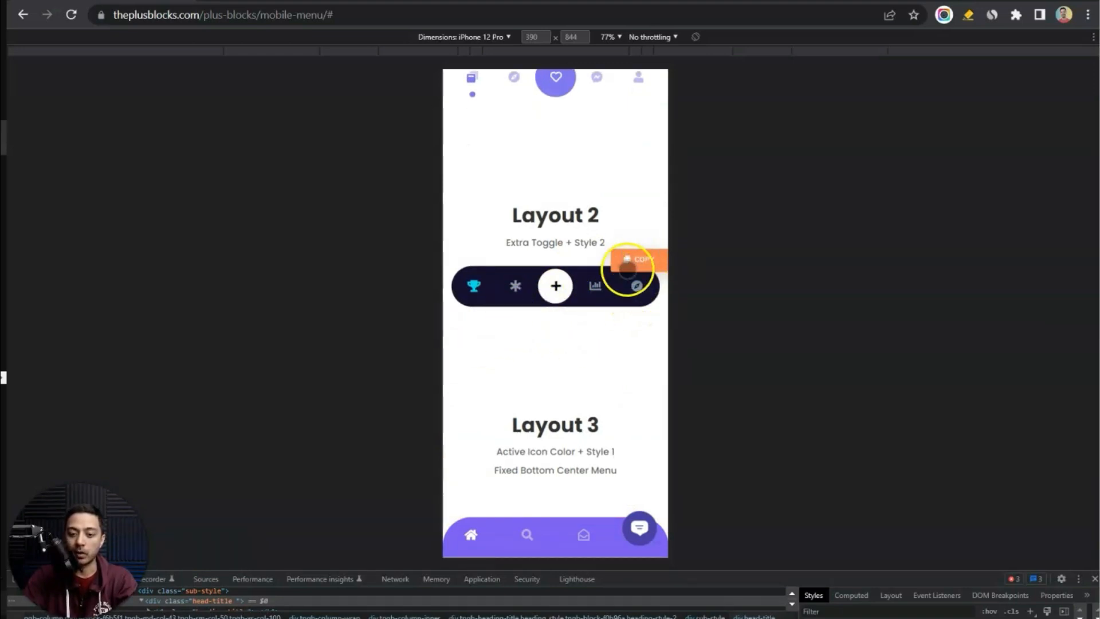
click(641, 263)
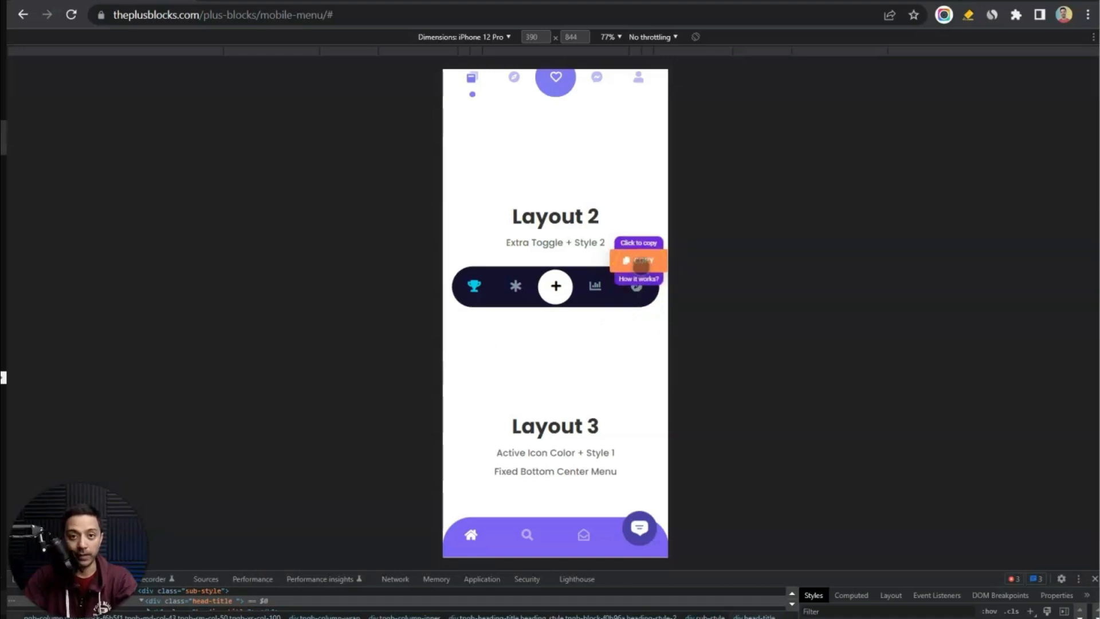
click(906, 326)
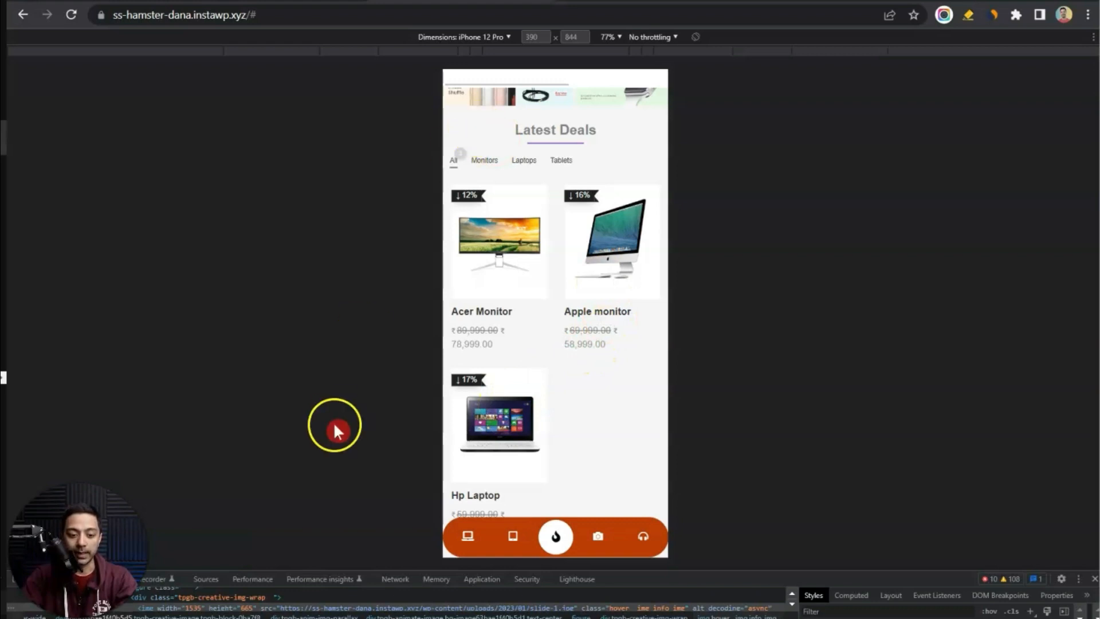
Step: Close the developer tools on the store site, go to its WordPress dashboard and open the installed plugins list
click(1095, 579)
scroll(578, 215, up, 3)
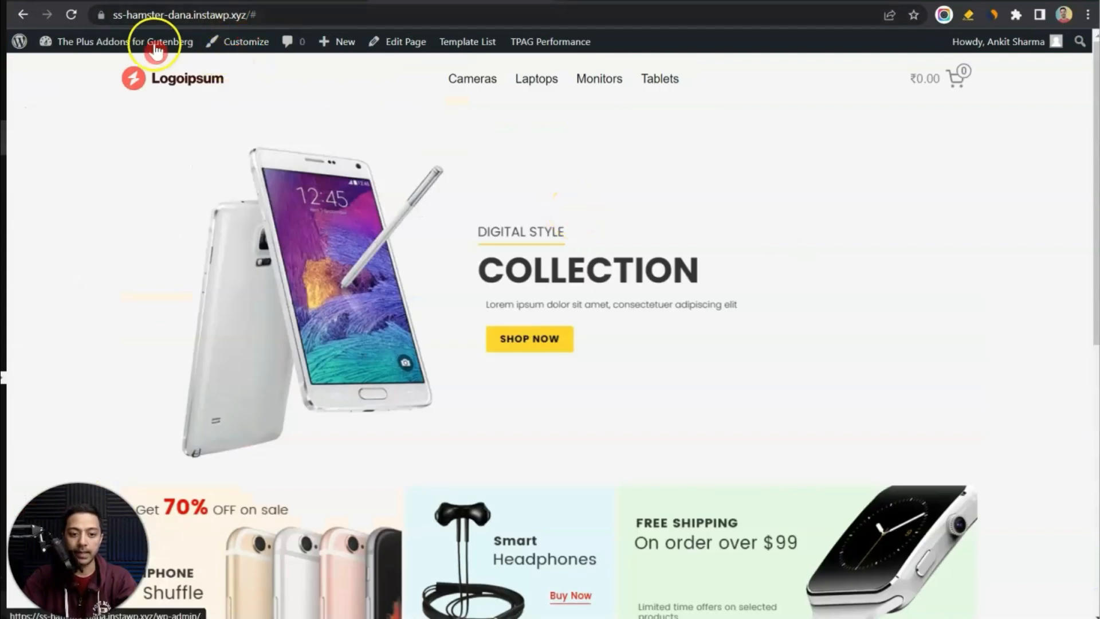
mouse_move(117, 48)
click(81, 69)
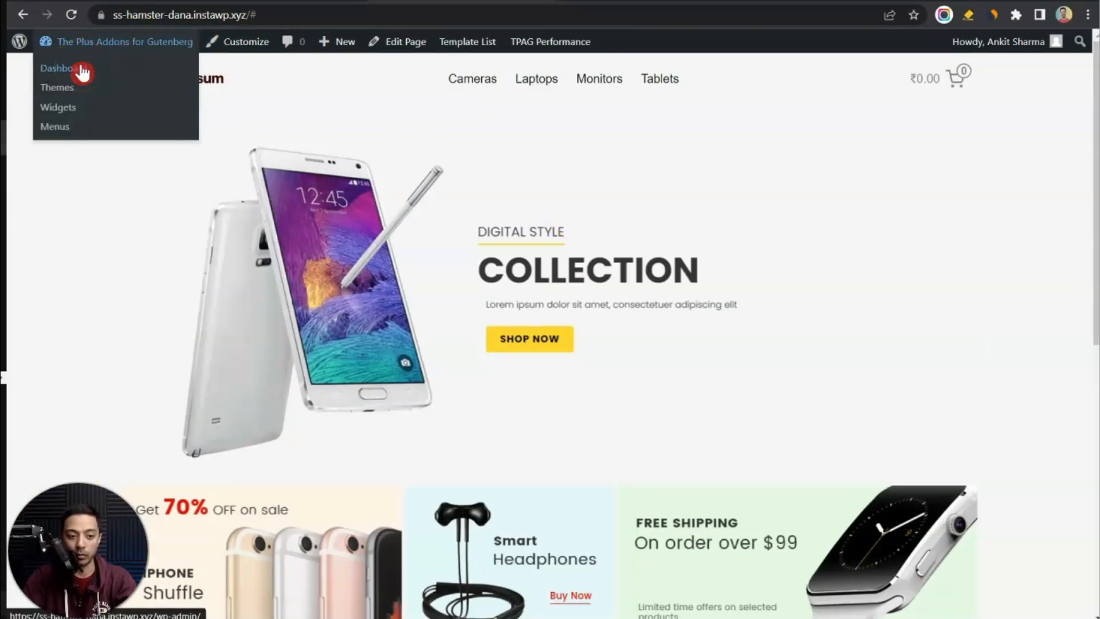
scroll(319, 169, down, 5)
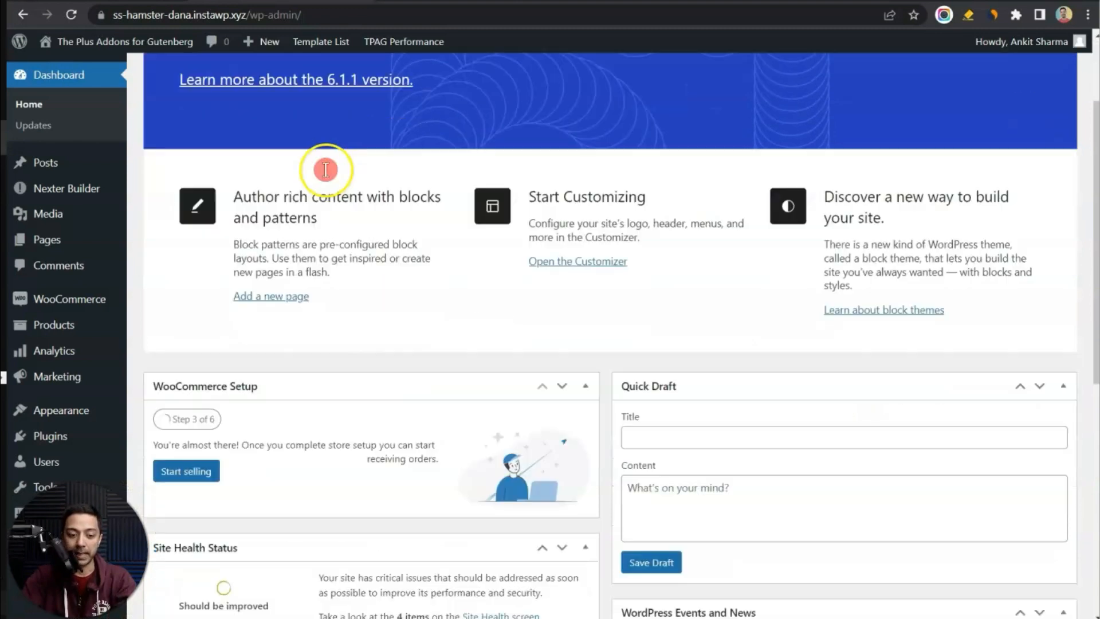
click(54, 436)
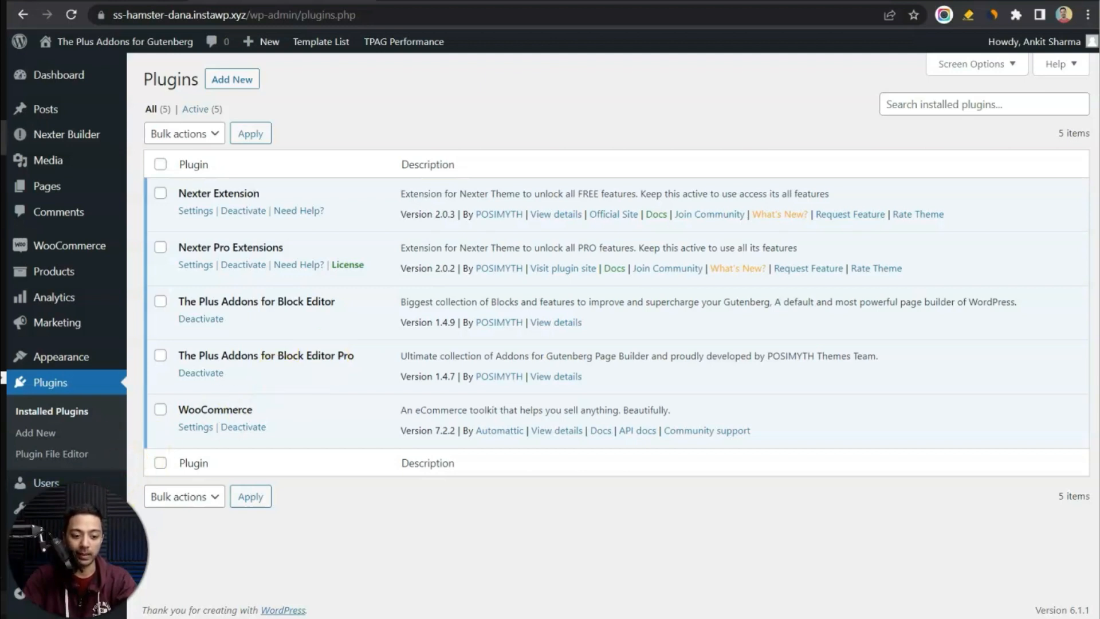
Step: Search for "mobile menu" in The Plus addons' Plus Blocks settings, make sure the Mobile Menu block is enabled and save
mouse_move(69, 568)
click(187, 427)
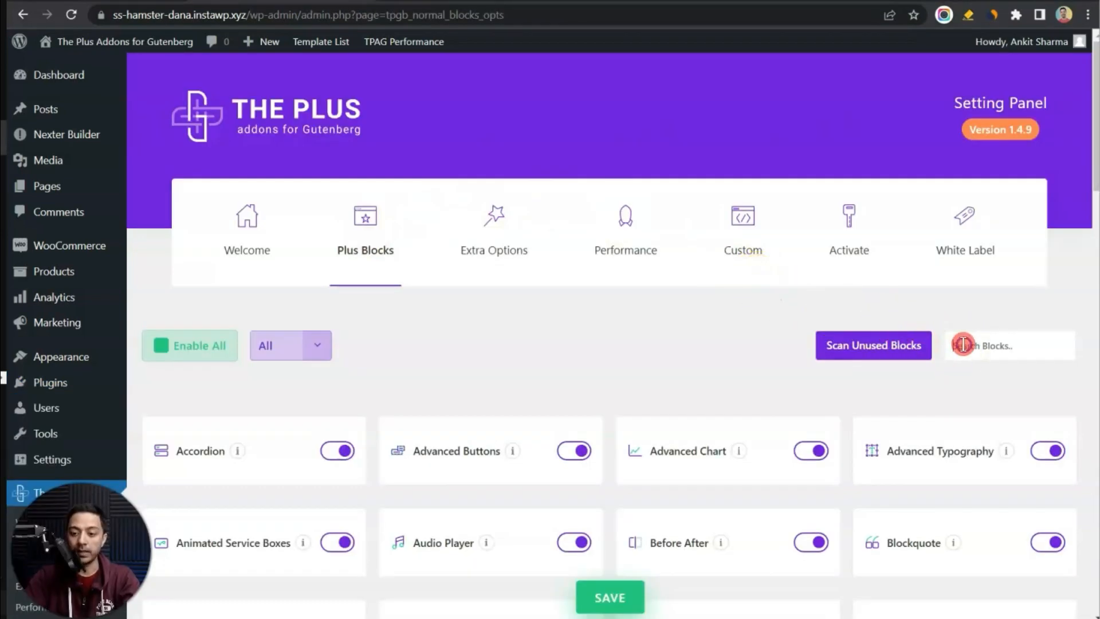
click(963, 343)
text(mobile menu)
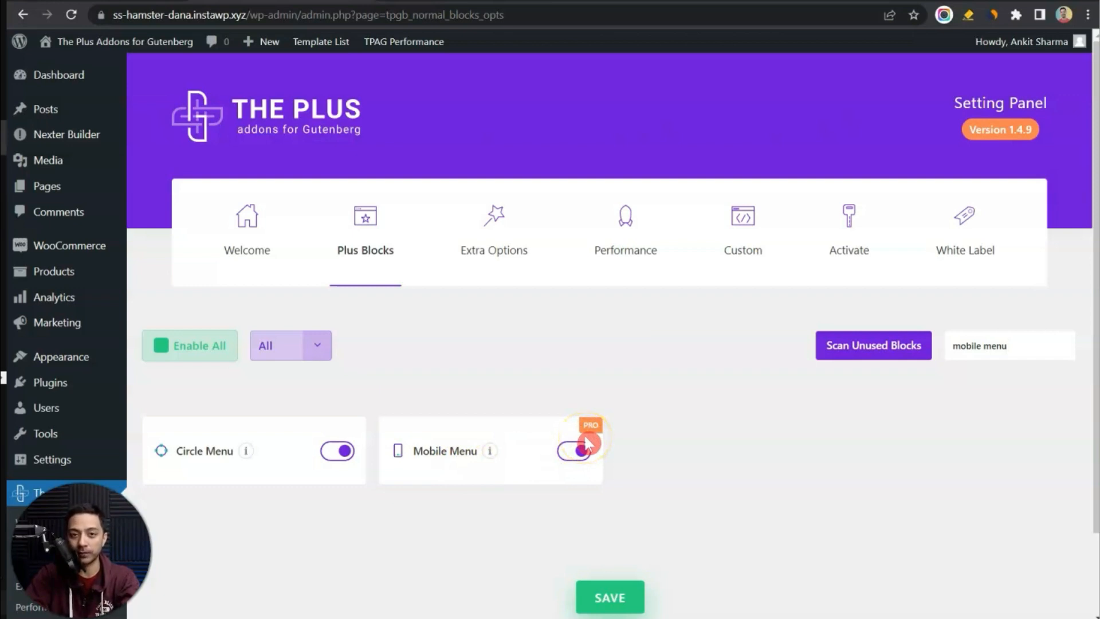
click(585, 449)
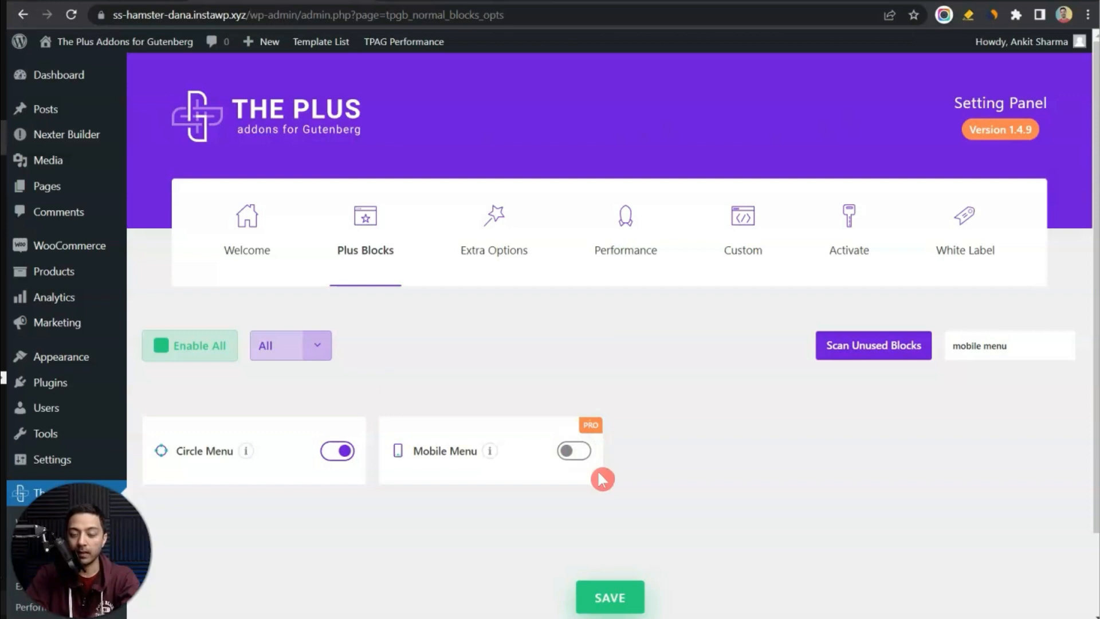
click(583, 452)
click(610, 597)
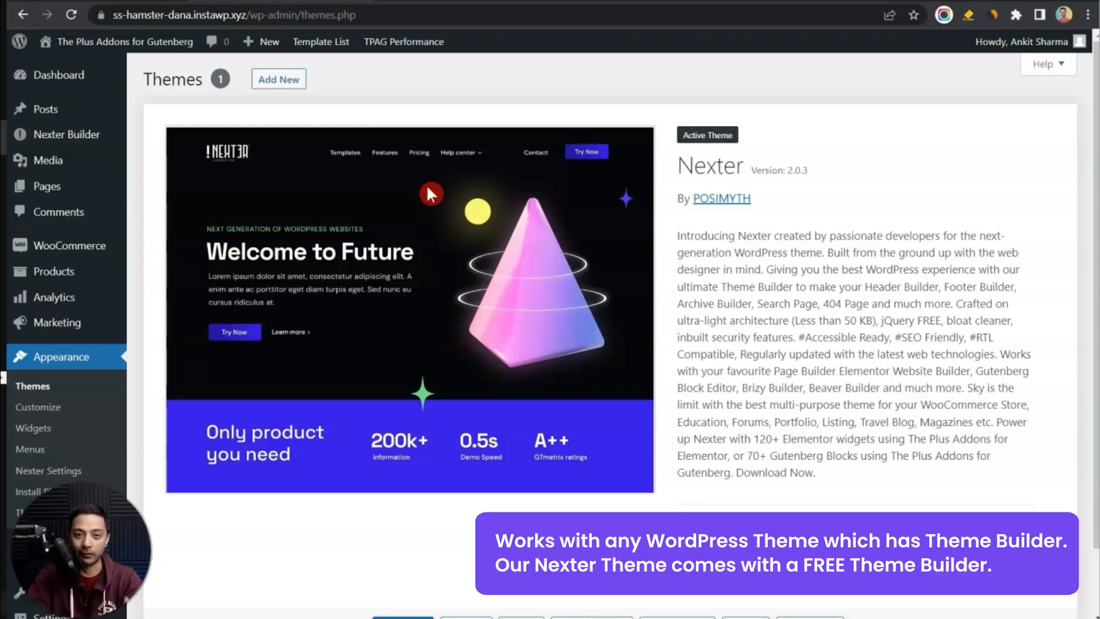
Step: Open the Main Footer template from Nexter Builder and inspect its TP Mobile Menu block settings
click(72, 137)
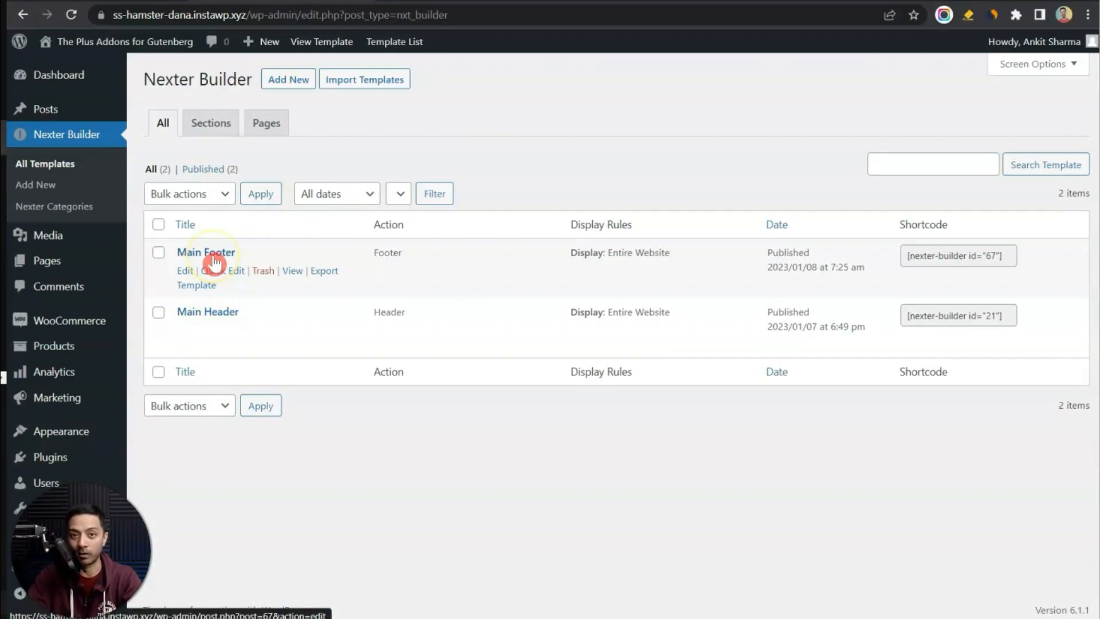
click(183, 271)
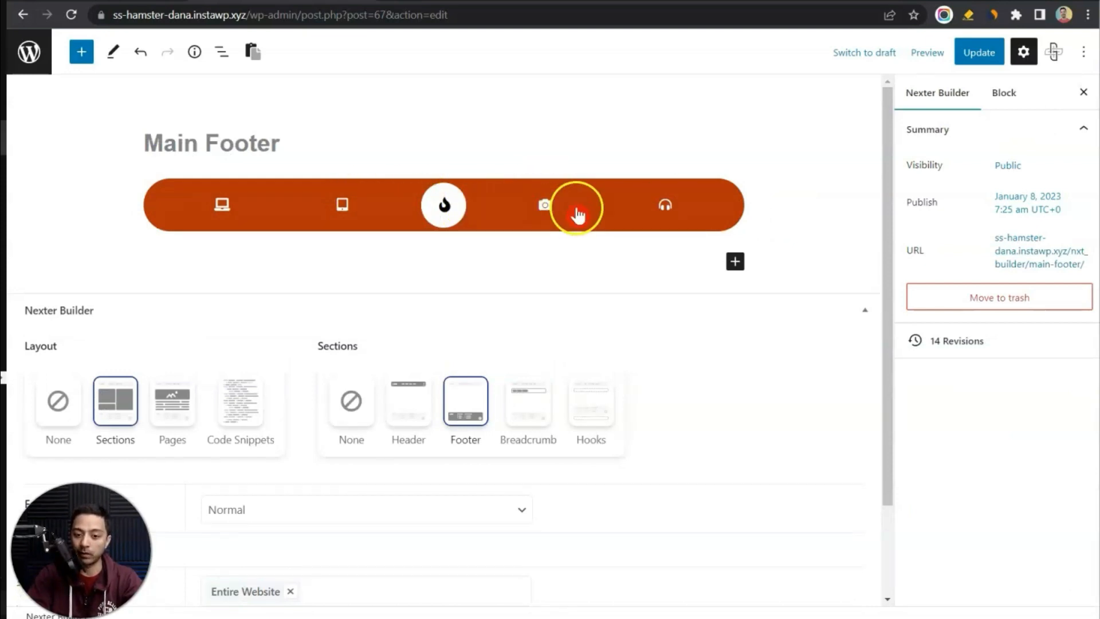
click(738, 213)
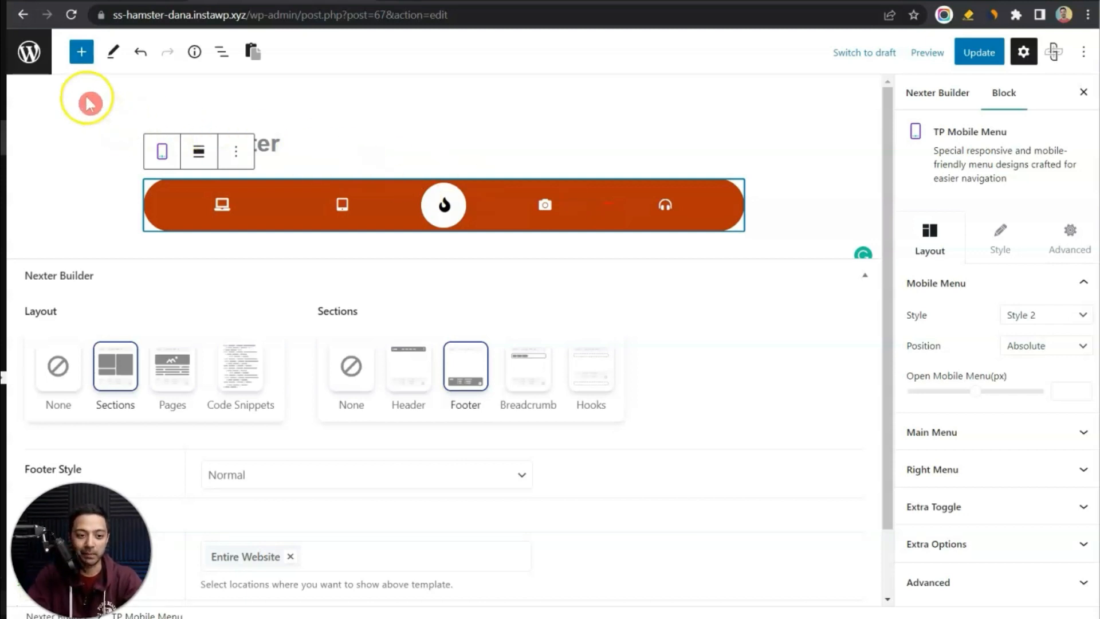
Step: Return to the Nexter Builder template list and move the Main Footer template to the trash
click(29, 52)
click(264, 271)
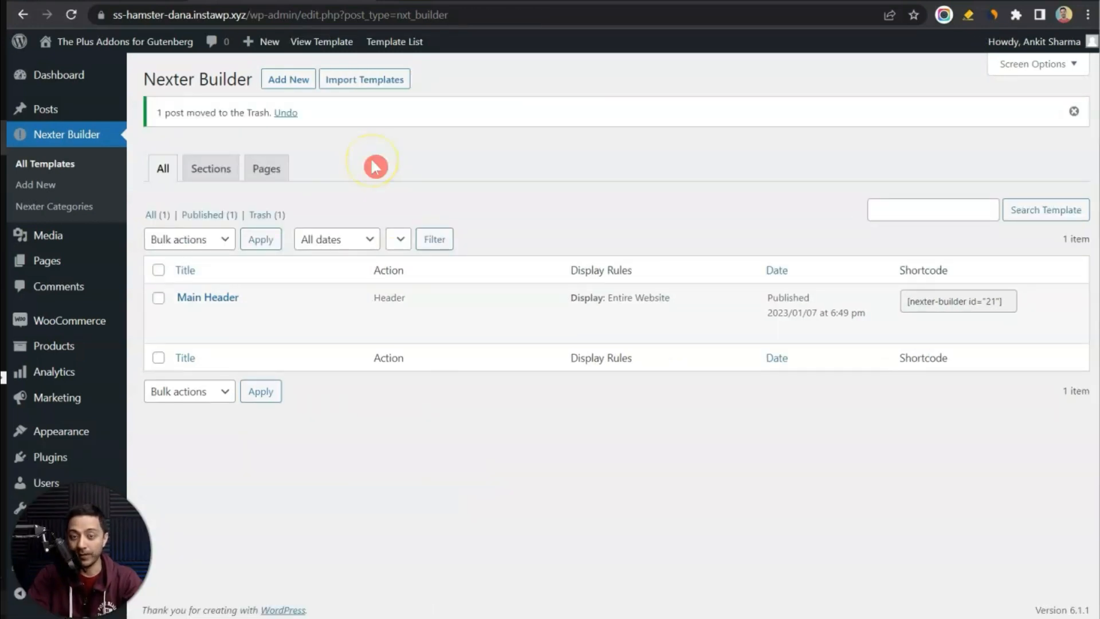
Step: Create a new Nexter Builder template titled "Mobile Footer" with the Sections layout and the Footer section type
click(288, 81)
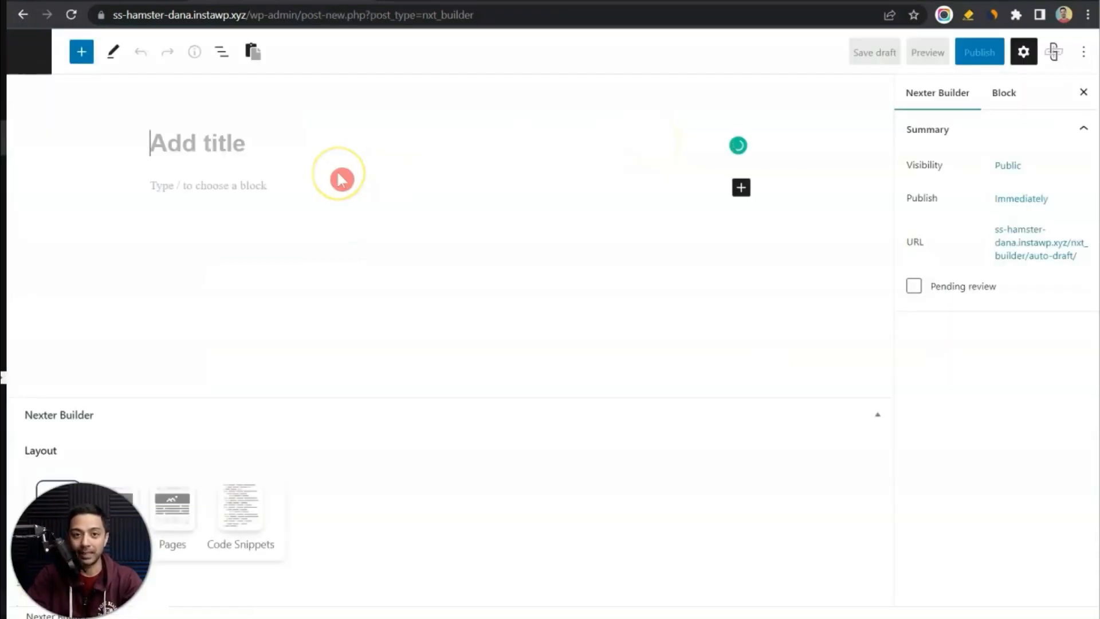
text(Mobile Footer)
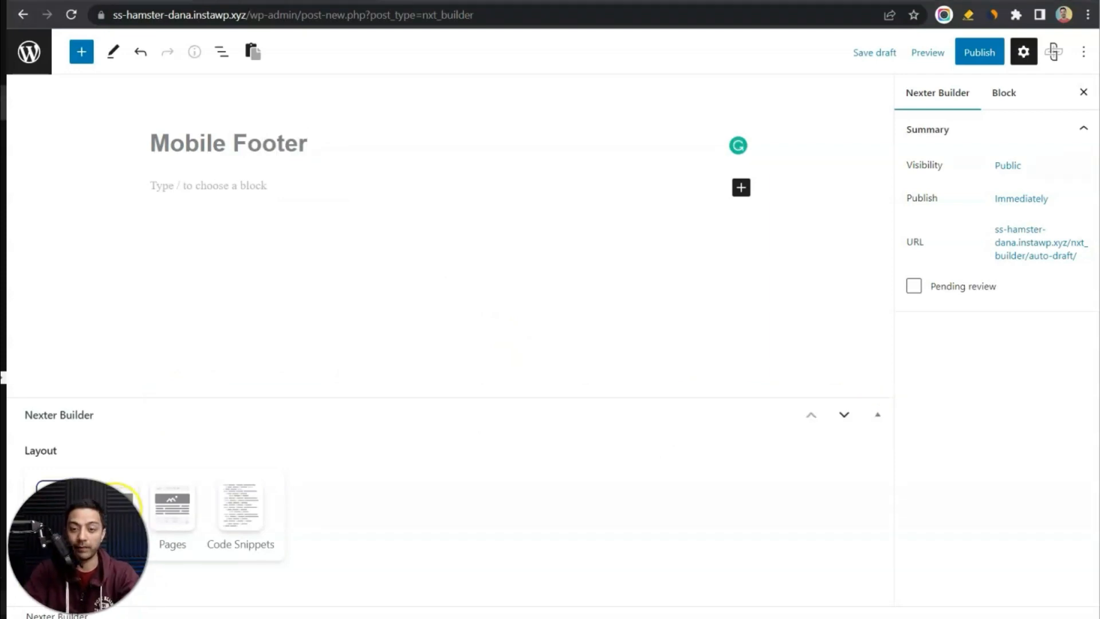
click(117, 502)
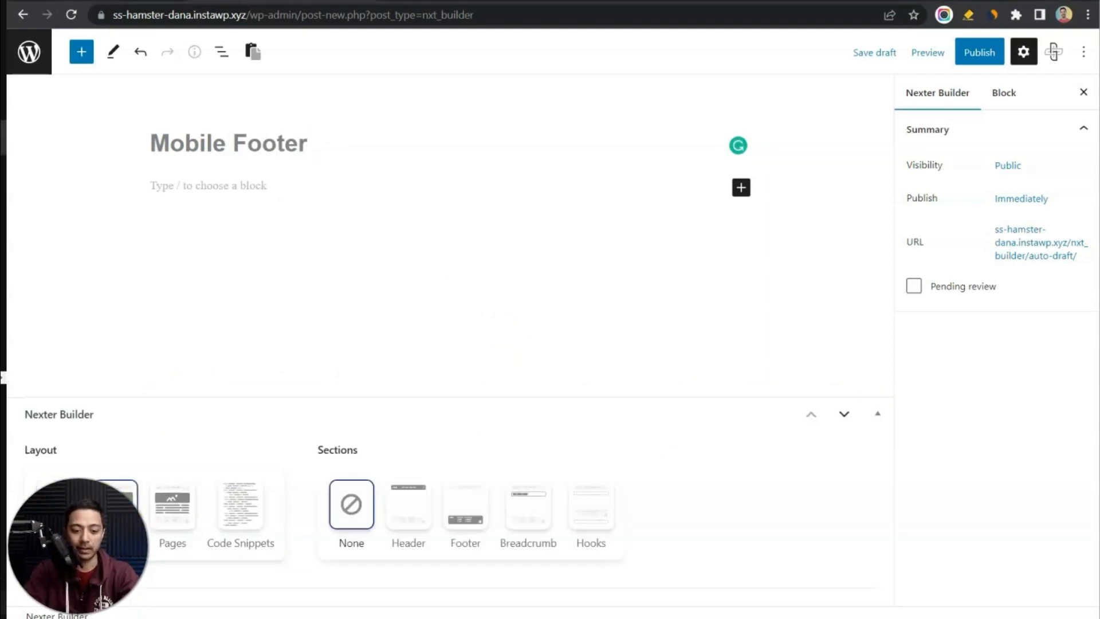
click(466, 502)
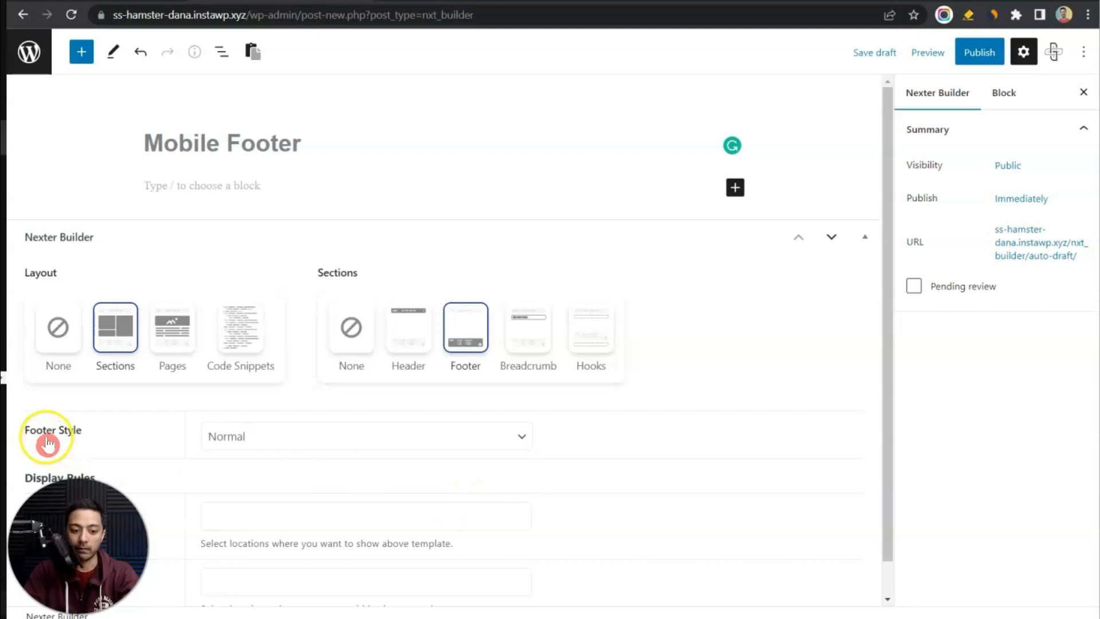
Step: Keep the footer style as Normal, set the template's display rule to Entire Website, and collapse the Nexter Builder settings
click(284, 444)
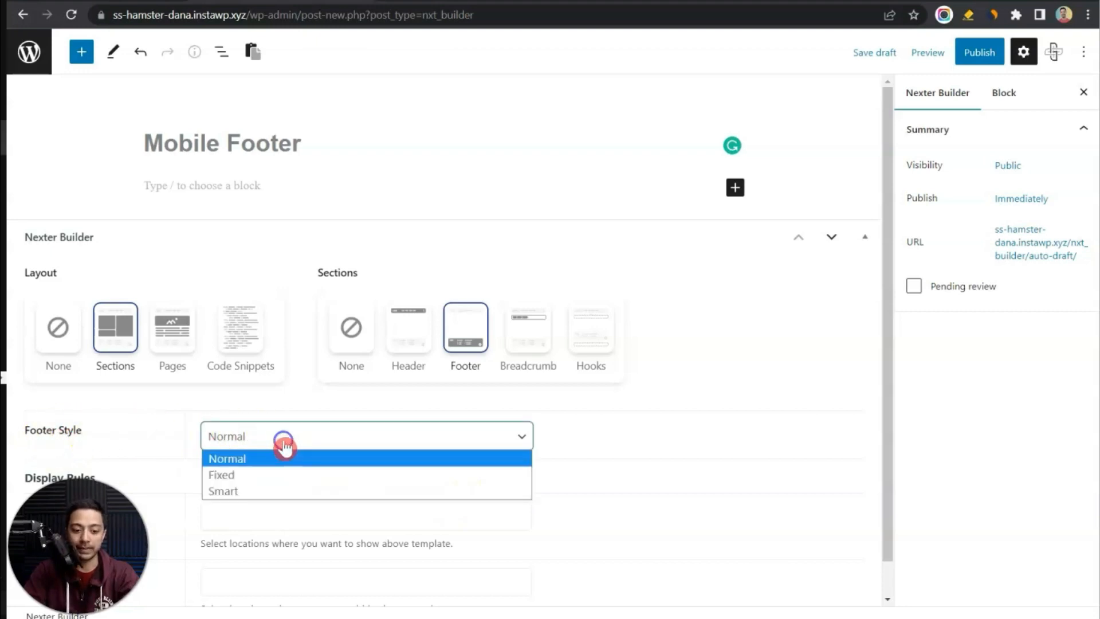
click(286, 457)
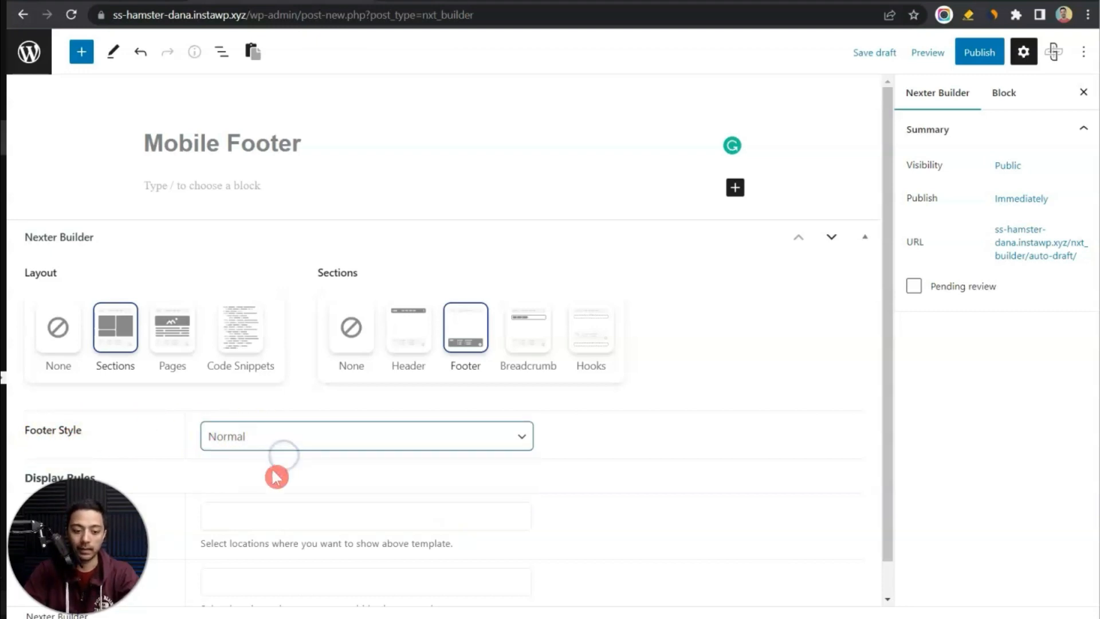
click(283, 513)
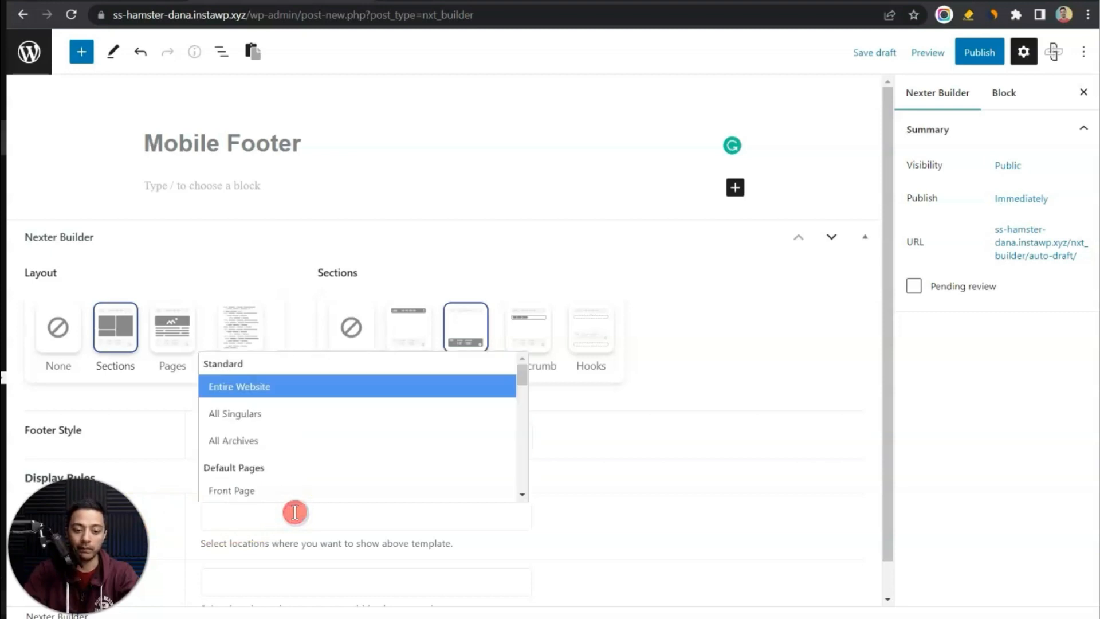
click(255, 386)
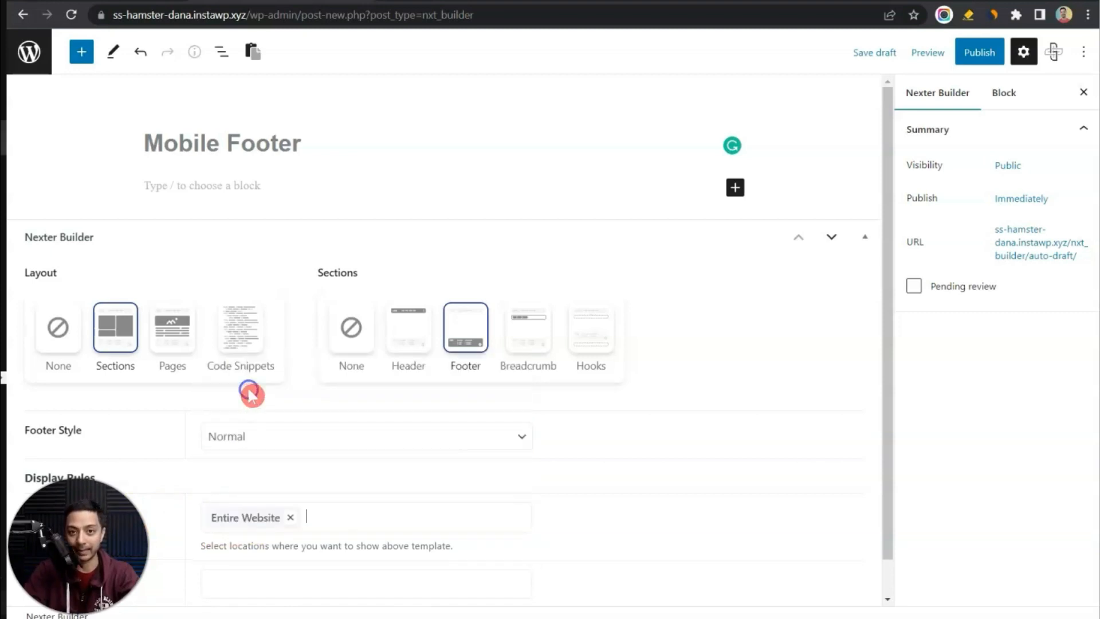
click(451, 478)
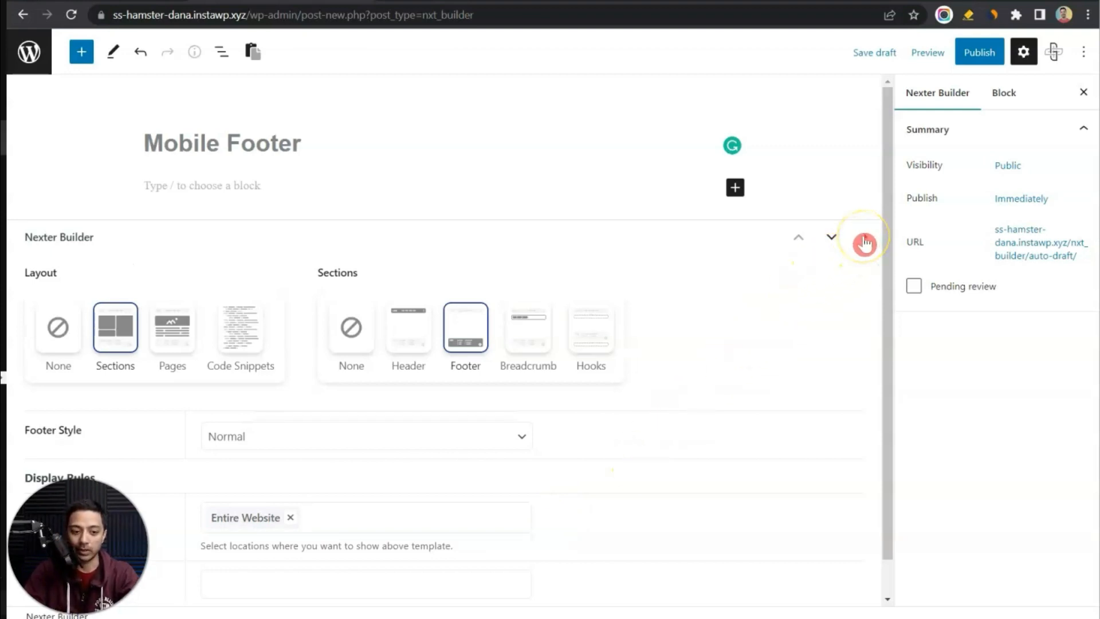
click(864, 244)
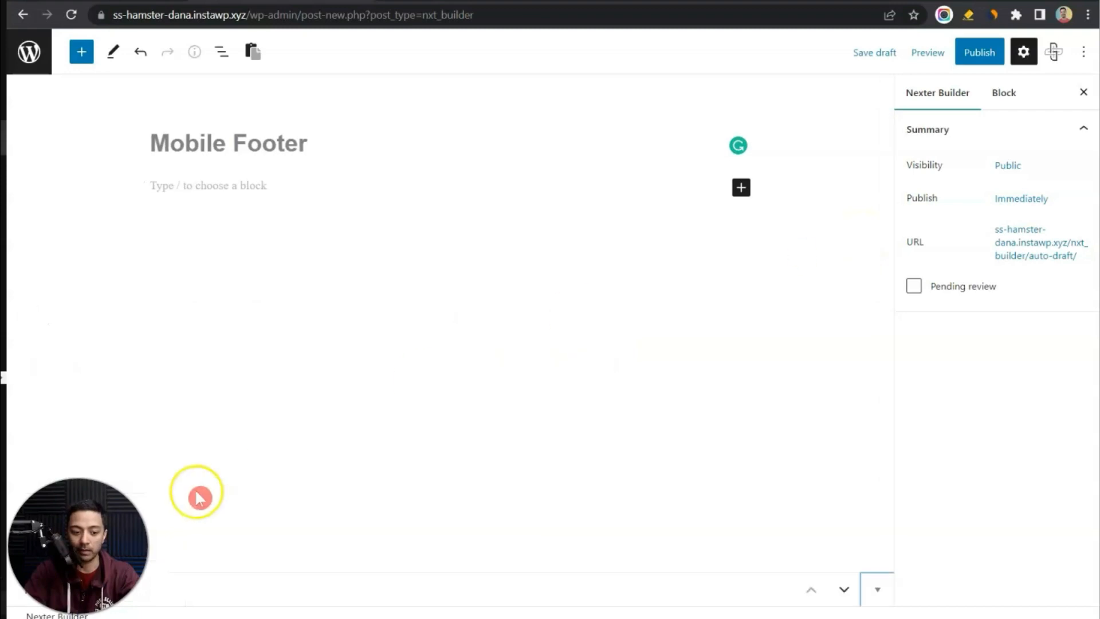
Step: Copy the Layout 2 mobile menu from The Plus Blocks demo page and paste it into the Mobile Footer template
click(289, 180)
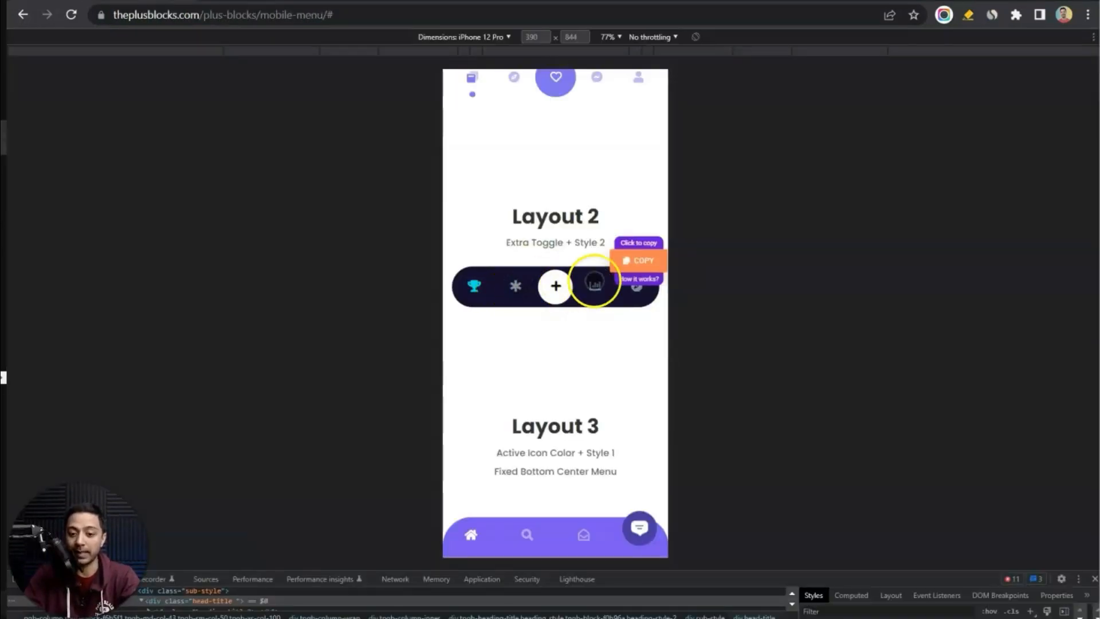
click(652, 273)
click(278, 185)
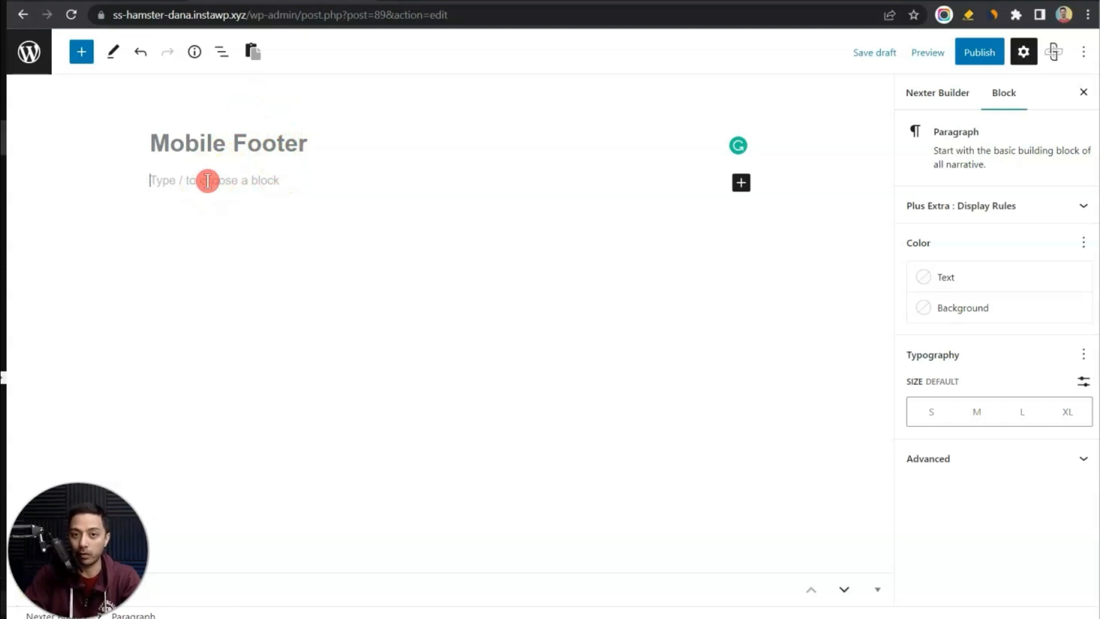
click(255, 56)
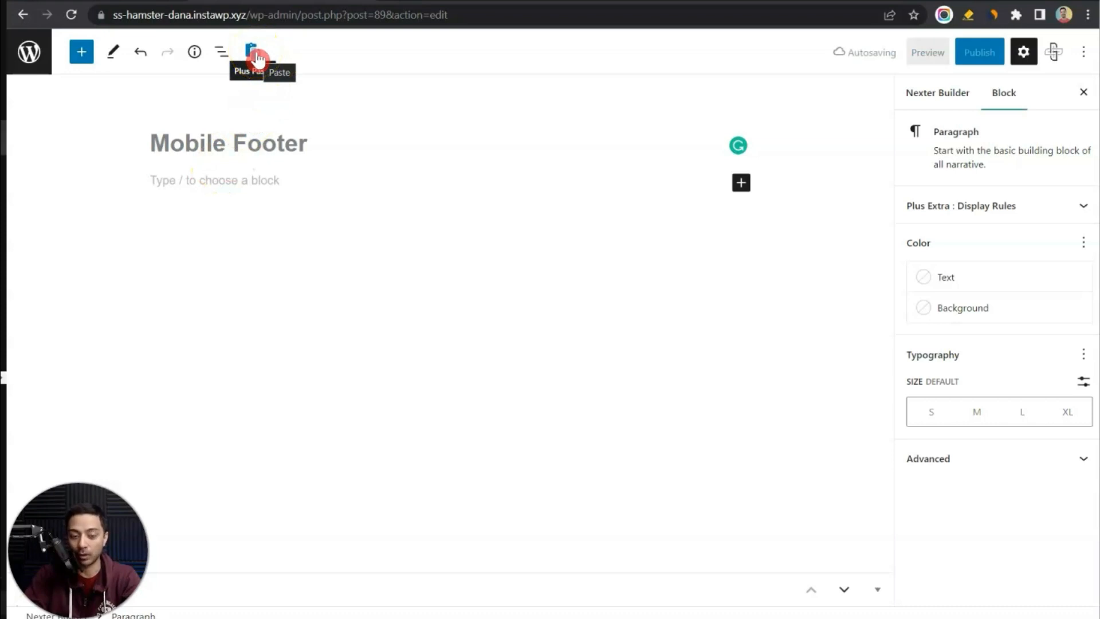
click(255, 53)
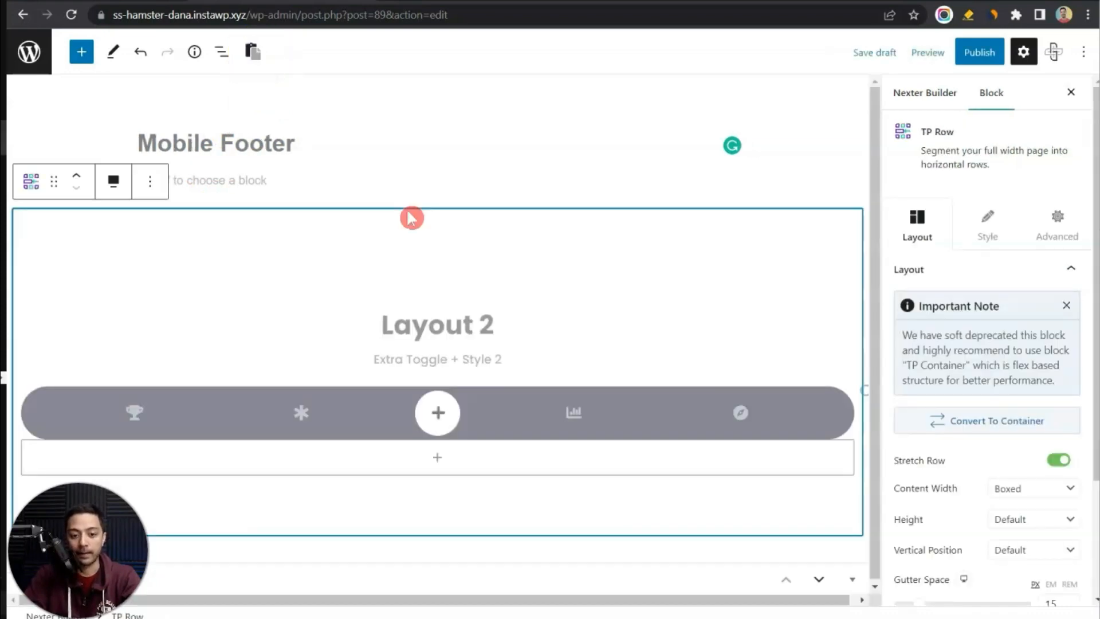
Step: Delete the "Layout 2" heading block above the pasted mobile menu
click(487, 334)
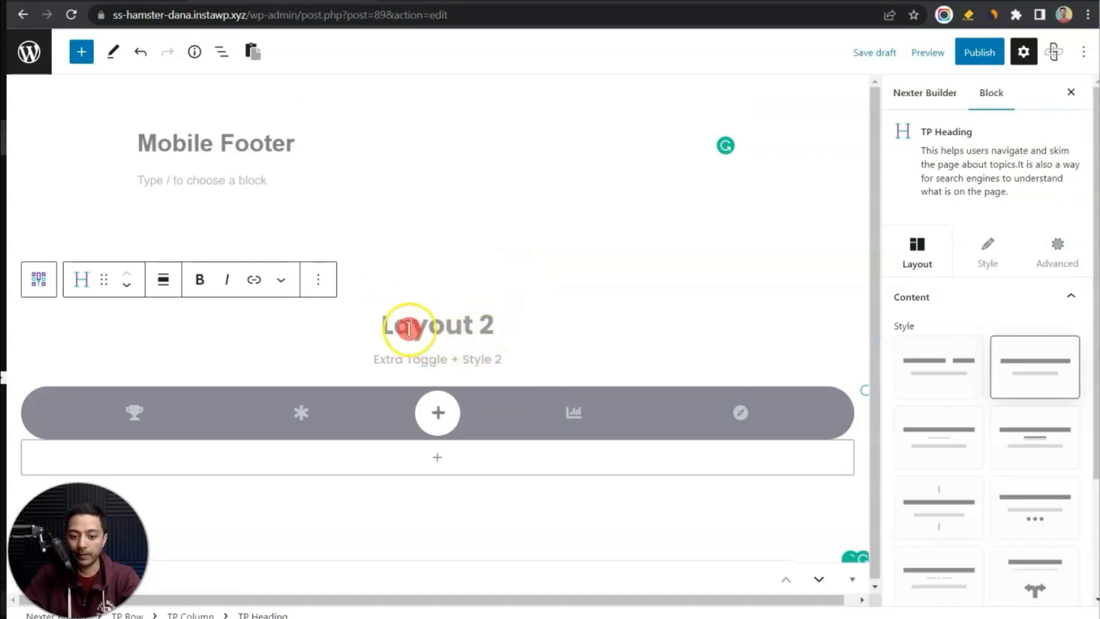
click(318, 280)
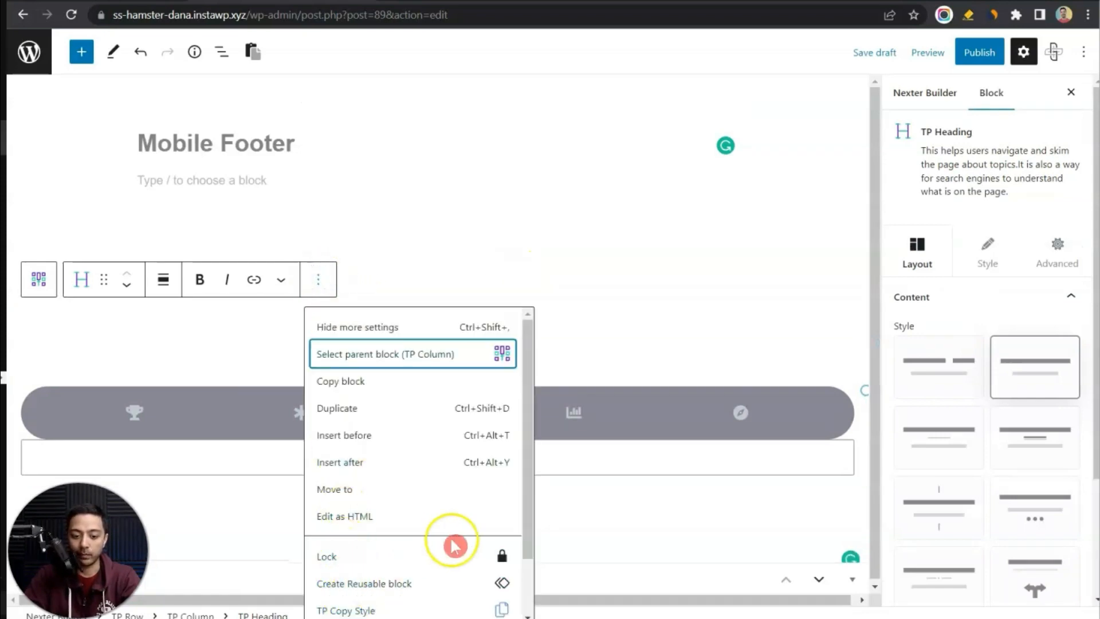
scroll(527, 519, down, 2)
click(494, 285)
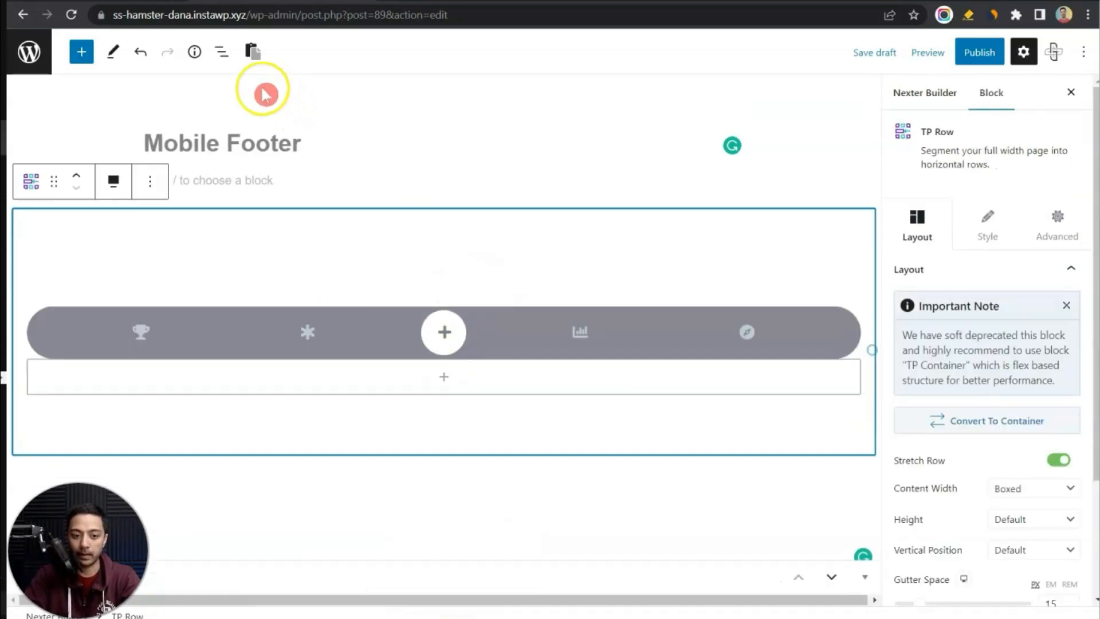
Step: Show the template's block structure and delete the empty Paragraph block above the TP Row
click(221, 51)
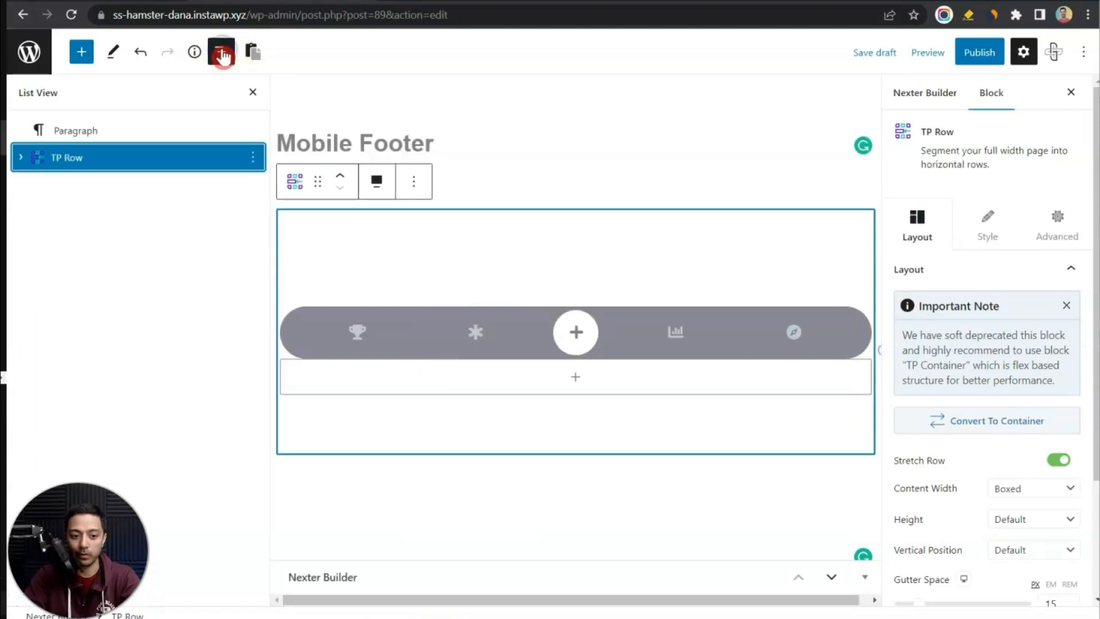
click(83, 129)
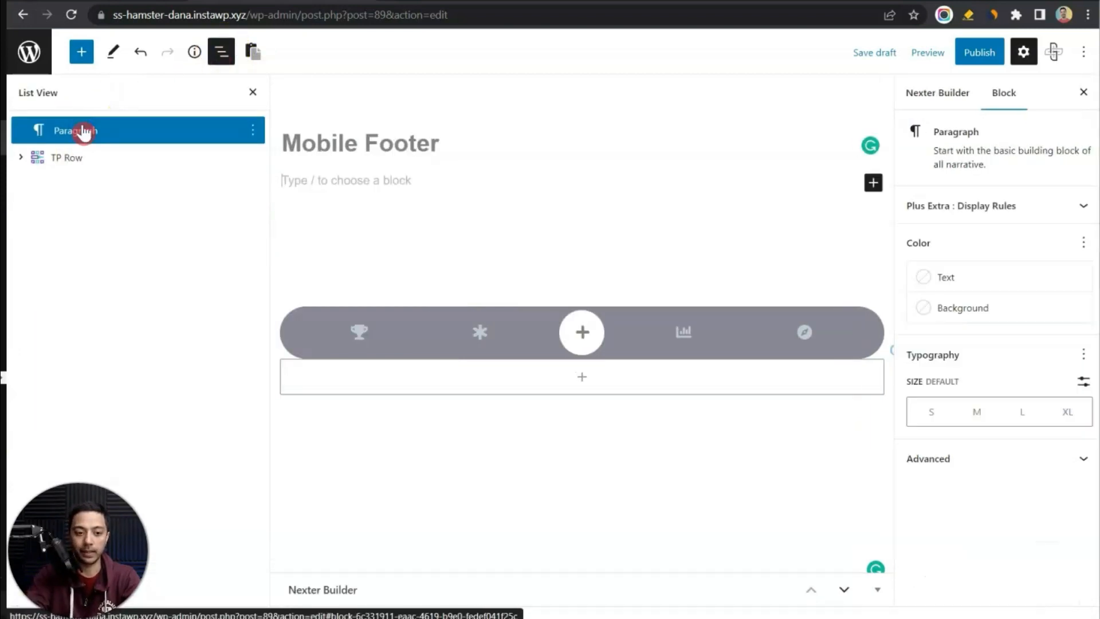
key(BackSpace)
Step: Expand the TP Row and its TP Column, and move the TP Mobile Menu block out to the top level above the row
click(297, 304)
click(21, 130)
click(42, 156)
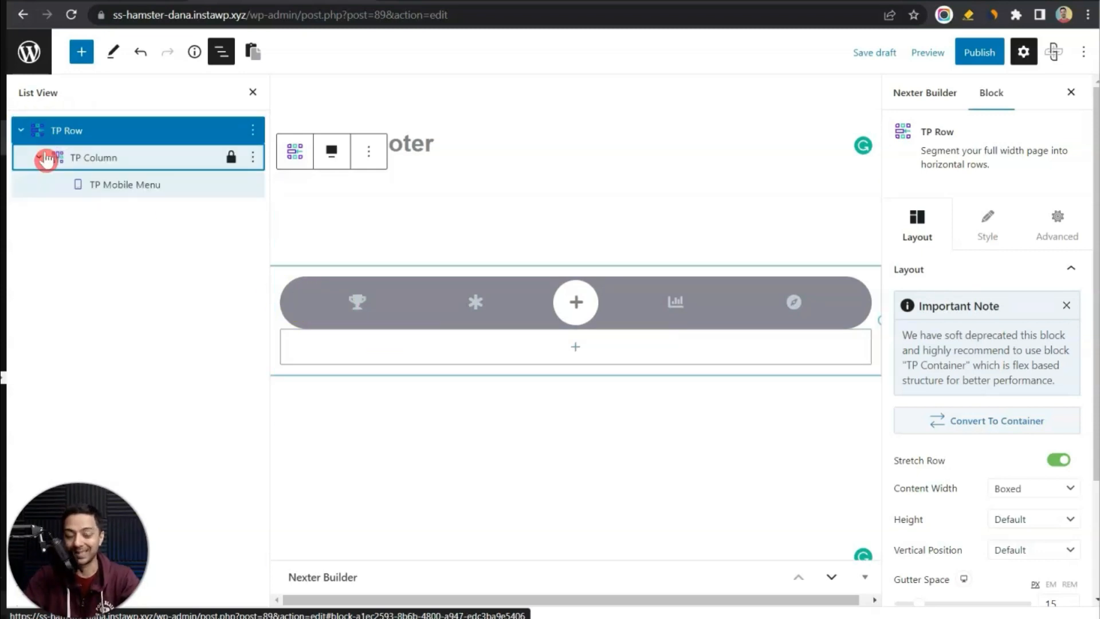
drag(146, 194, 66, 127)
Step: Delete the leftover TP Row with its empty column, and close the block structure list
click(145, 154)
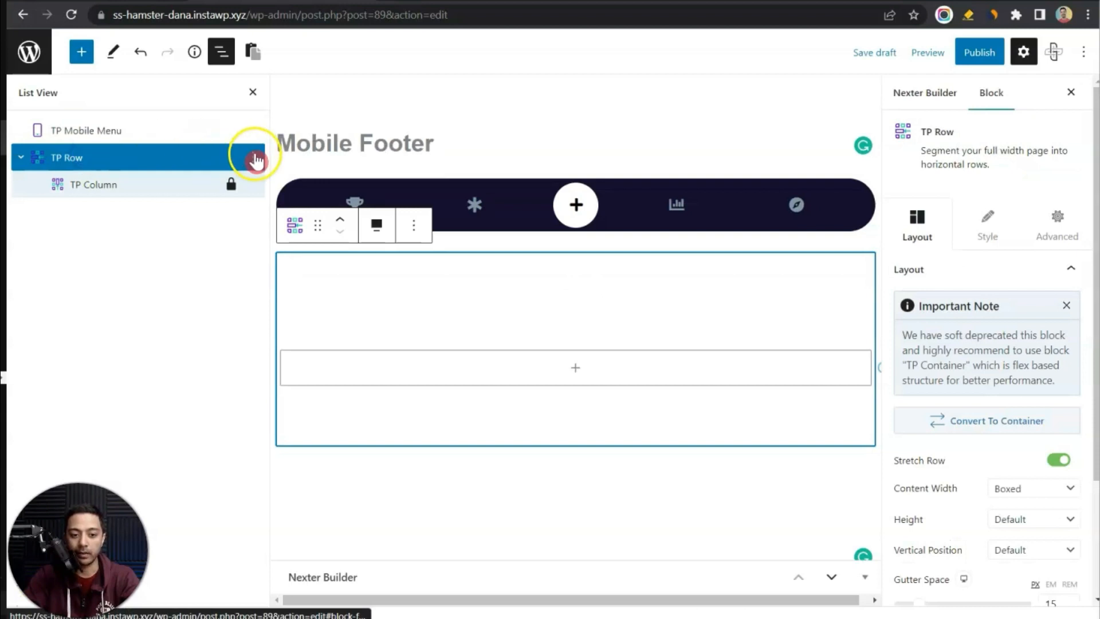
click(253, 156)
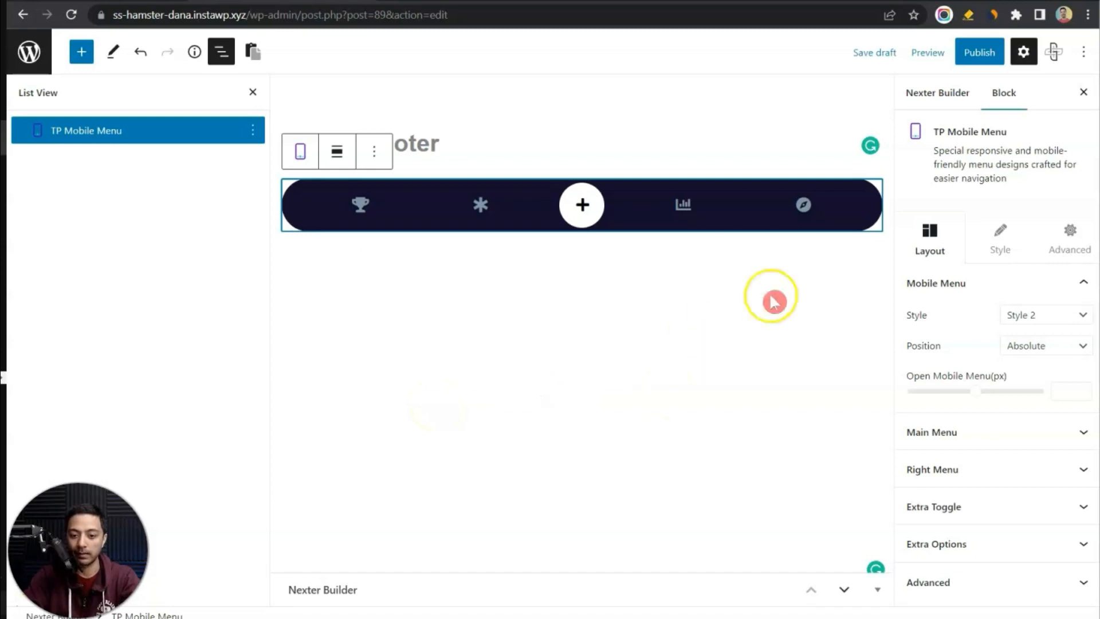
click(224, 52)
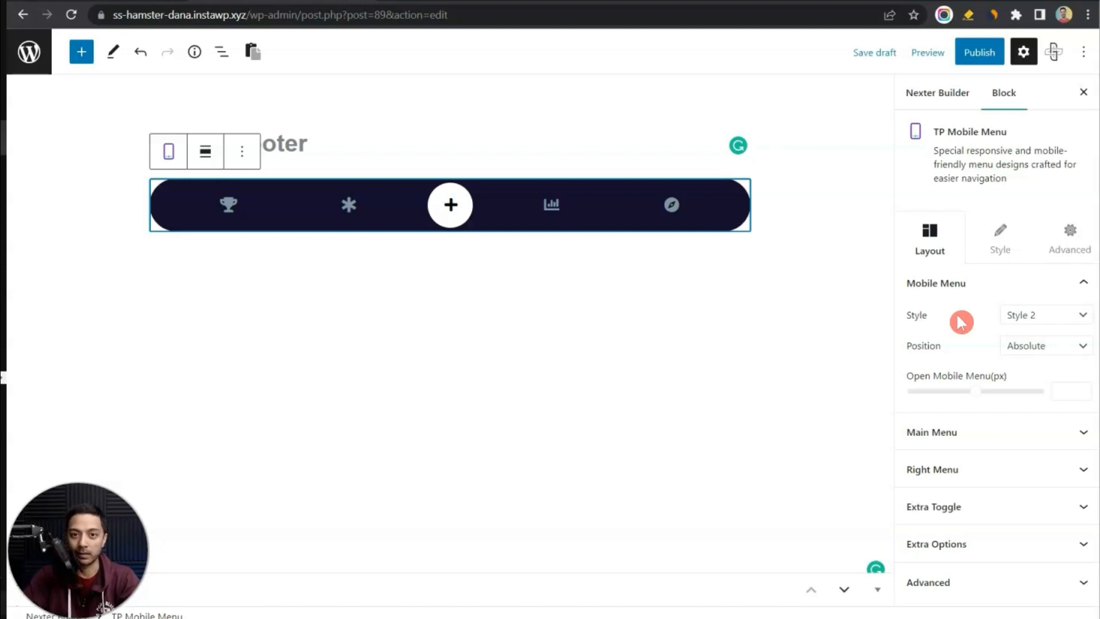
Step: Preview the TP Mobile Menu block in Style 1 and return it to Style 2
click(1056, 317)
click(1057, 332)
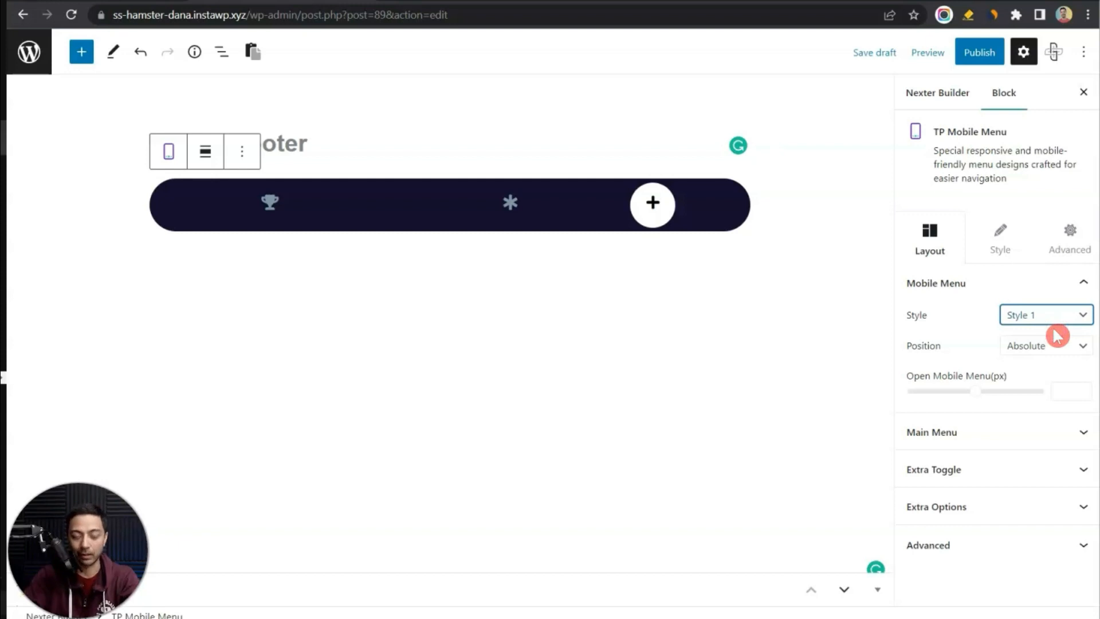
click(1041, 316)
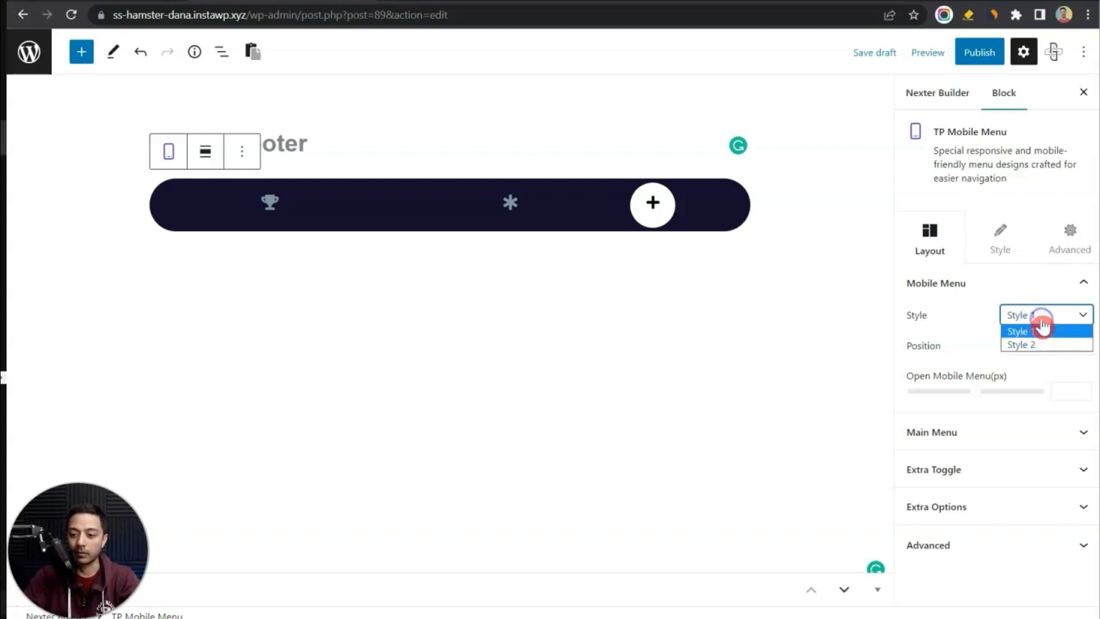
click(1042, 345)
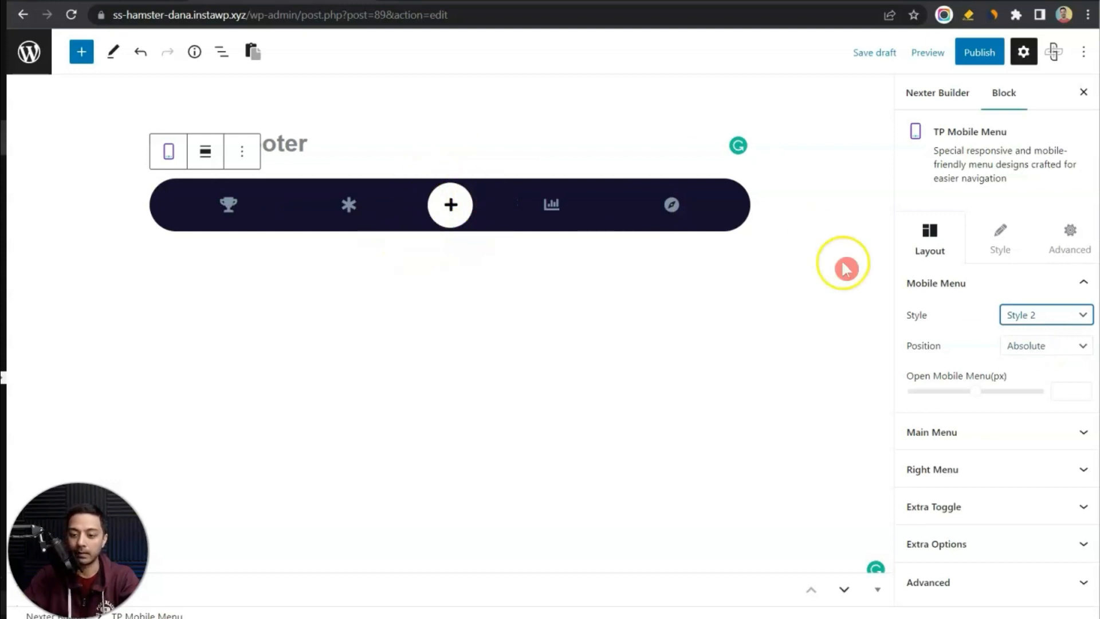
Step: Try the mobile menu's Fixed position at the Bottom, and return the position to Absolute
click(1041, 351)
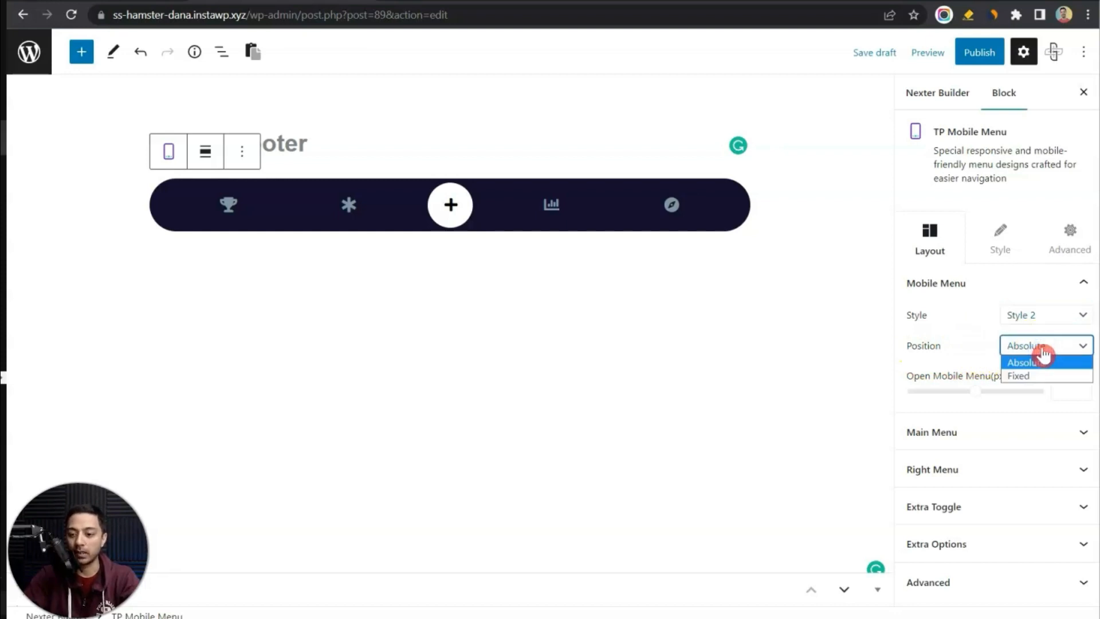
click(1054, 376)
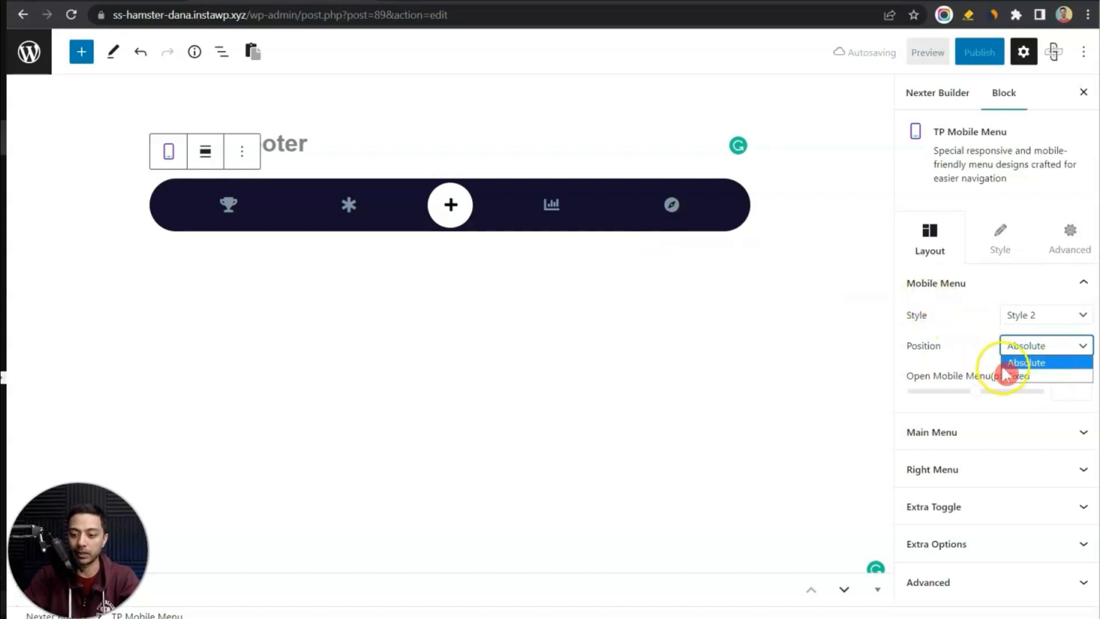
click(1021, 376)
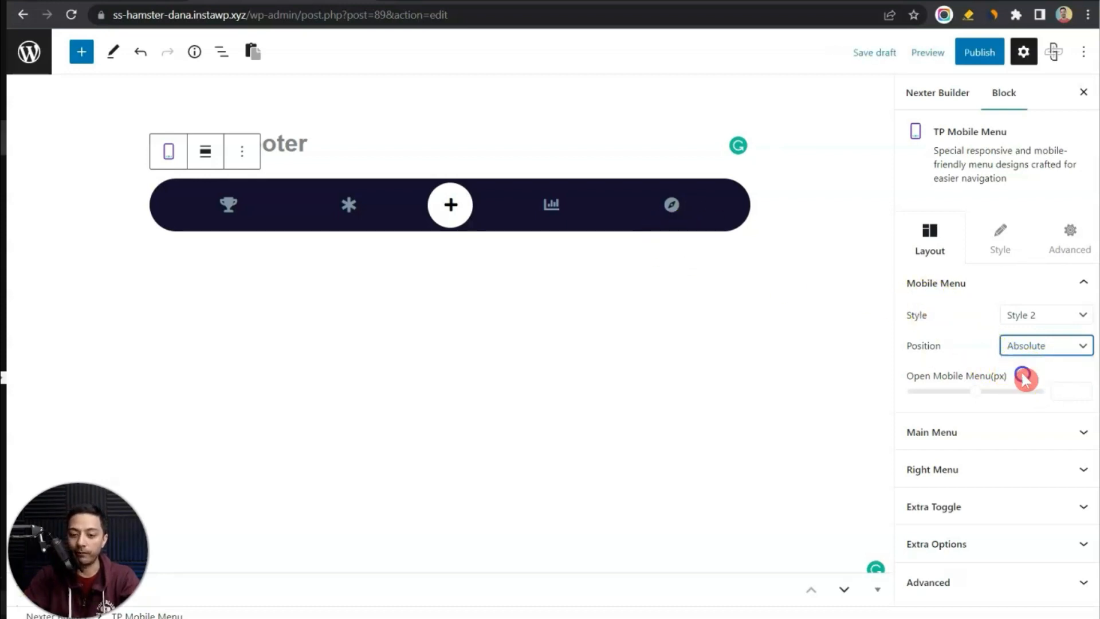
click(991, 379)
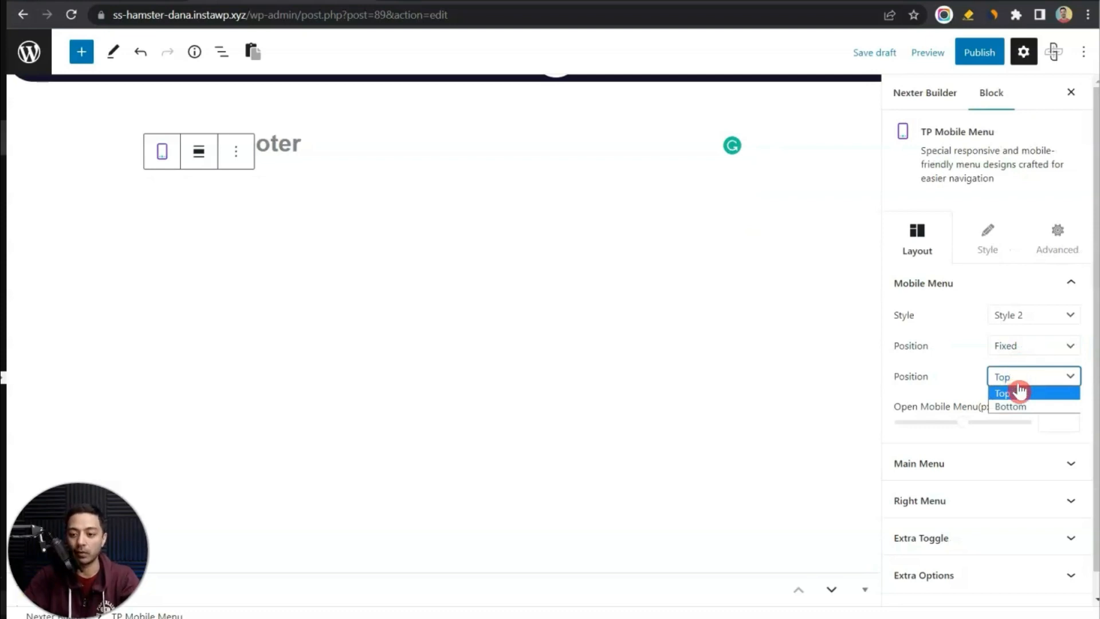
click(1032, 407)
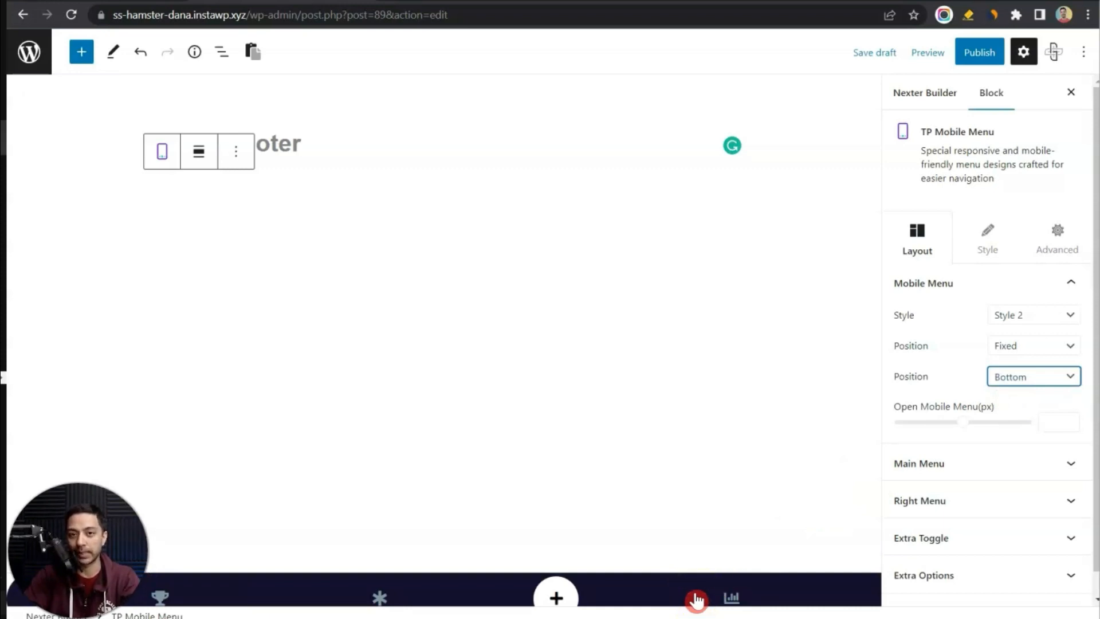
click(1010, 346)
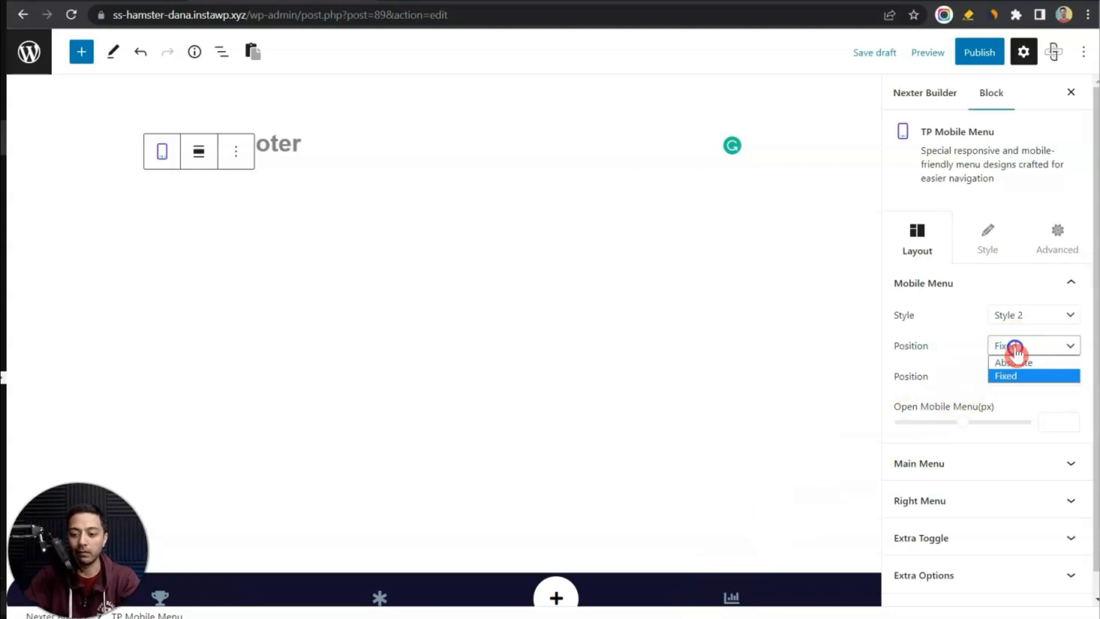
click(1015, 364)
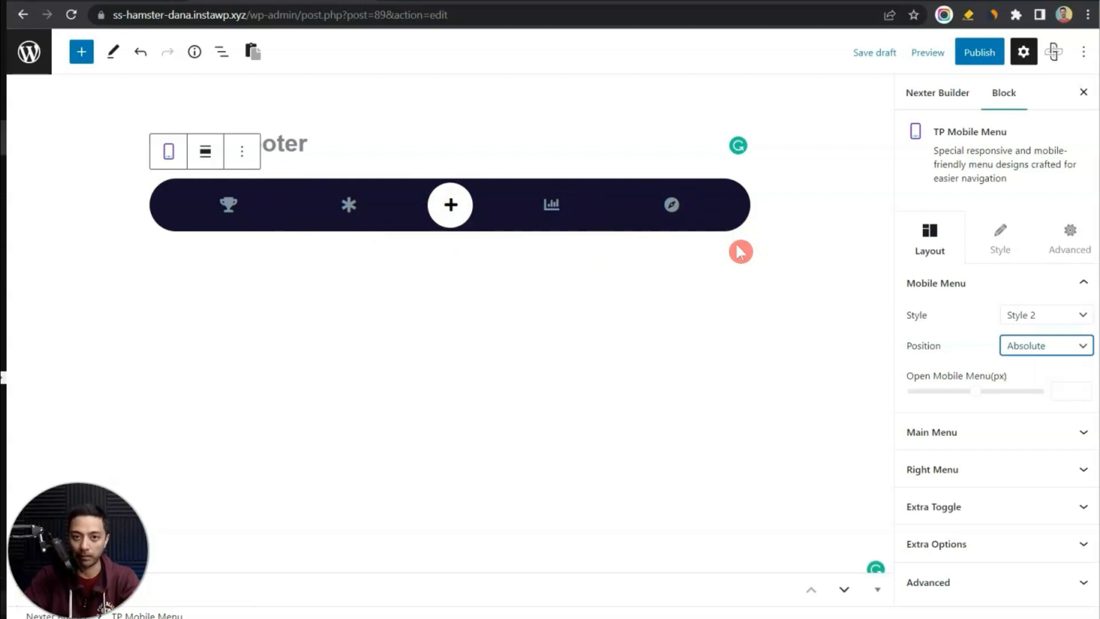
Step: Open the first Main Menu item of the mobile menu and set its text to "Laptop"
click(1023, 435)
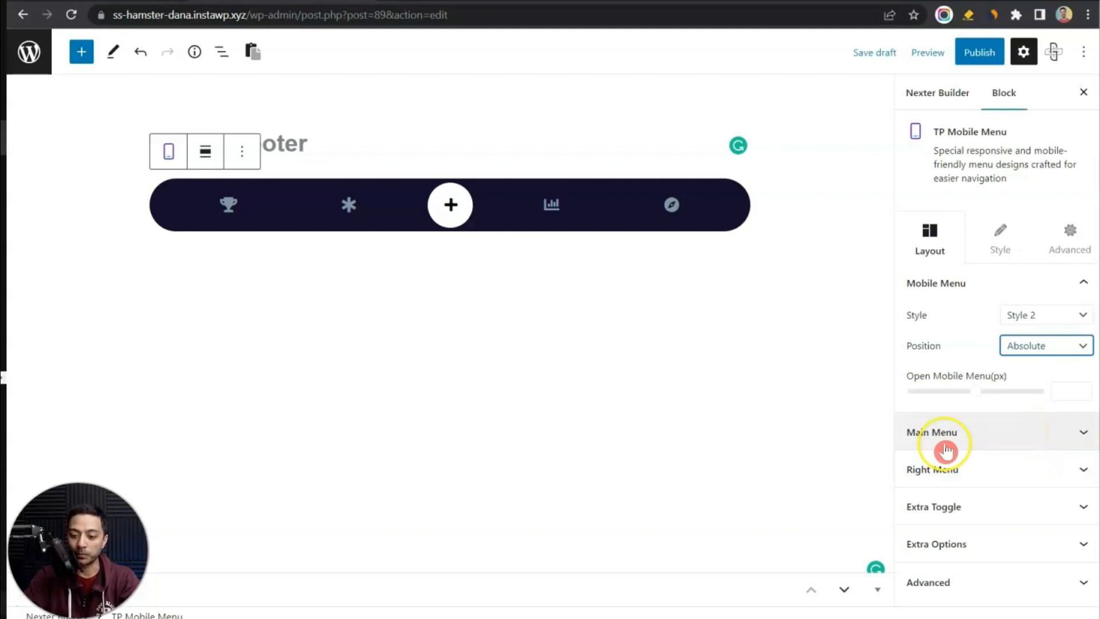
click(1081, 433)
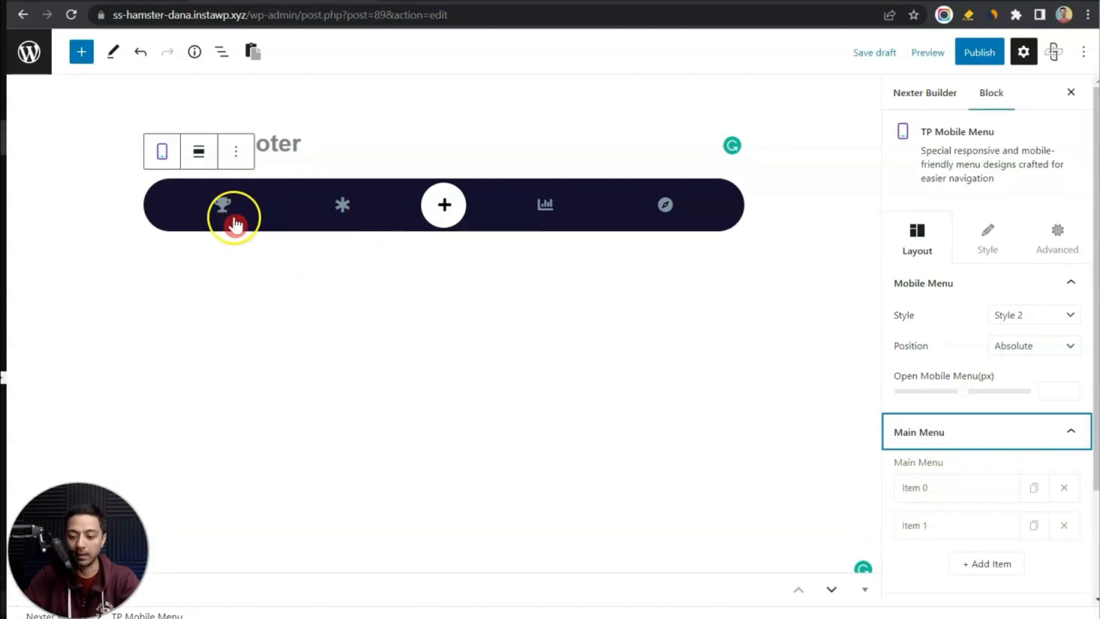
click(976, 493)
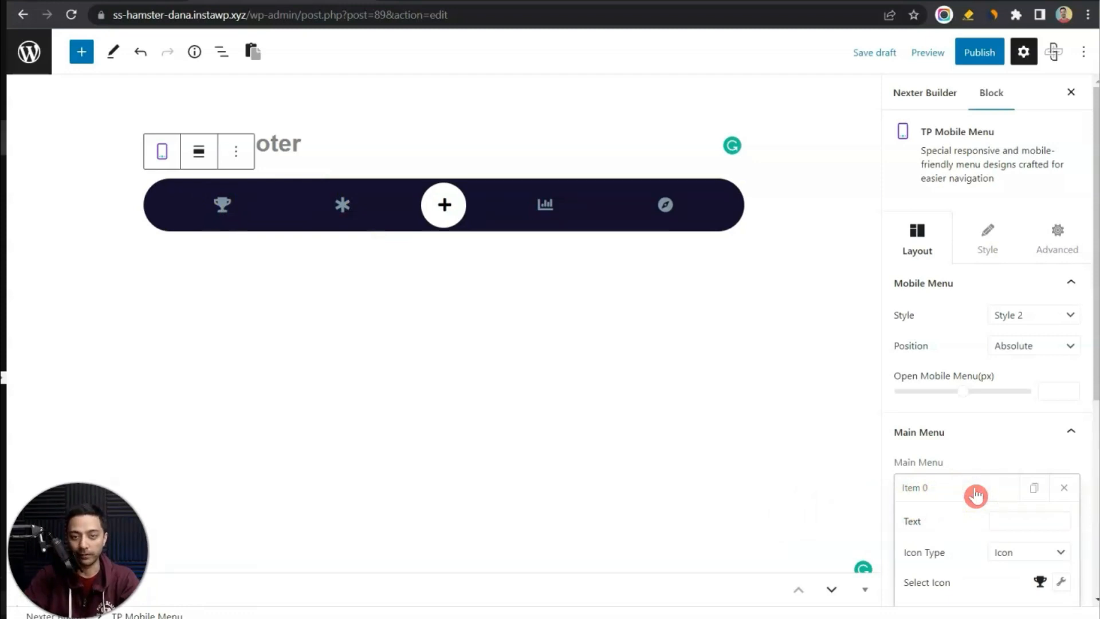
scroll(976, 495, down, 3)
click(1014, 374)
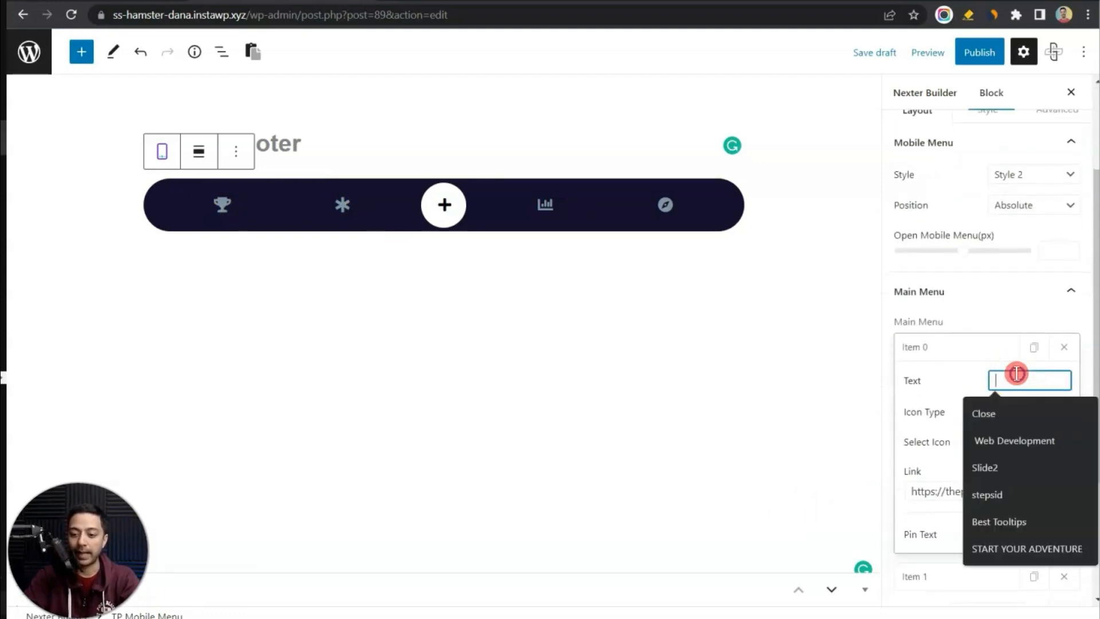
text(home)
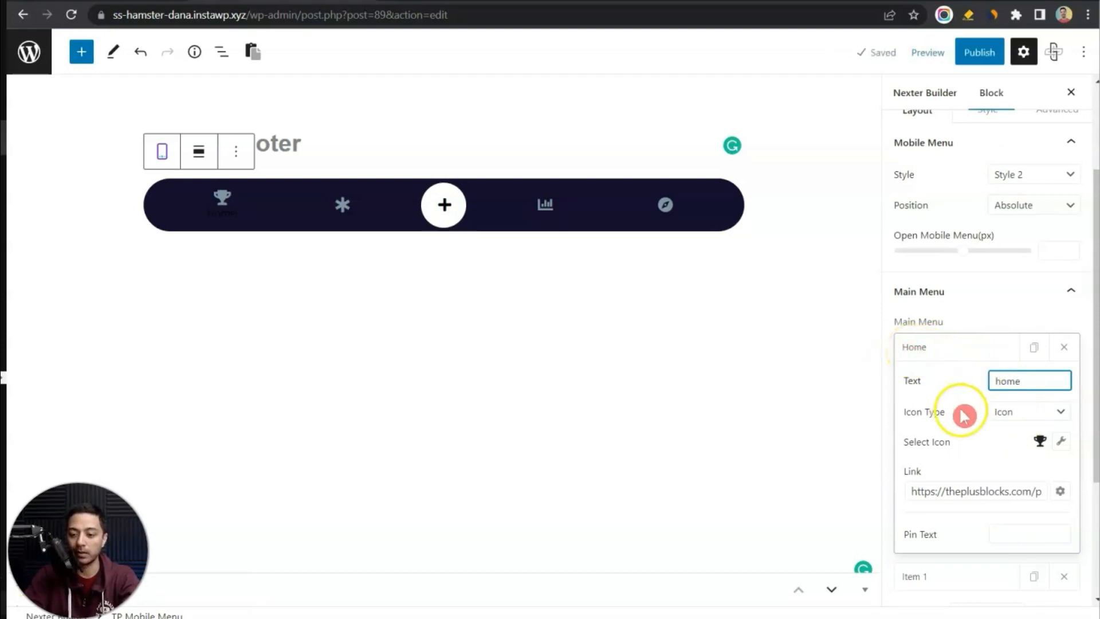
text(Laptop)
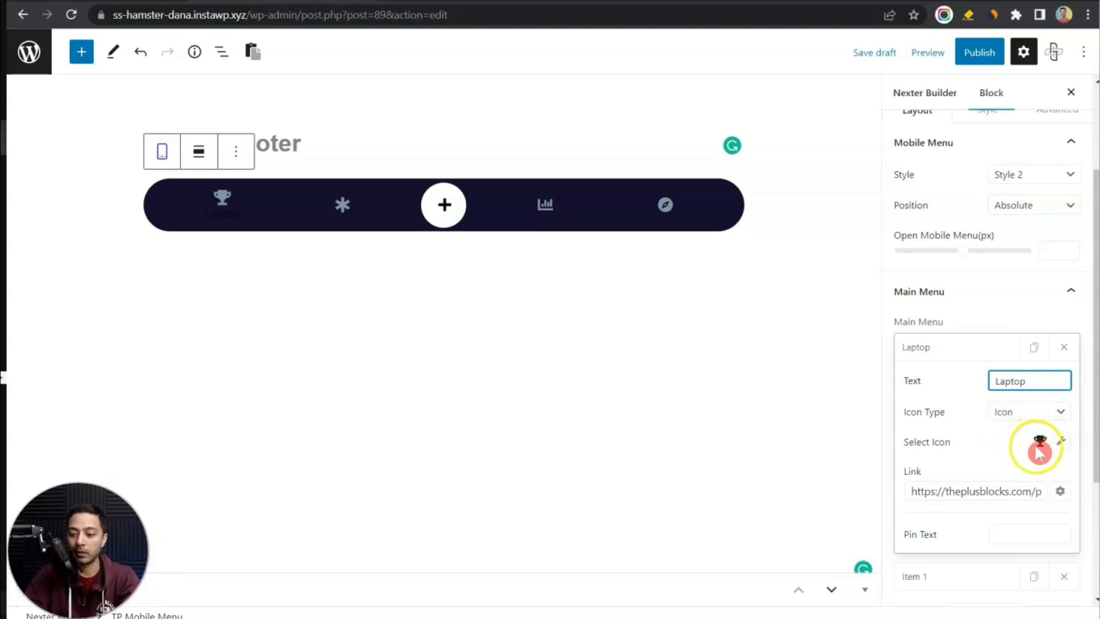
Step: Replace the Laptop item's trophy icon with the plain laptop icon, searching the icon list for "laptop"
click(1064, 446)
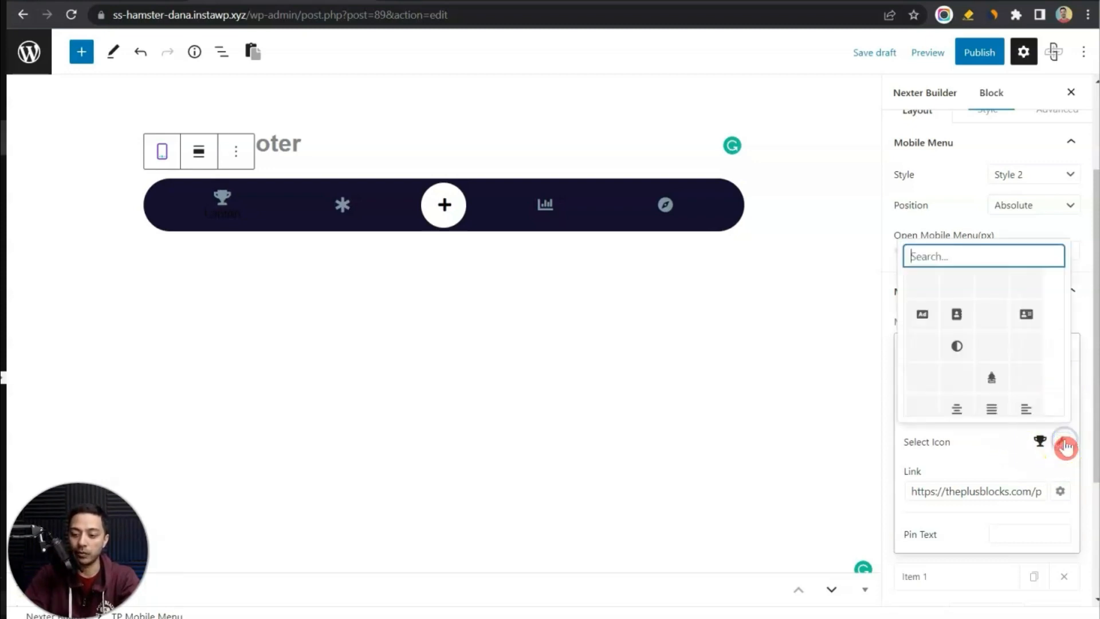
click(958, 252)
text(laptop)
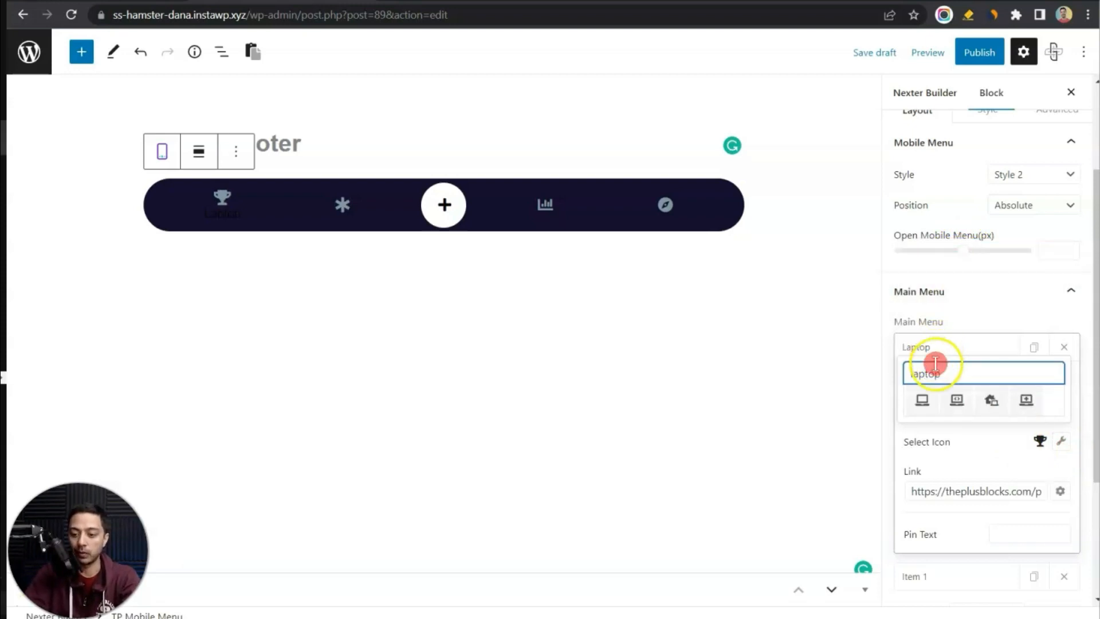
click(922, 399)
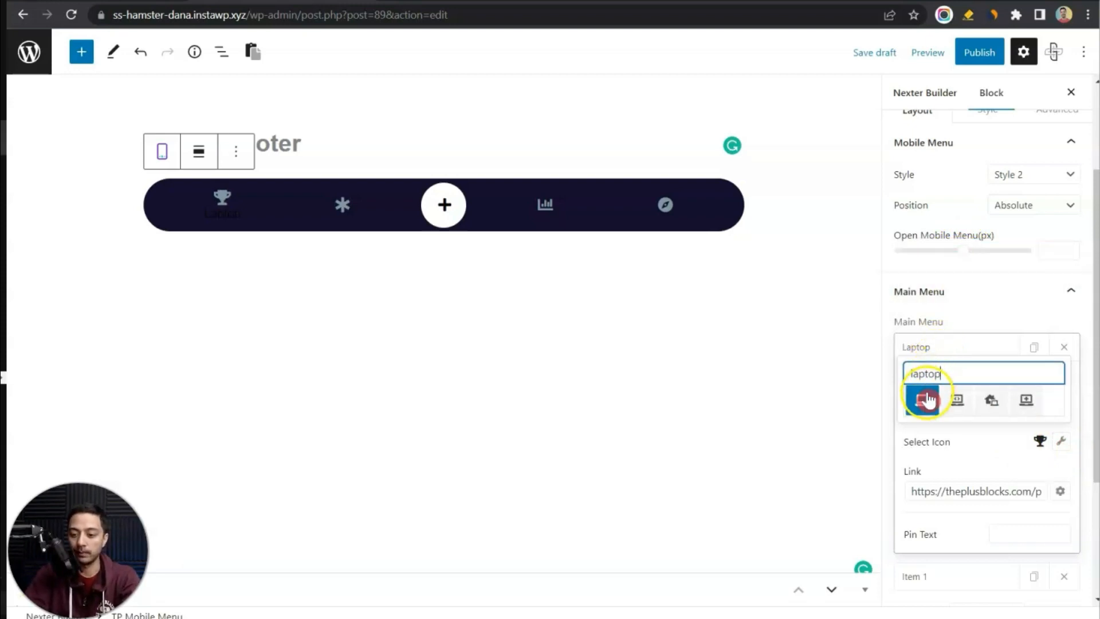
Step: Set the second Main Menu item's text to "Tablet", give it the outlined tablet icon, and collapse the item
click(940, 396)
click(1027, 418)
text(Ta;L)
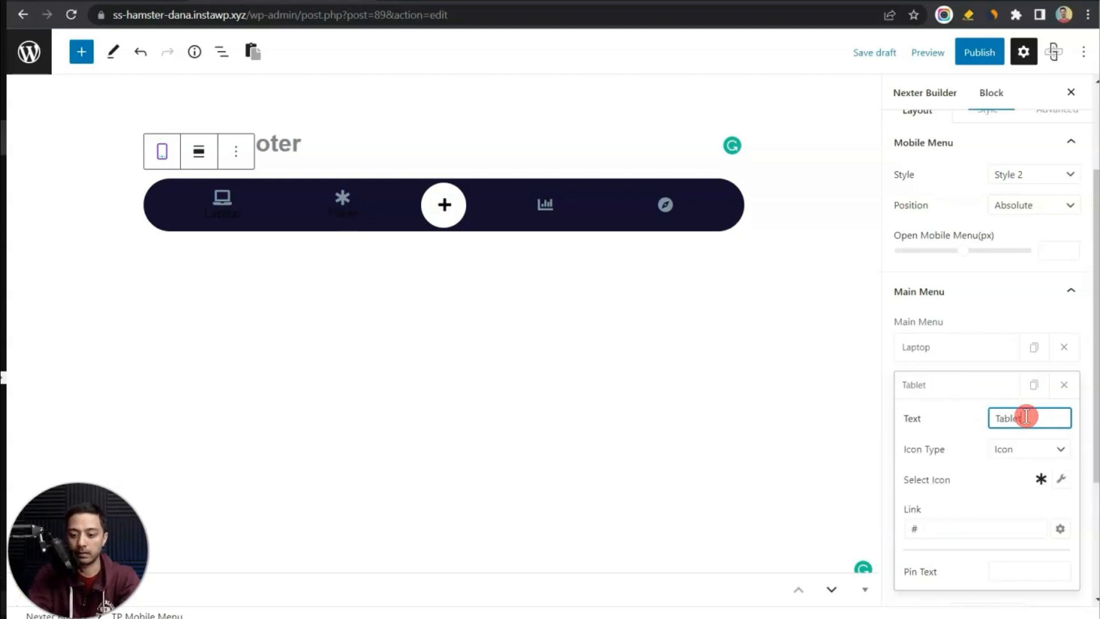
click(1062, 479)
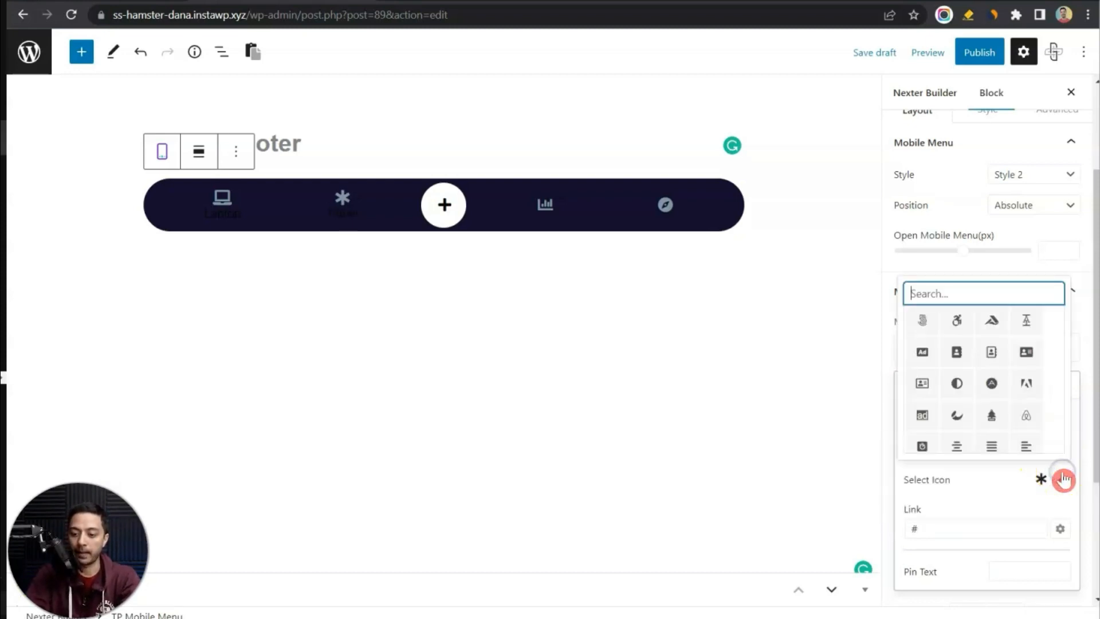
text(table)
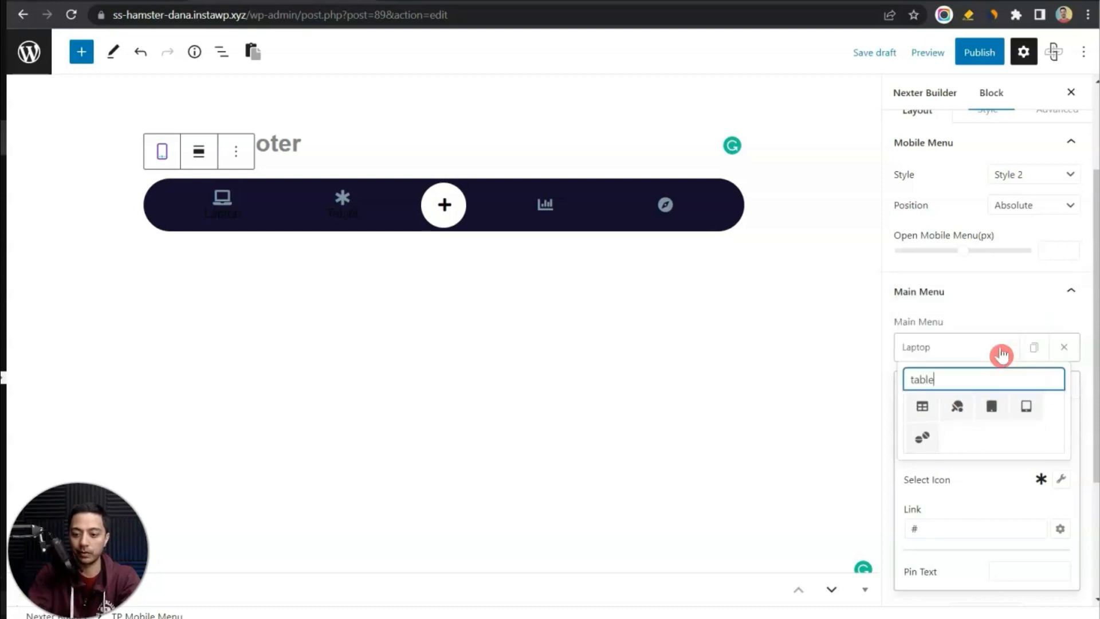
click(1029, 419)
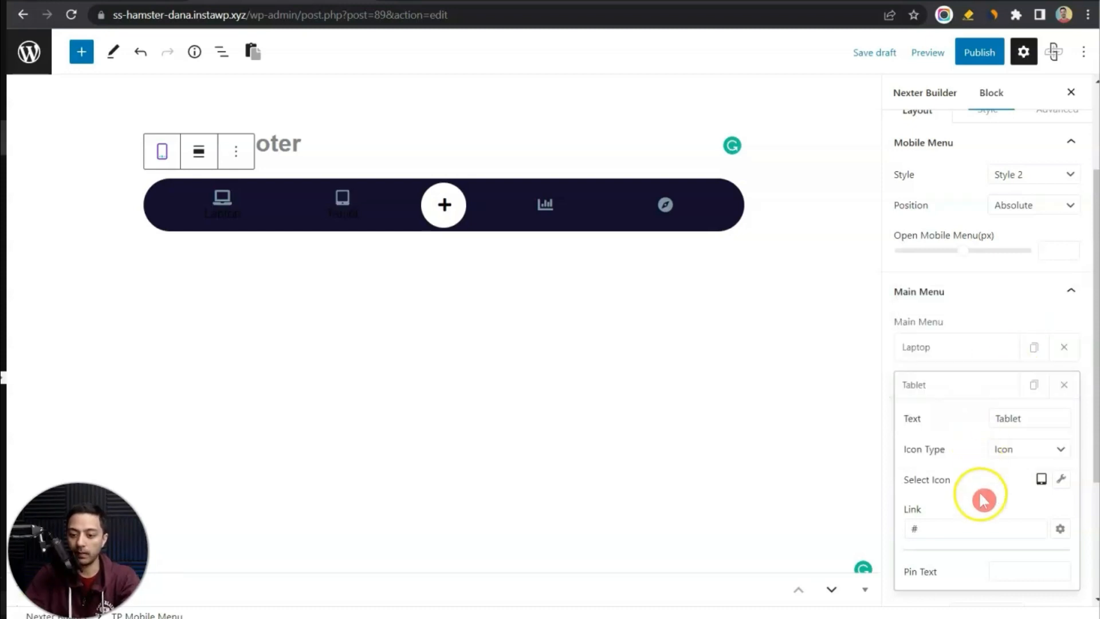
click(937, 527)
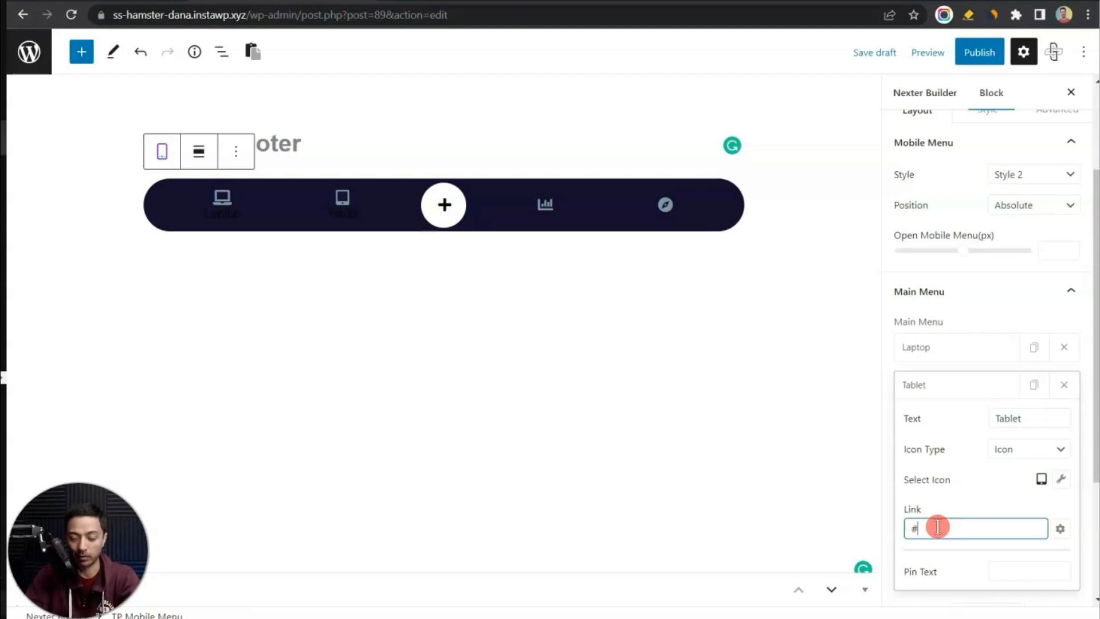
click(956, 380)
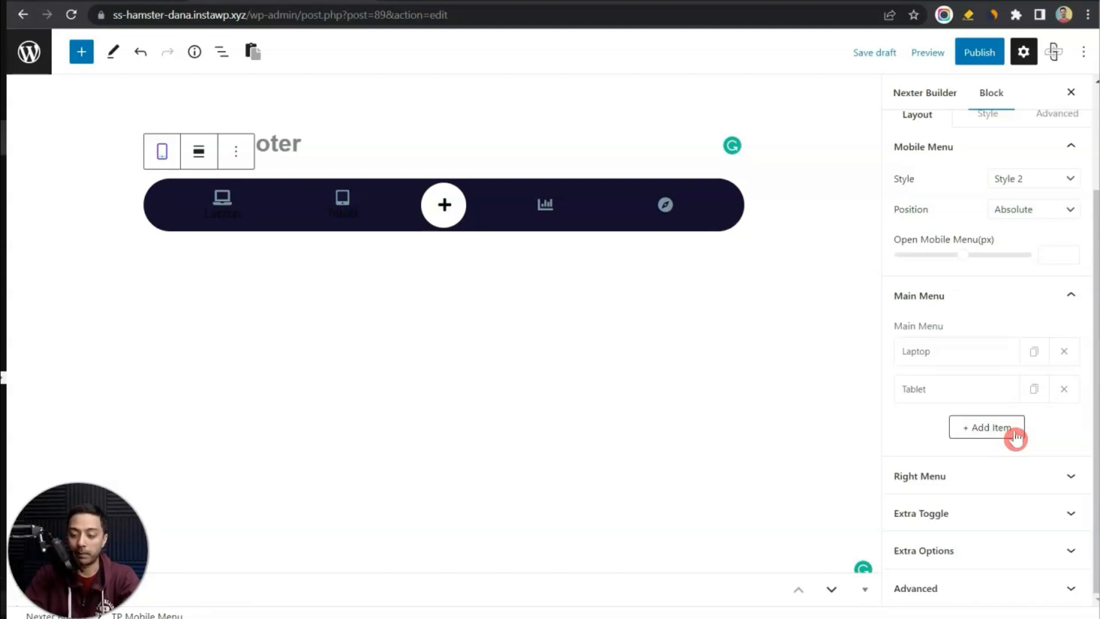
Step: Add a third item to the Main Menu and delete it again
click(987, 427)
click(378, 215)
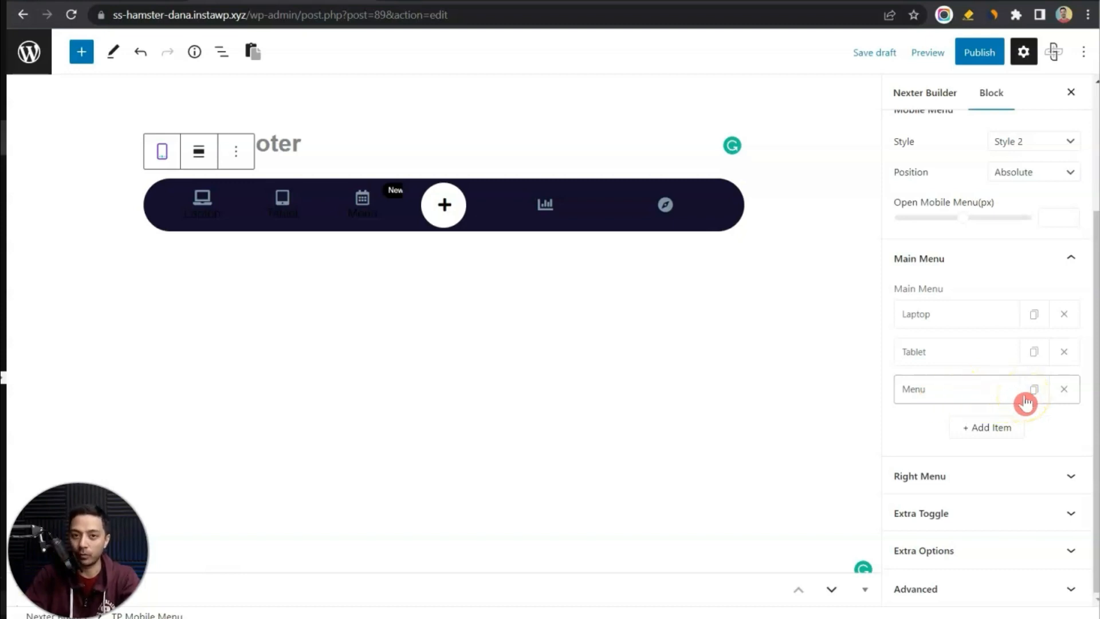
click(1064, 389)
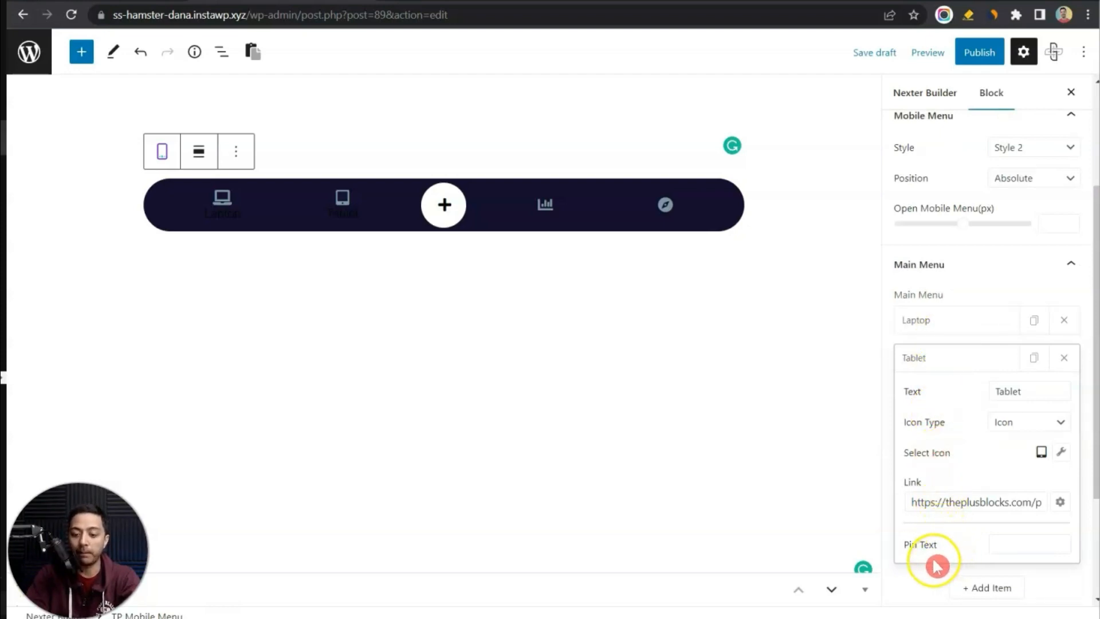
Step: Set the Tablet item's pin text to "HOT" and collapse the item
click(1013, 544)
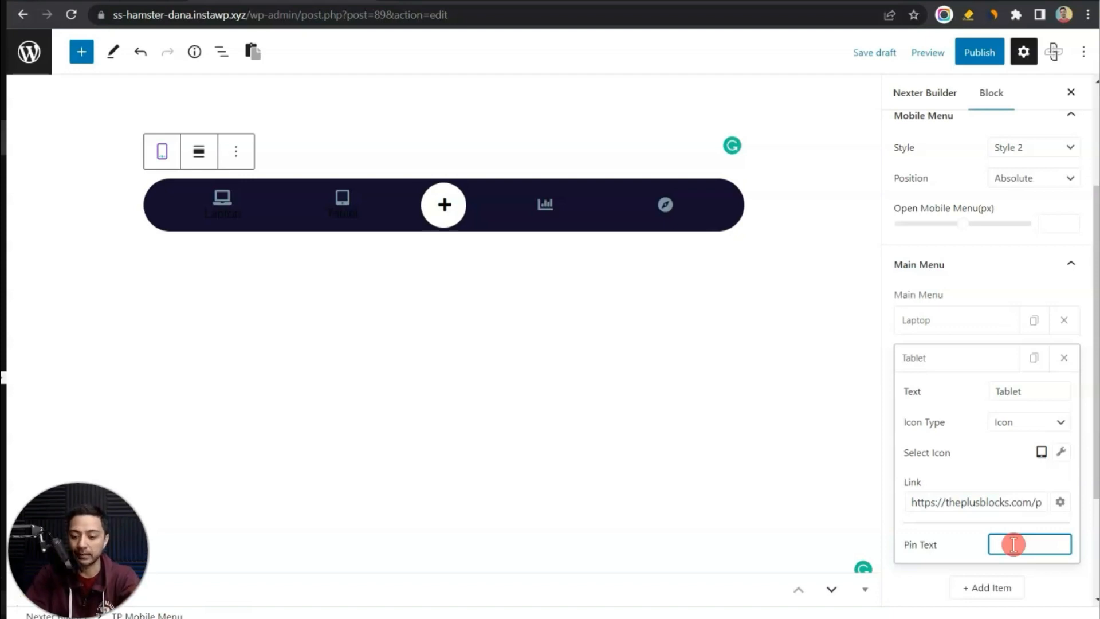
text(HOT)
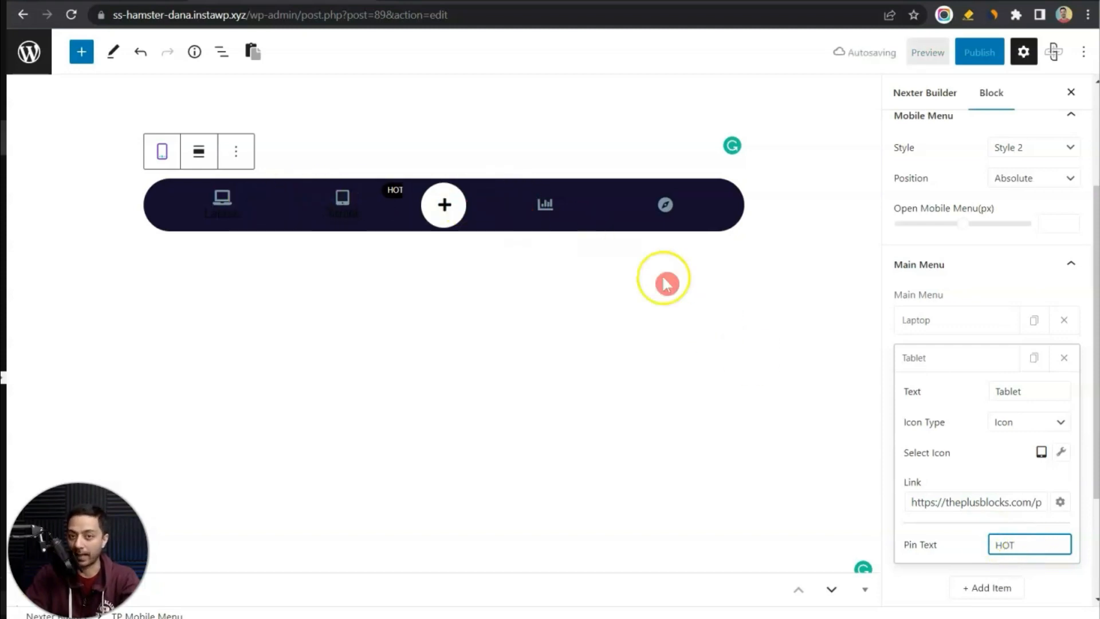
scroll(945, 486, up, 3)
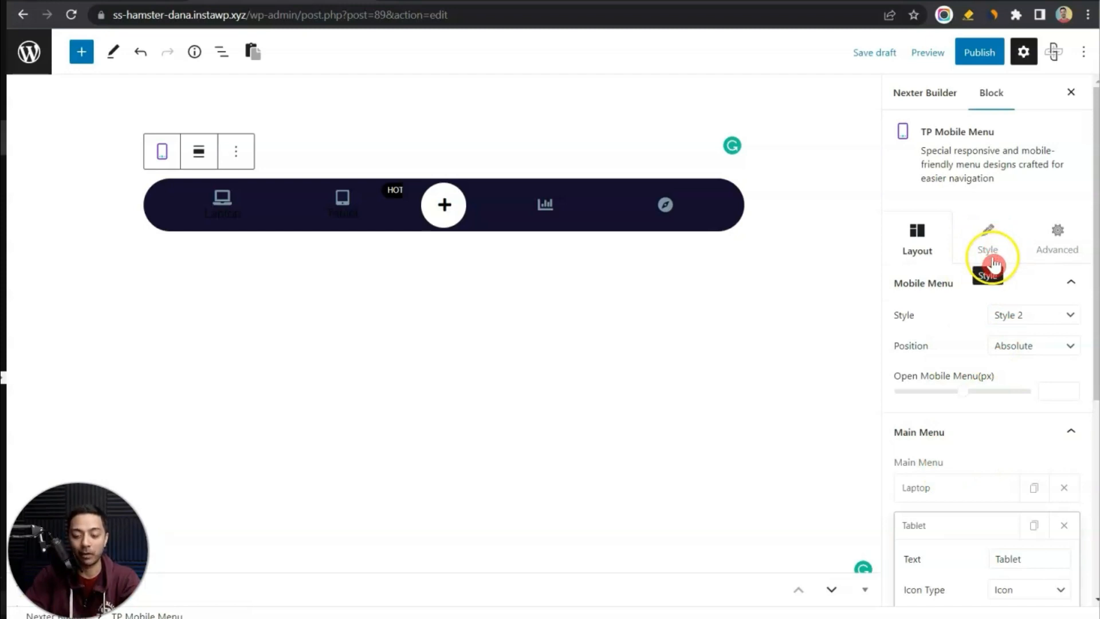
scroll(977, 344, down, 3)
click(970, 388)
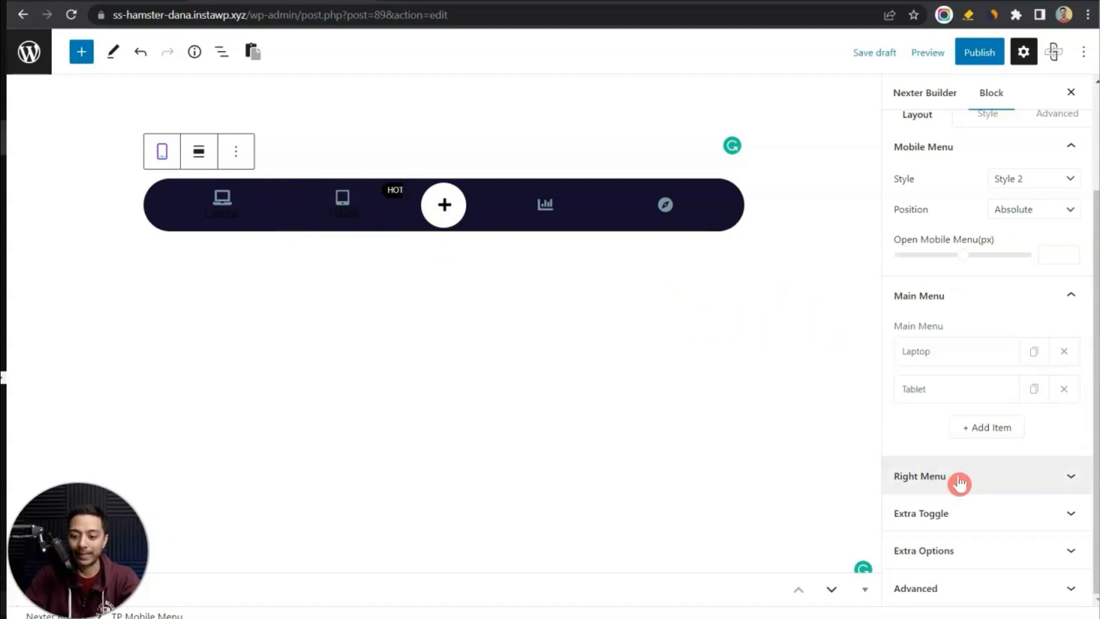
Step: Examine the items in the Right Menu settings and collapse them
click(572, 196)
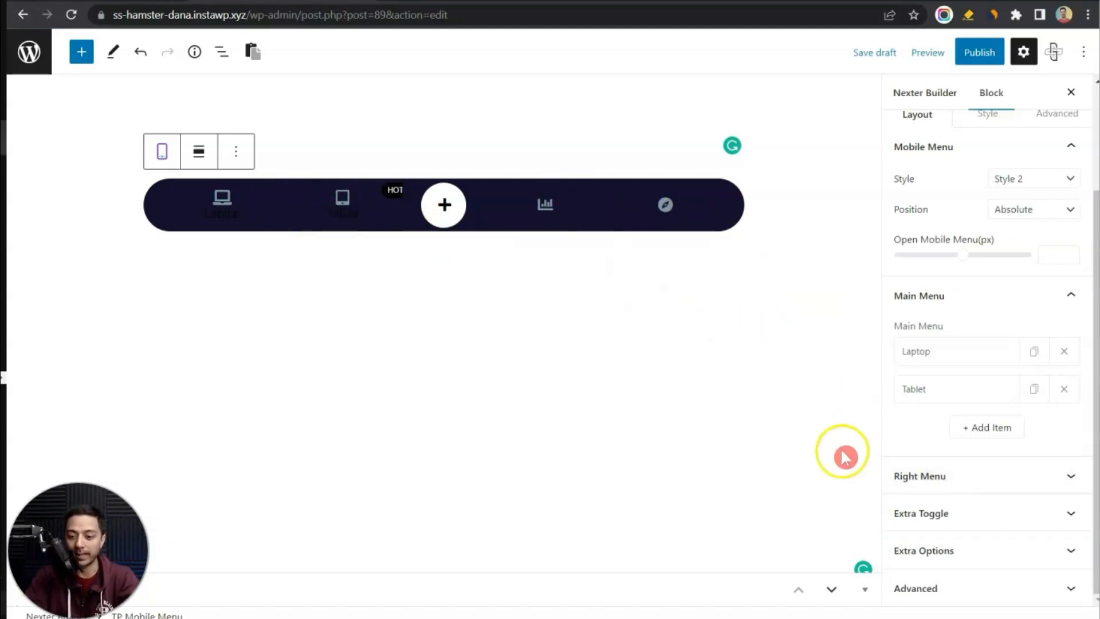
click(945, 476)
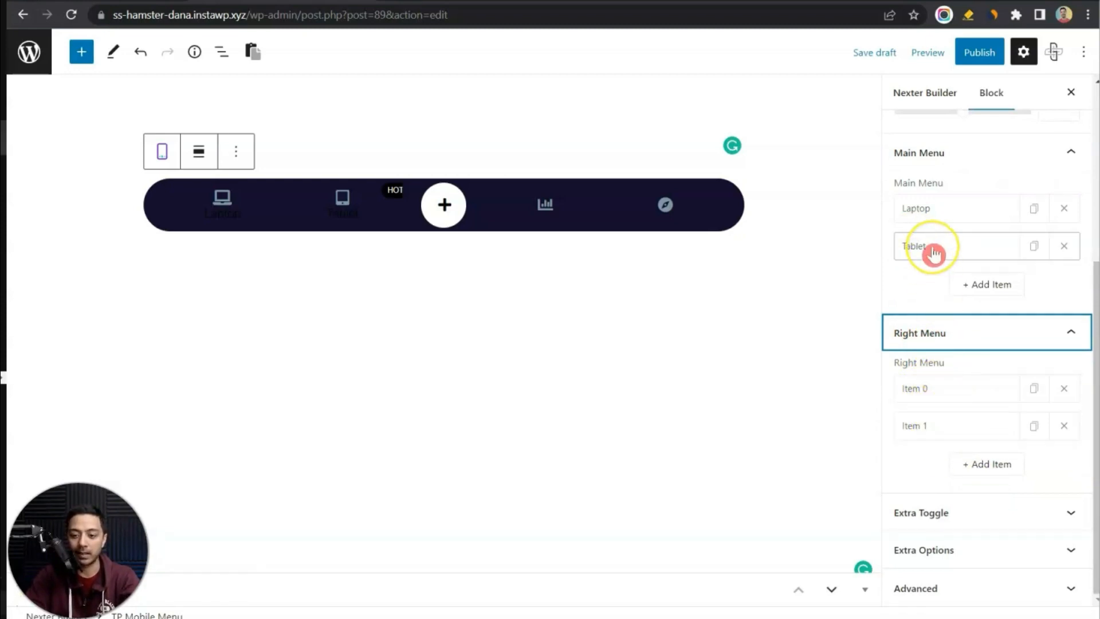
click(943, 334)
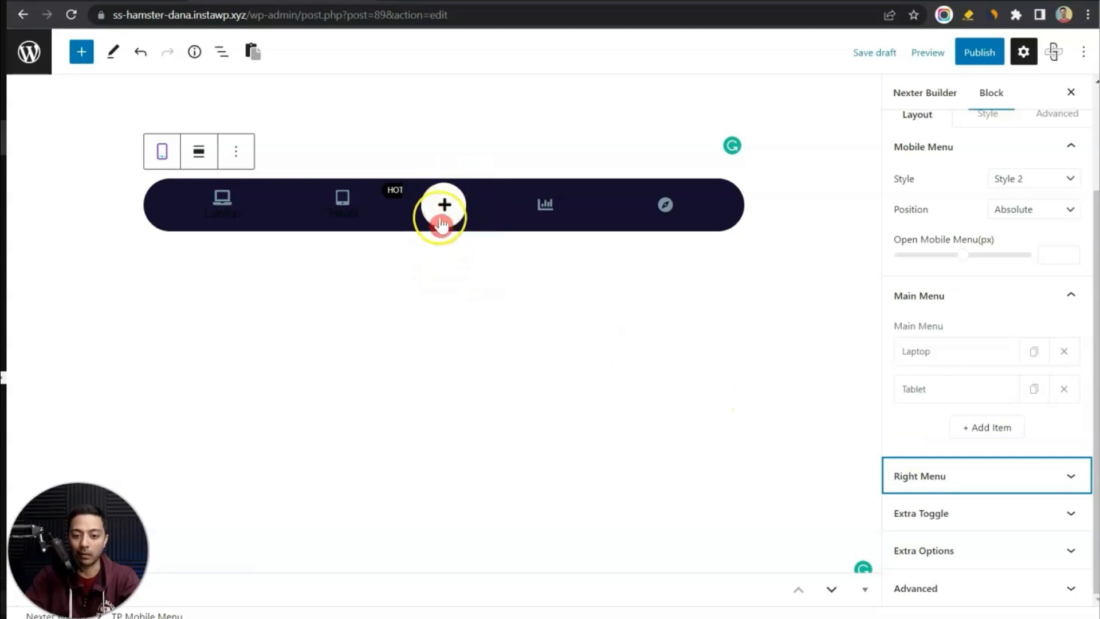
Step: Open the Extra Toggle settings, switch the Extra Toggle off, and enable it again
click(1000, 523)
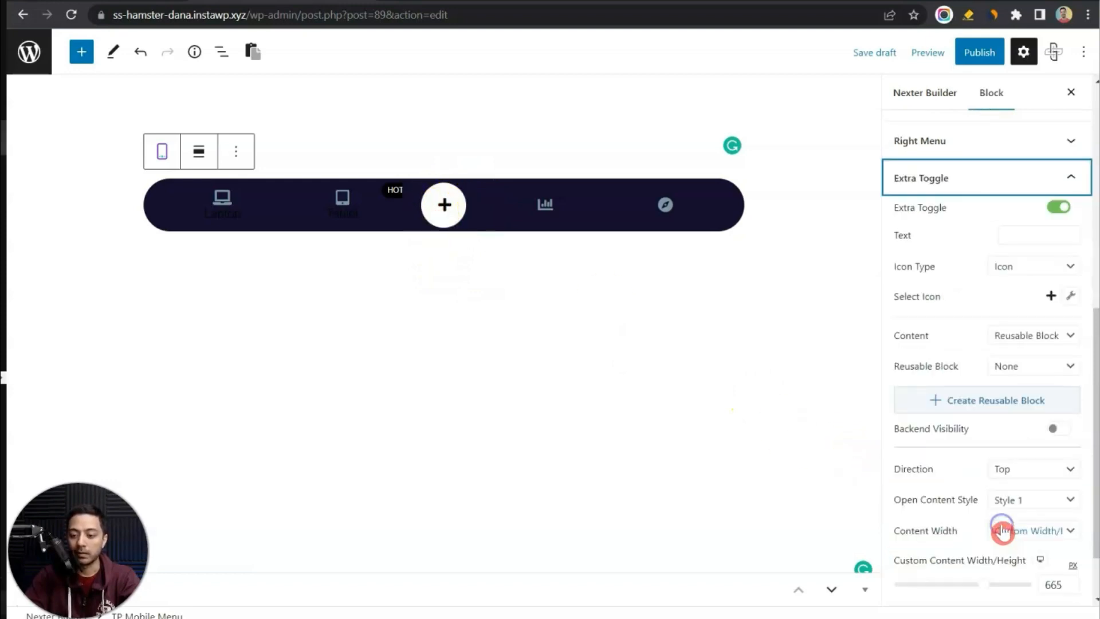
click(1058, 207)
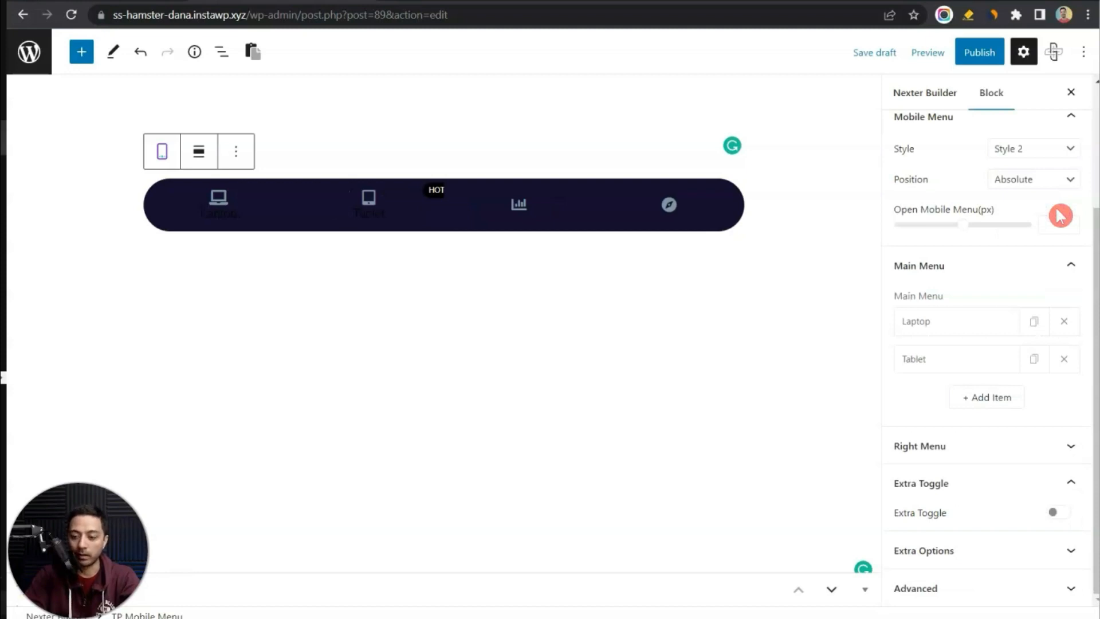
click(1061, 515)
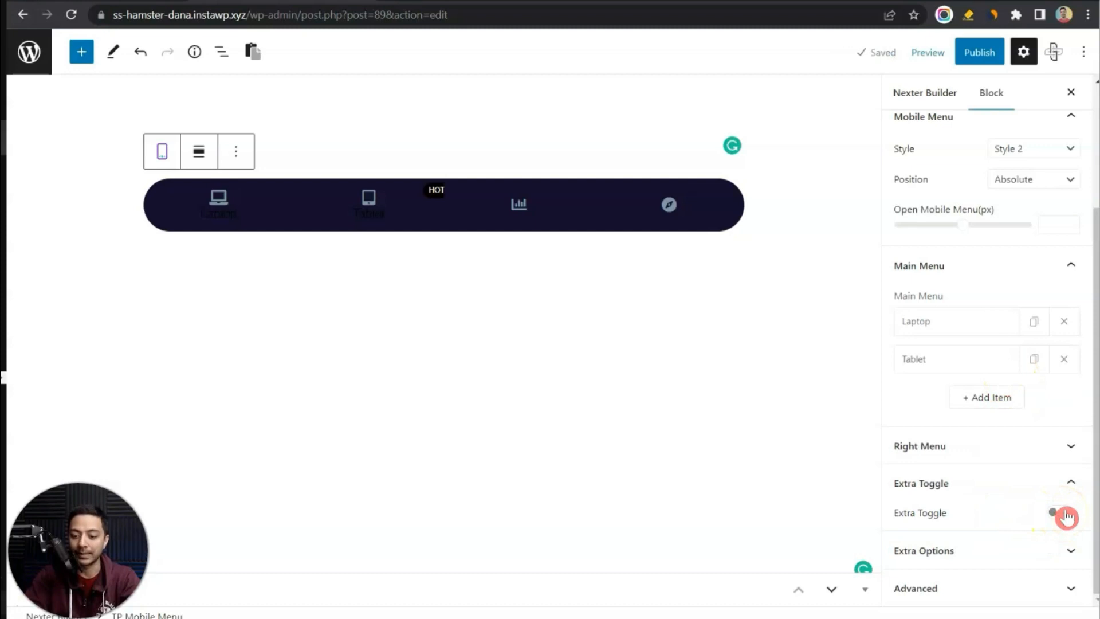
click(1067, 515)
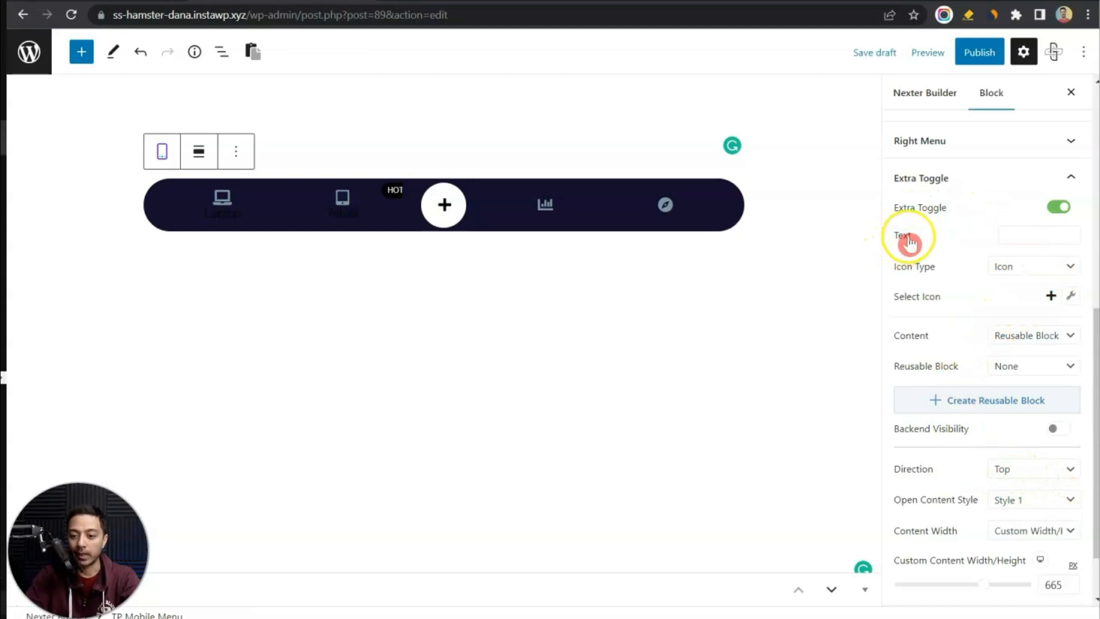
Step: Try "DEALS" as the Extra Toggle's text and clear it
click(1027, 241)
text(DEALS)
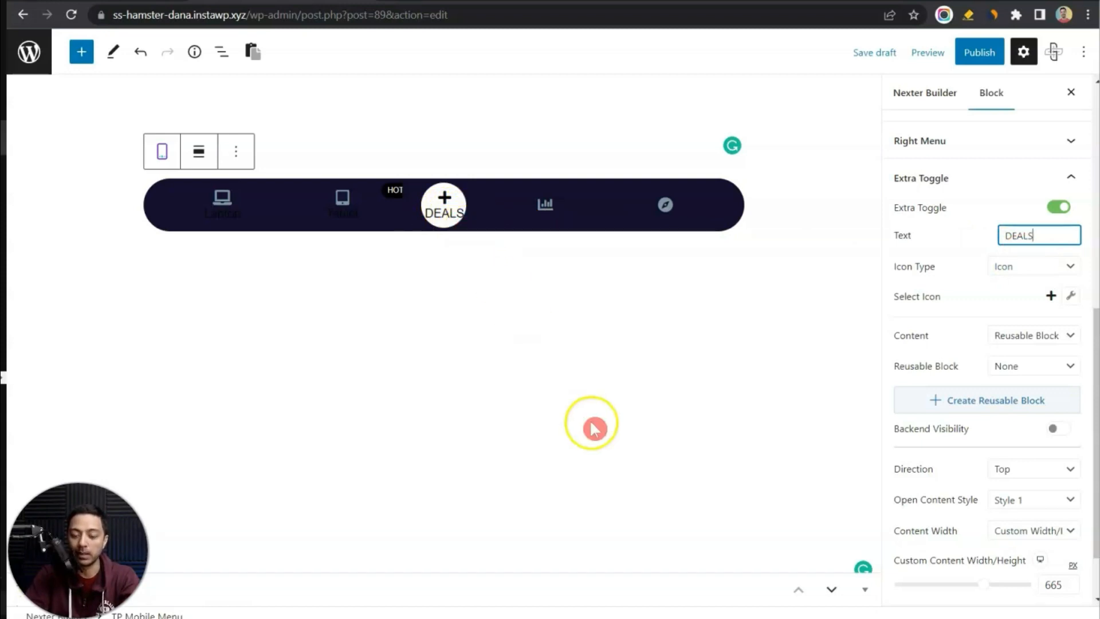
key(ctrl+a)
key(BackSpace)
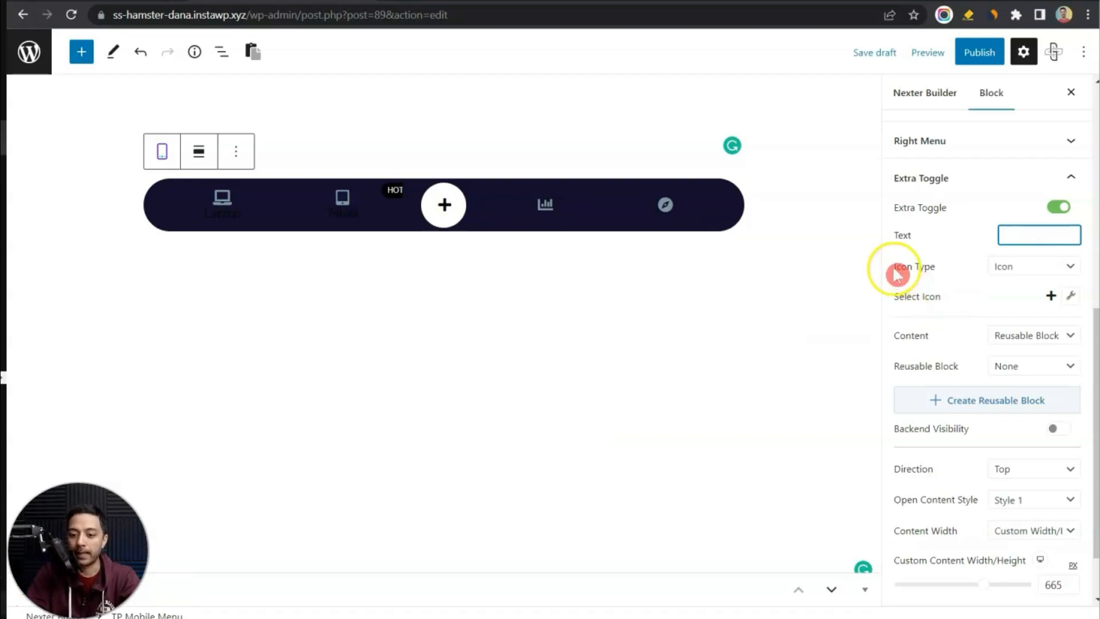
Step: Keep the Extra Toggle's icon type as Icon and replace its plus icon with the narrow flame found by searching "fire"
click(1025, 266)
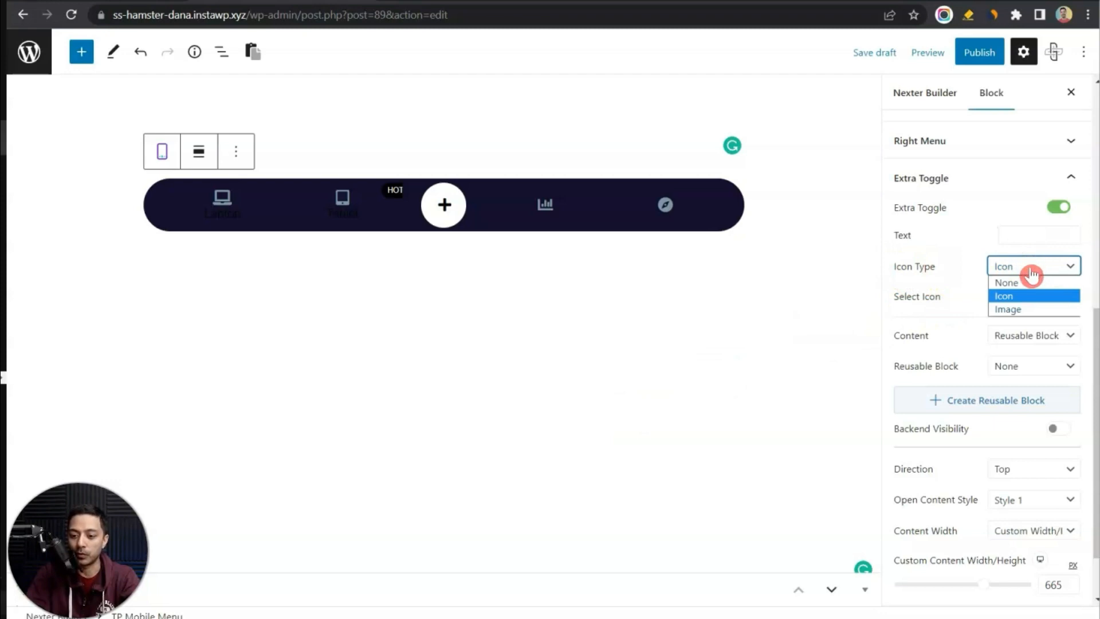
click(951, 279)
click(1071, 296)
click(978, 109)
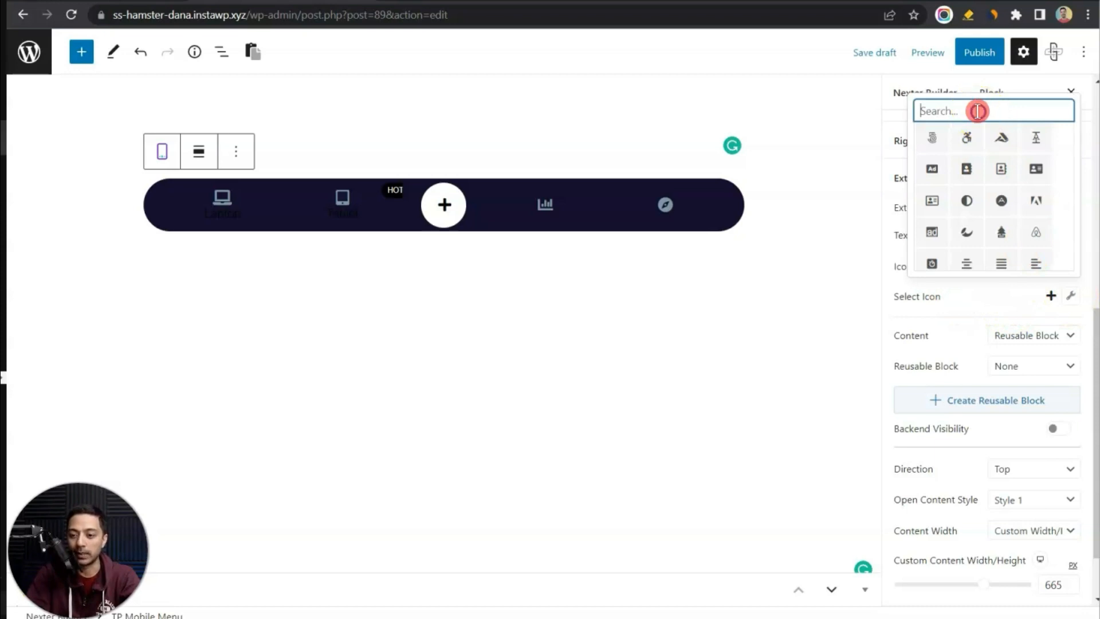
text(f)
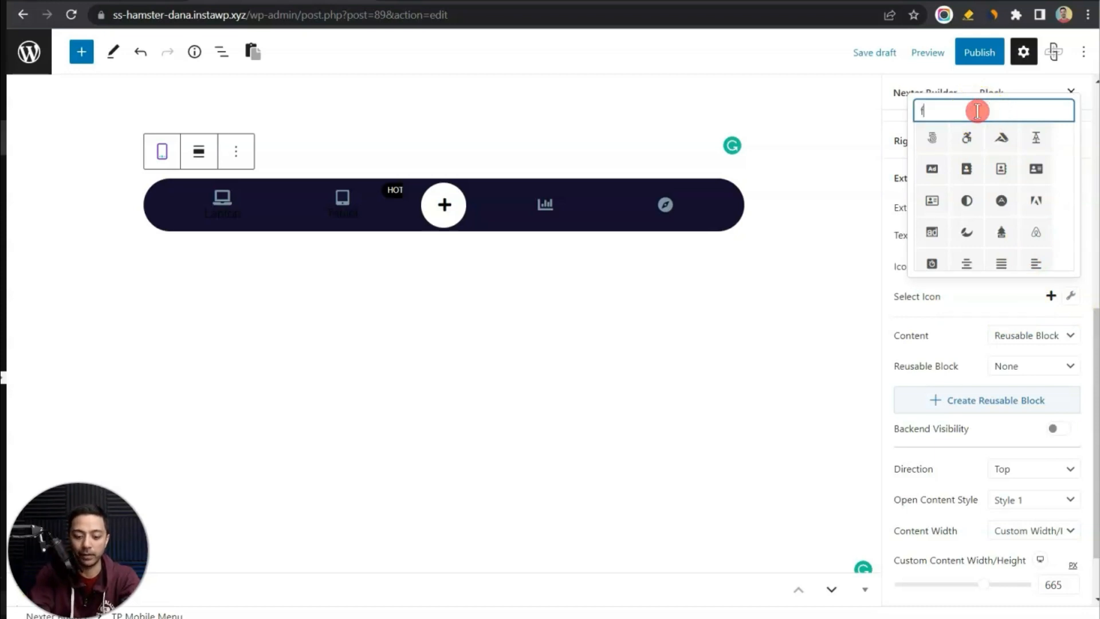
text(ire)
click(978, 235)
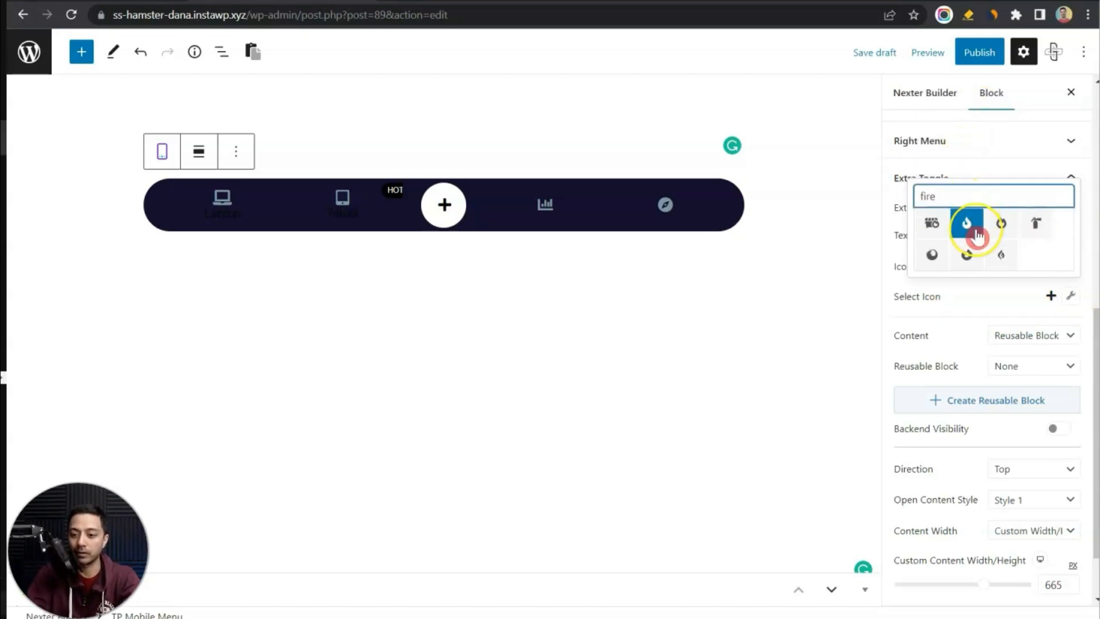
click(999, 254)
Step: Check the content types available for the Extra Toggle and keep Reusable Block
click(940, 335)
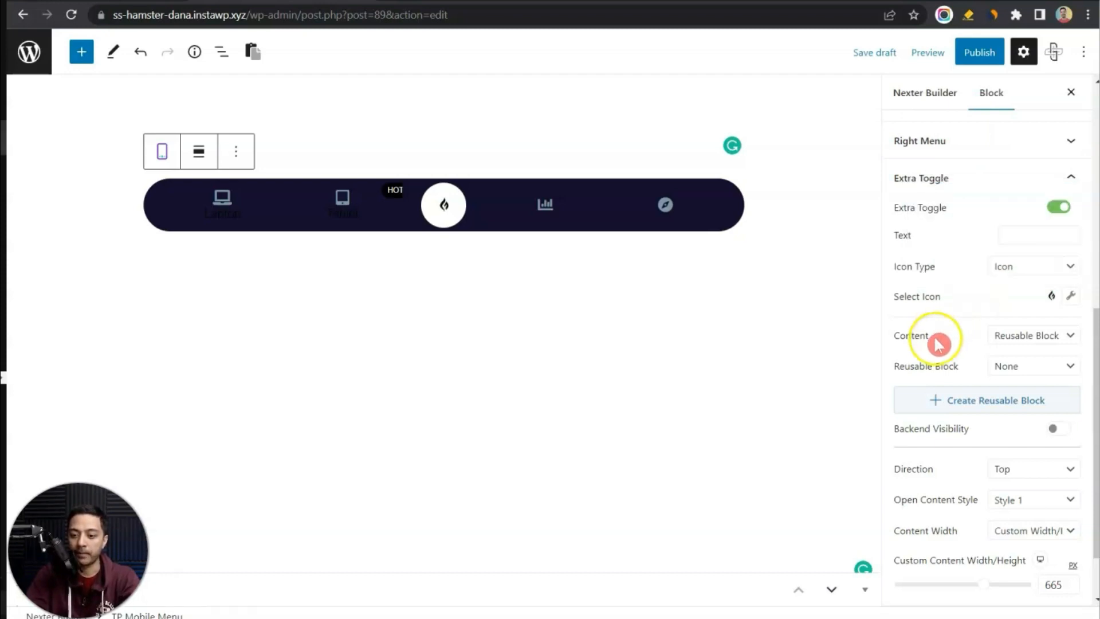
click(1022, 336)
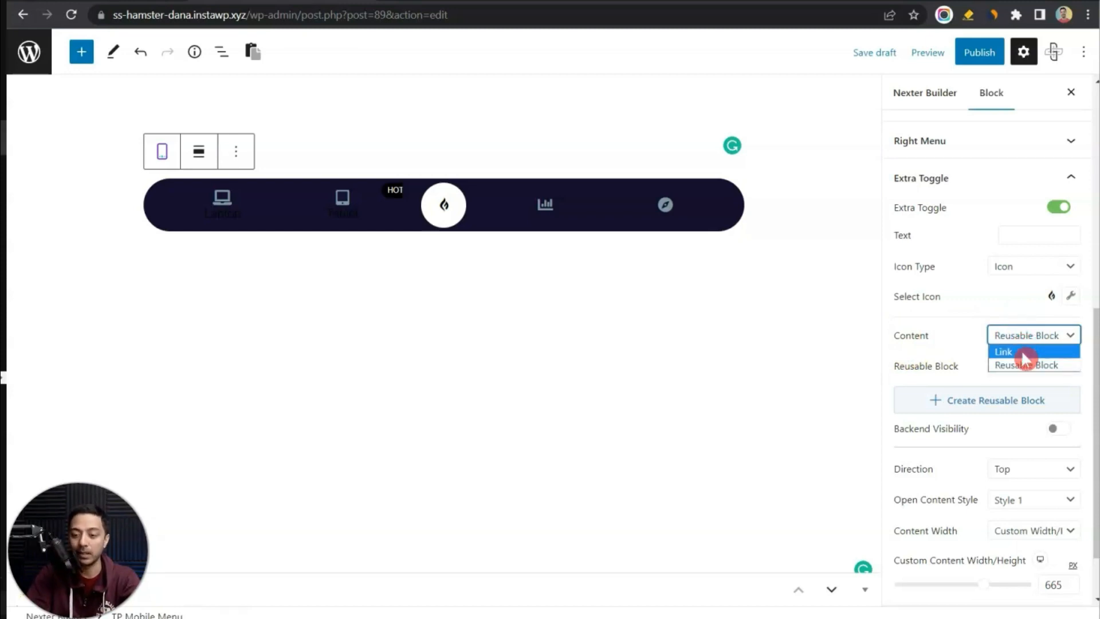
click(1021, 365)
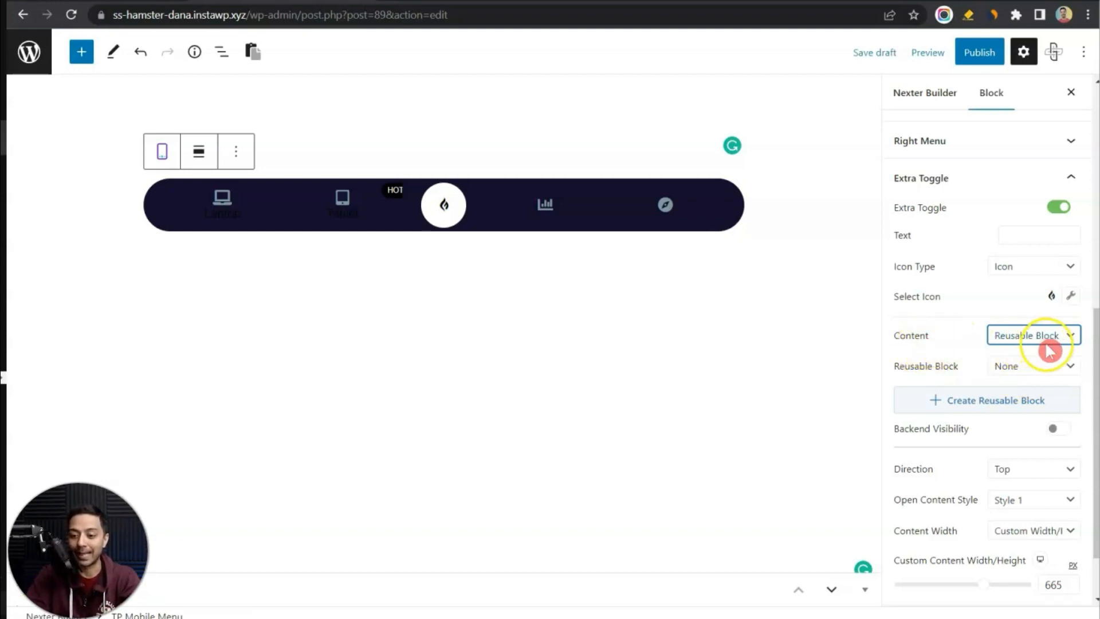
Step: Try Hot Deals as the Extra Toggle's reusable block and return the selection to None
click(1067, 371)
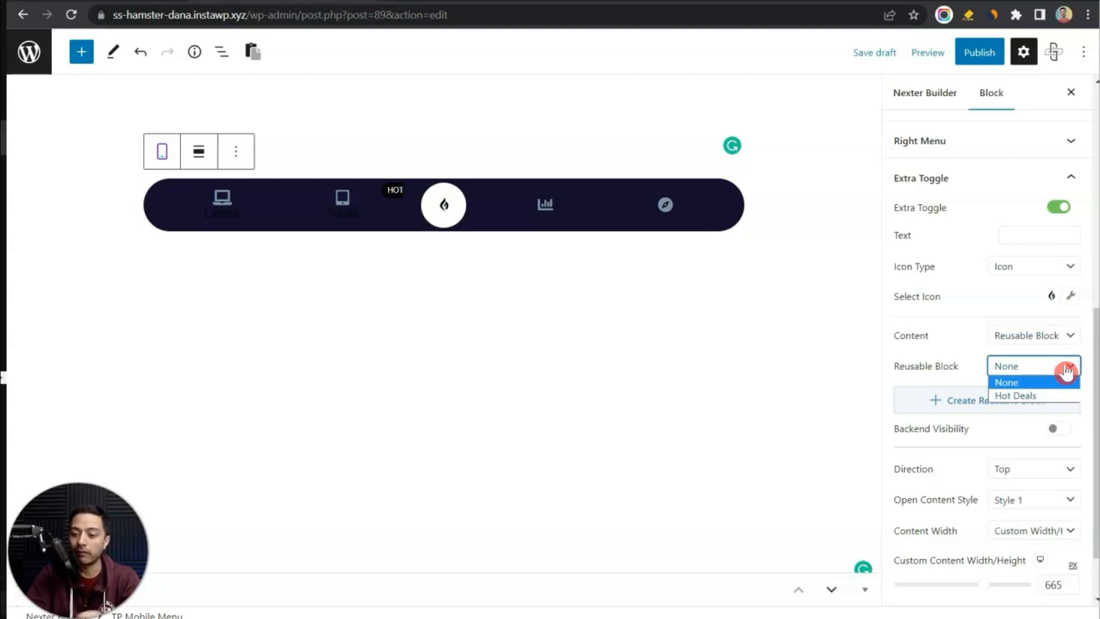
click(1056, 397)
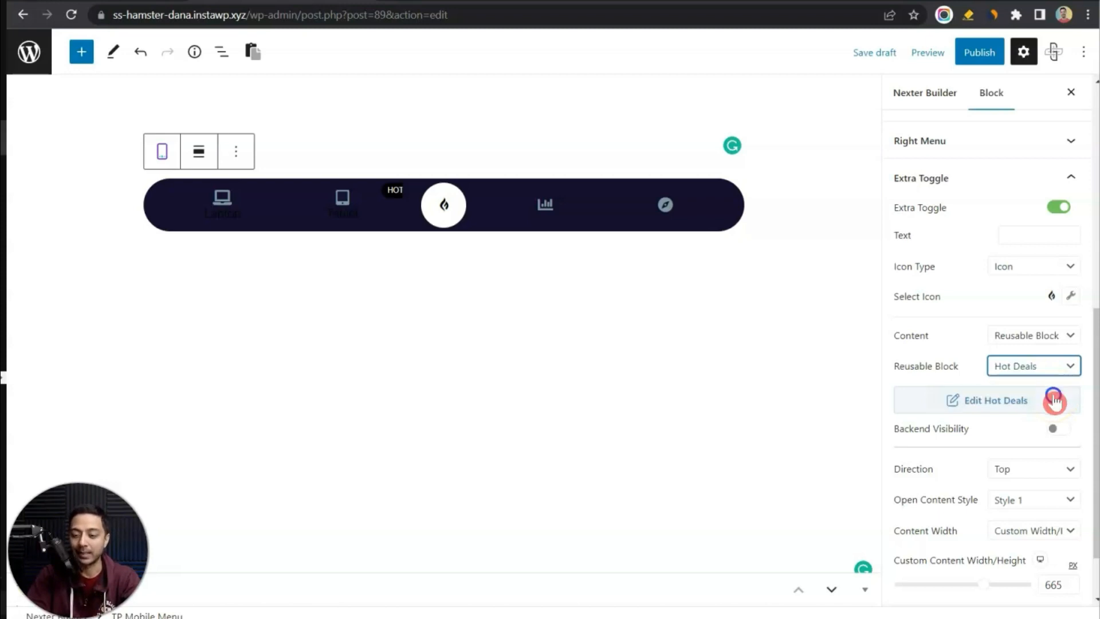
click(1024, 369)
click(1027, 382)
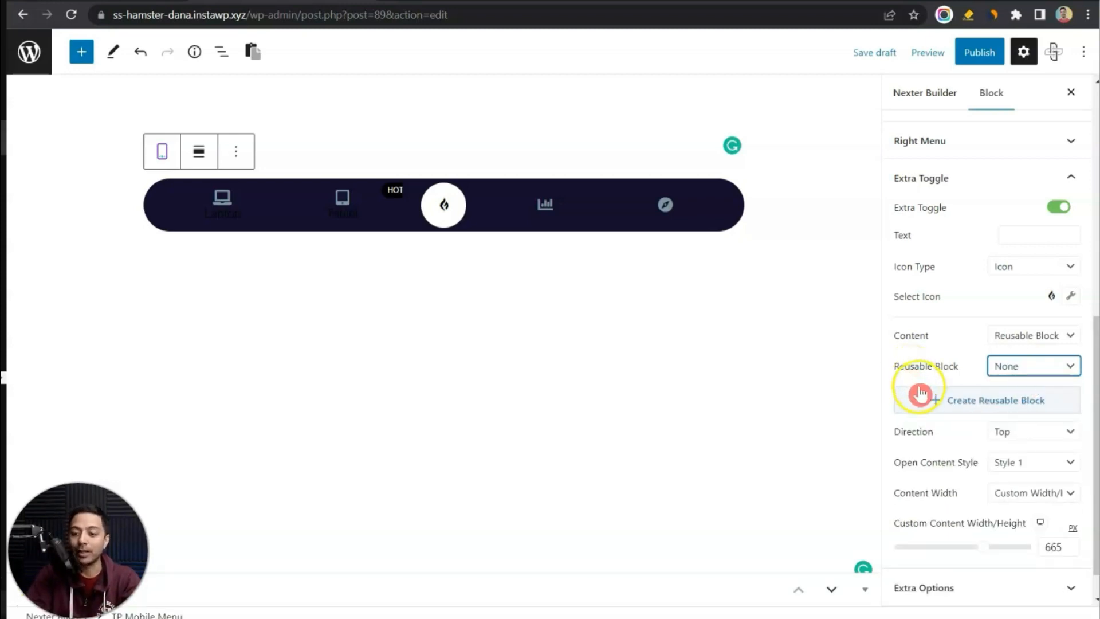
Step: Set the Extra Toggle's reusable block to Hot Deals and open that block for editing in a new browser tab
click(1002, 408)
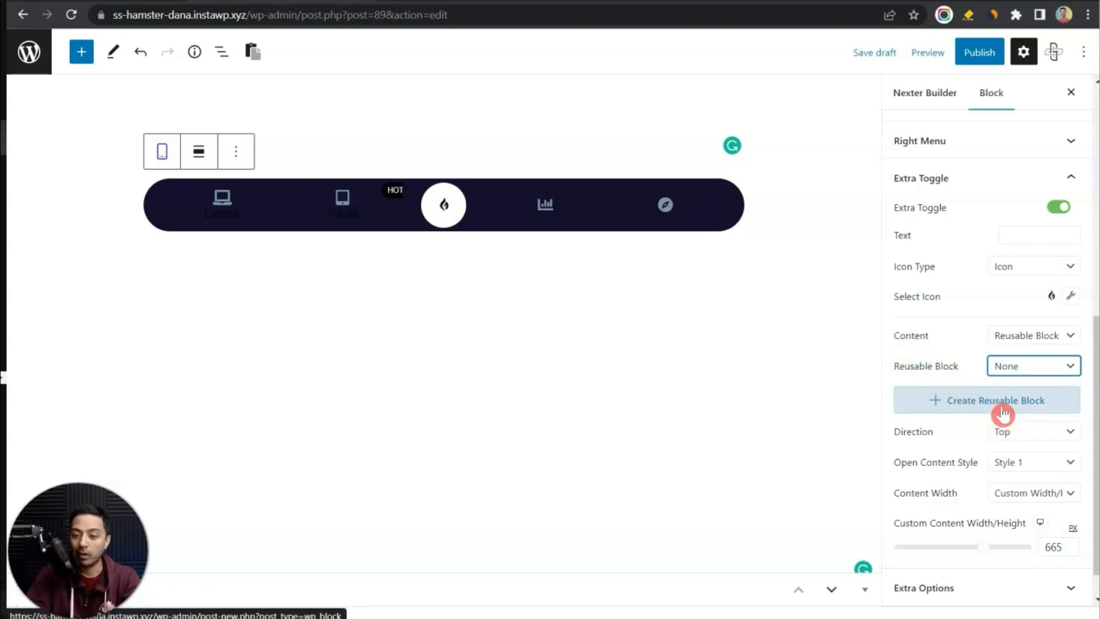
click(1038, 368)
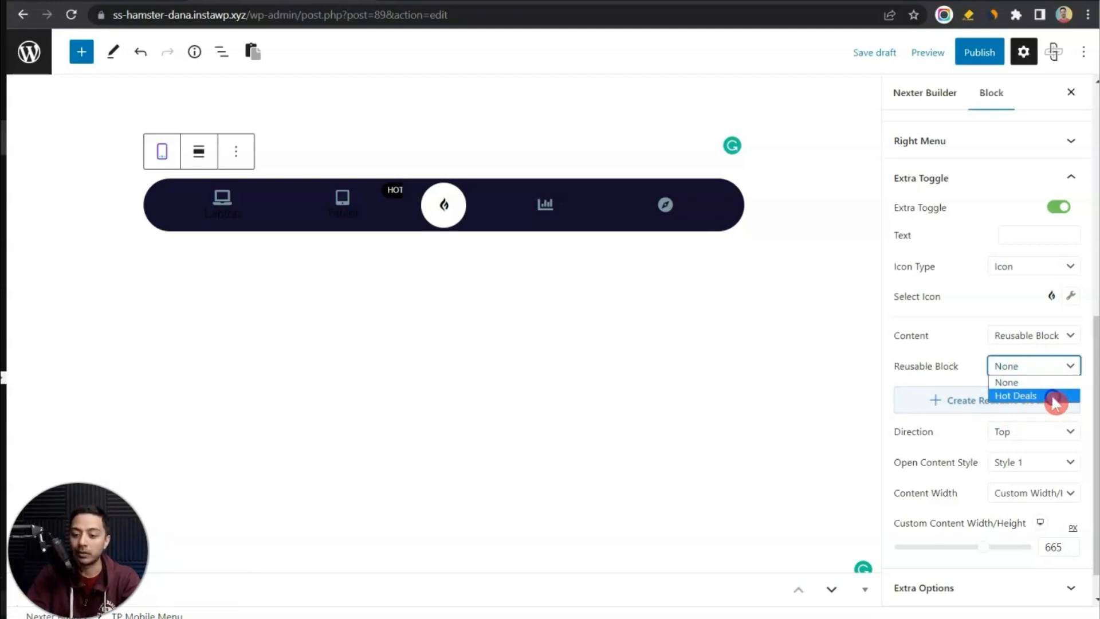
click(1040, 396)
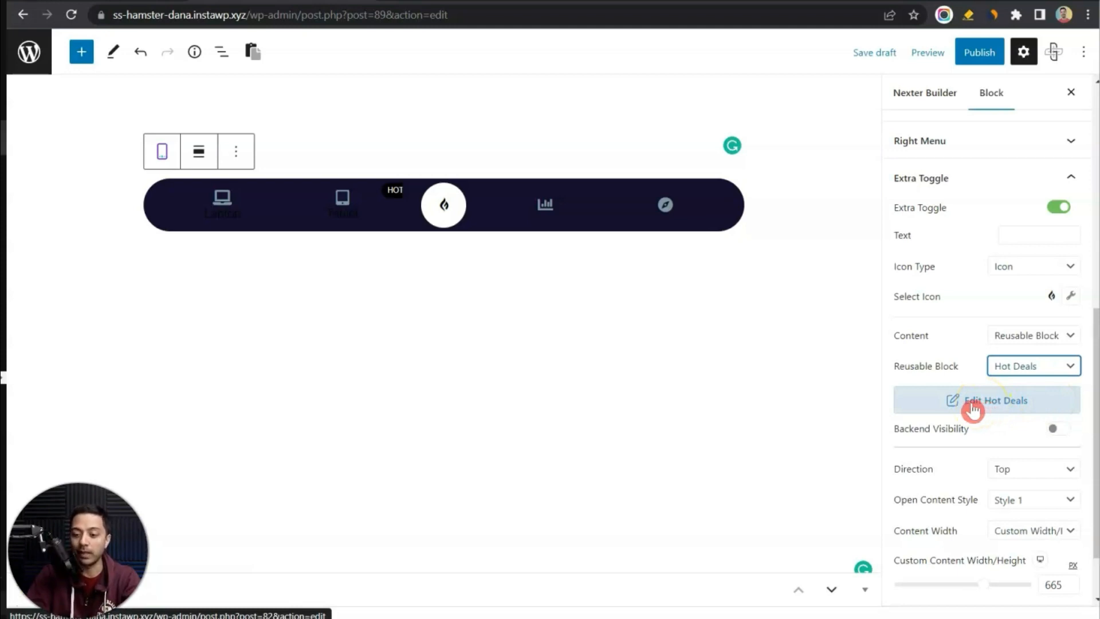
right_click(974, 406)
click(976, 416)
click(646, 34)
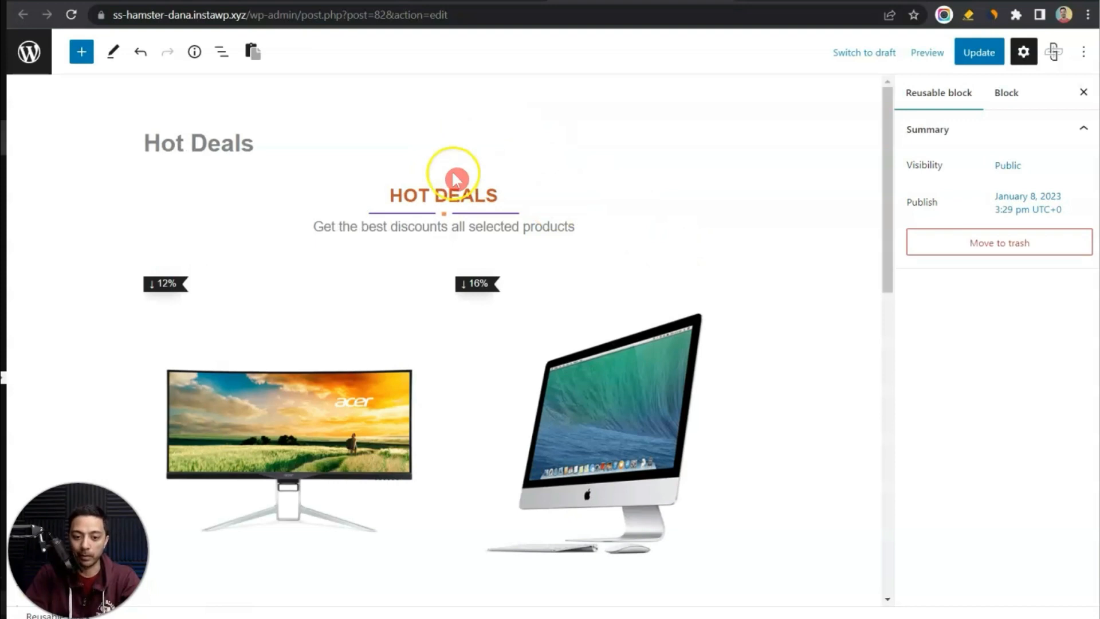
Step: Delete the existing TP Product listing below the heading in the Hot Deals block
click(452, 200)
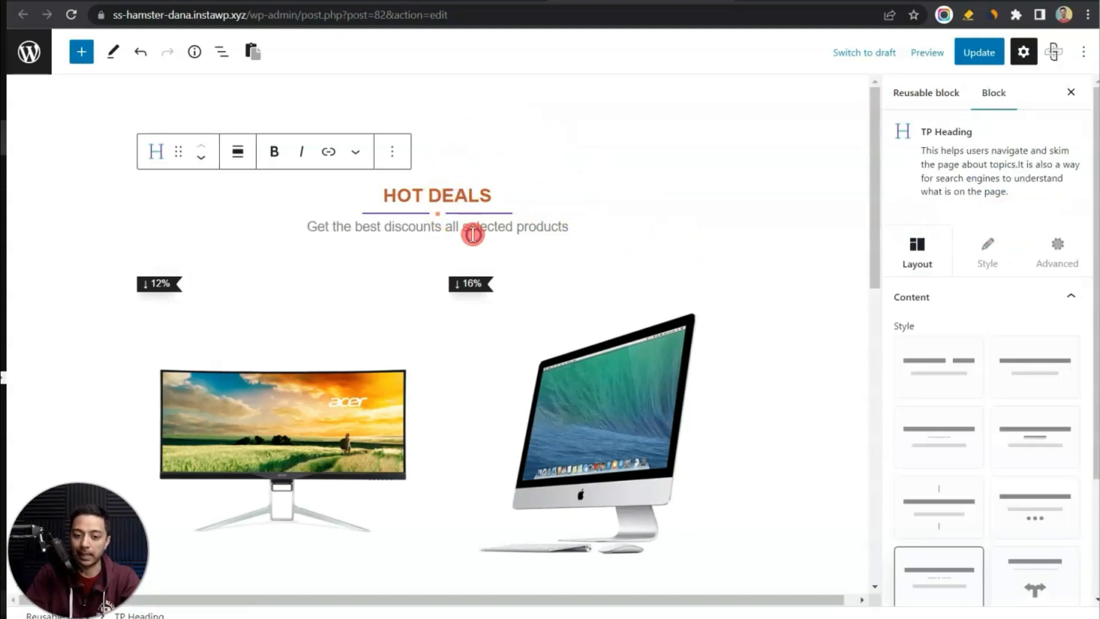
click(739, 378)
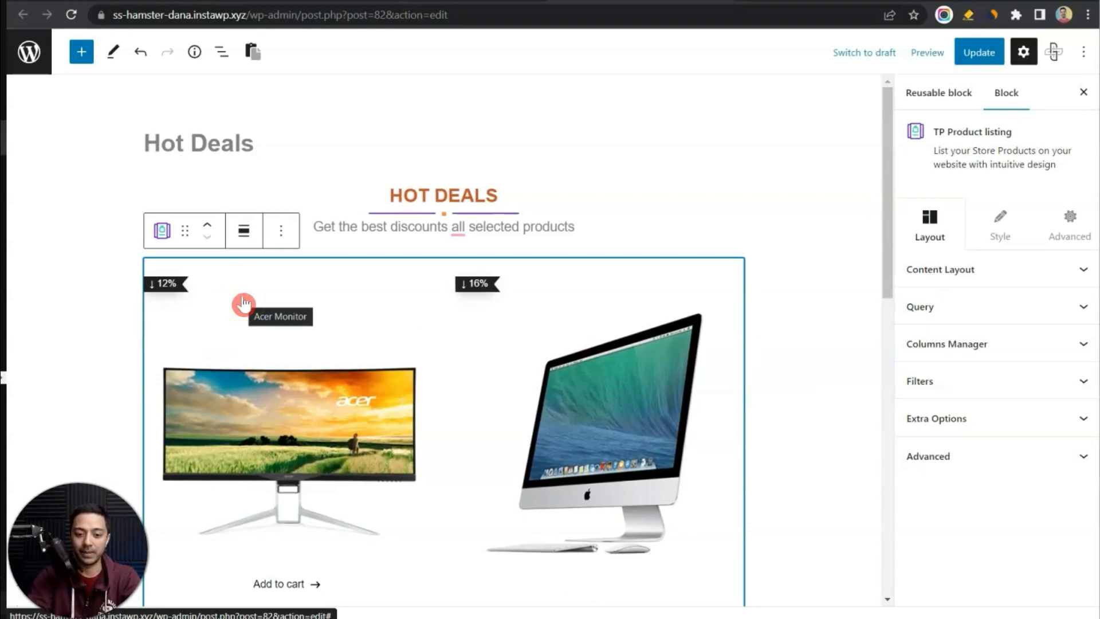
key(Delete)
Step: Insert a new TP Product listing block after the HOT DEALS heading
click(559, 227)
click(356, 152)
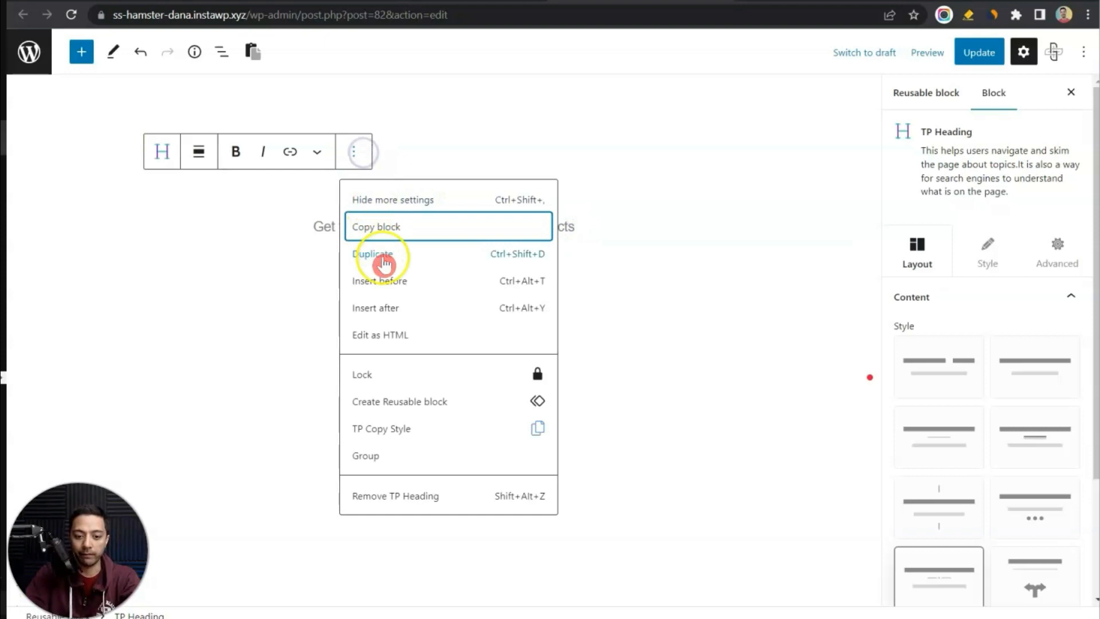
click(387, 309)
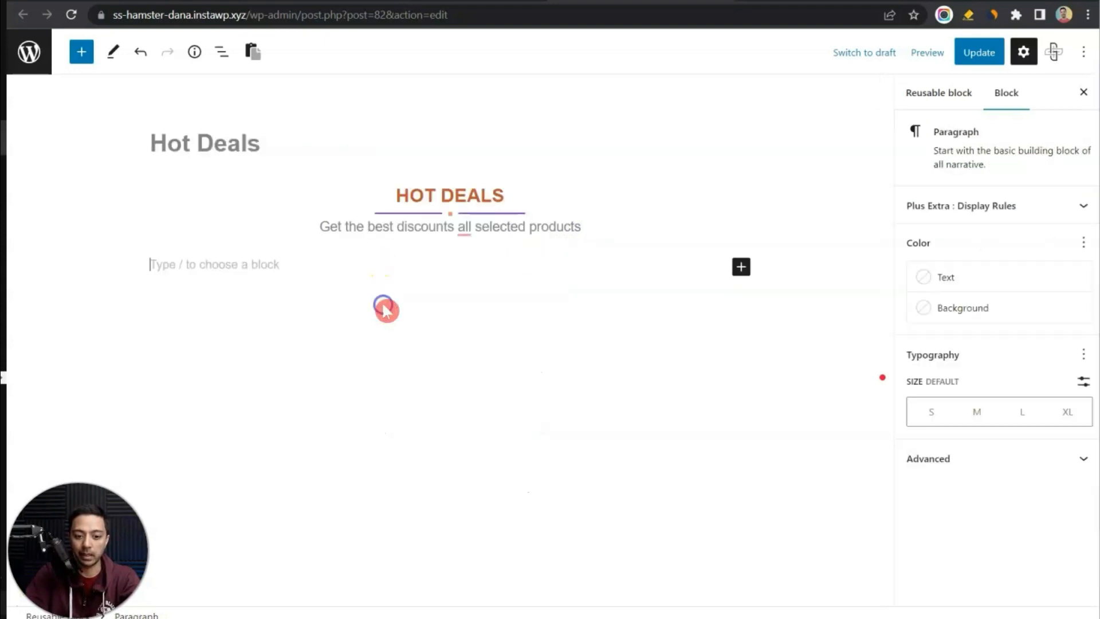
text(/tp)
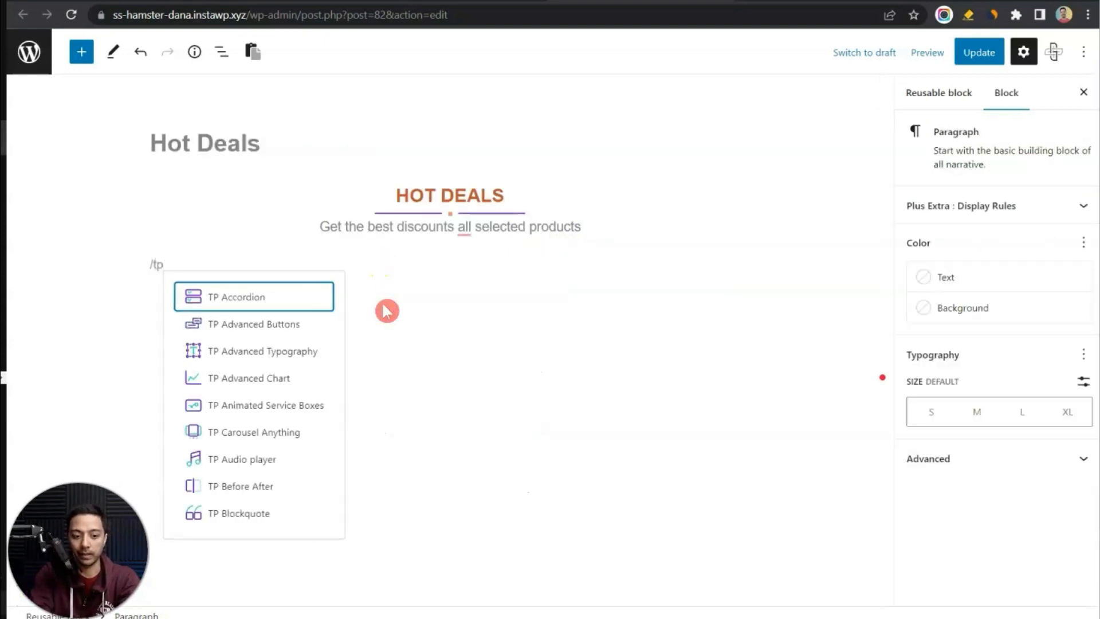
text( product)
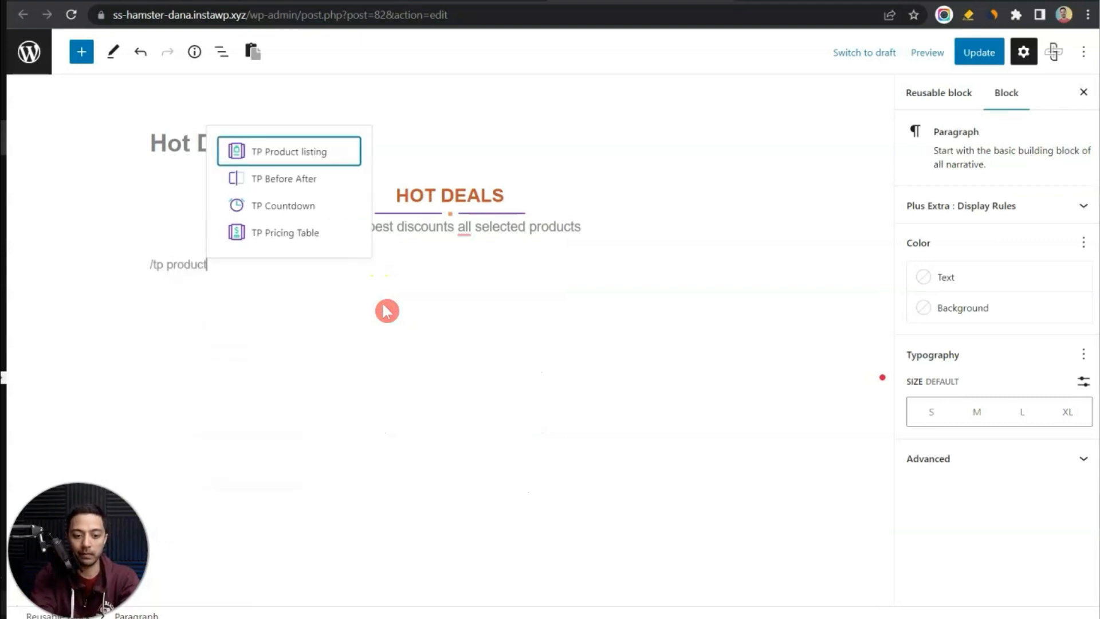
click(296, 153)
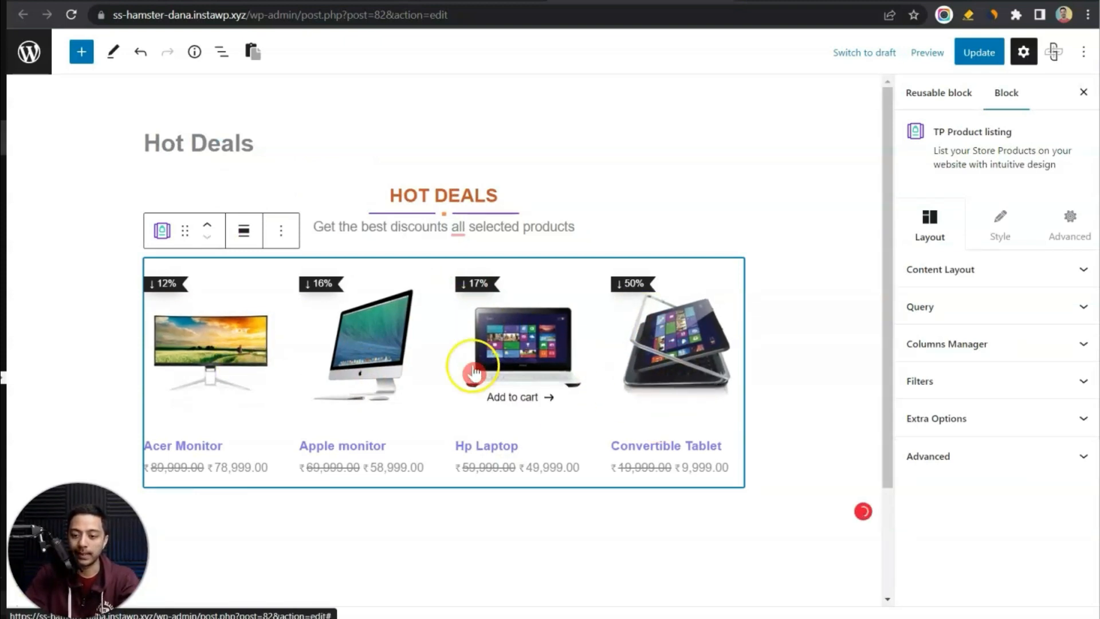
Step: Keep the product listing's Grid layout and set its columns to Column 2
click(1069, 276)
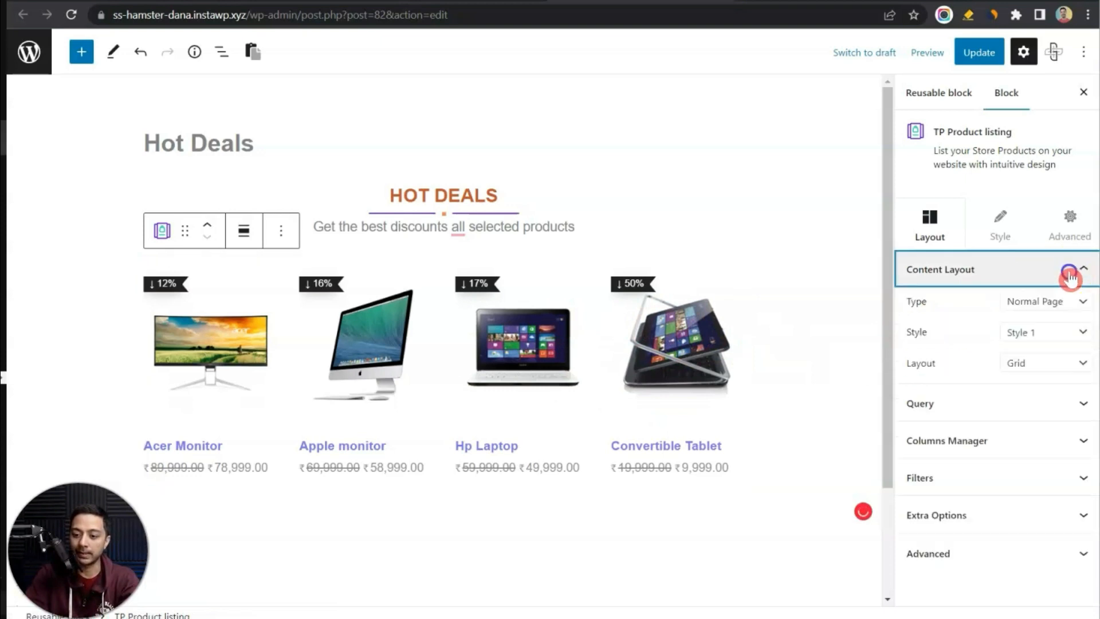
click(1025, 402)
click(1037, 364)
click(1057, 448)
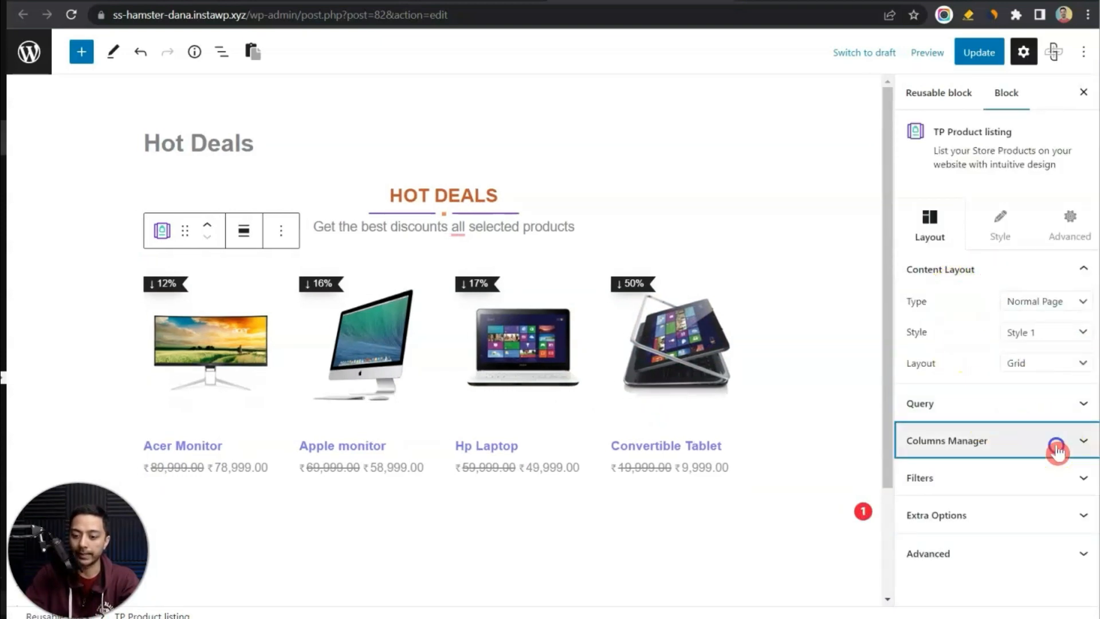
click(1037, 474)
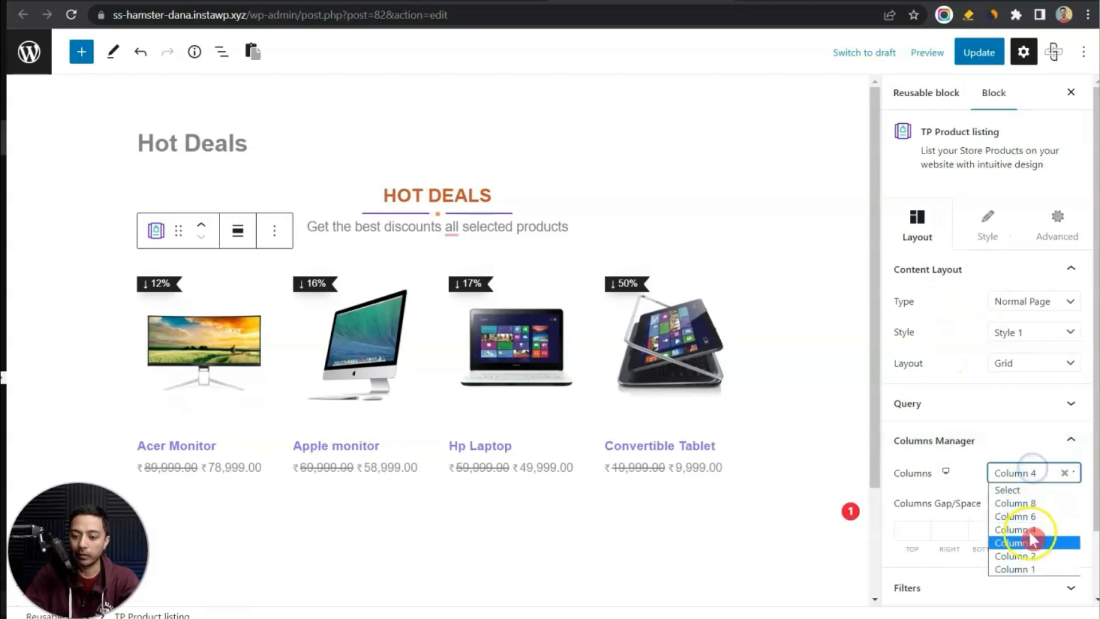
click(1026, 556)
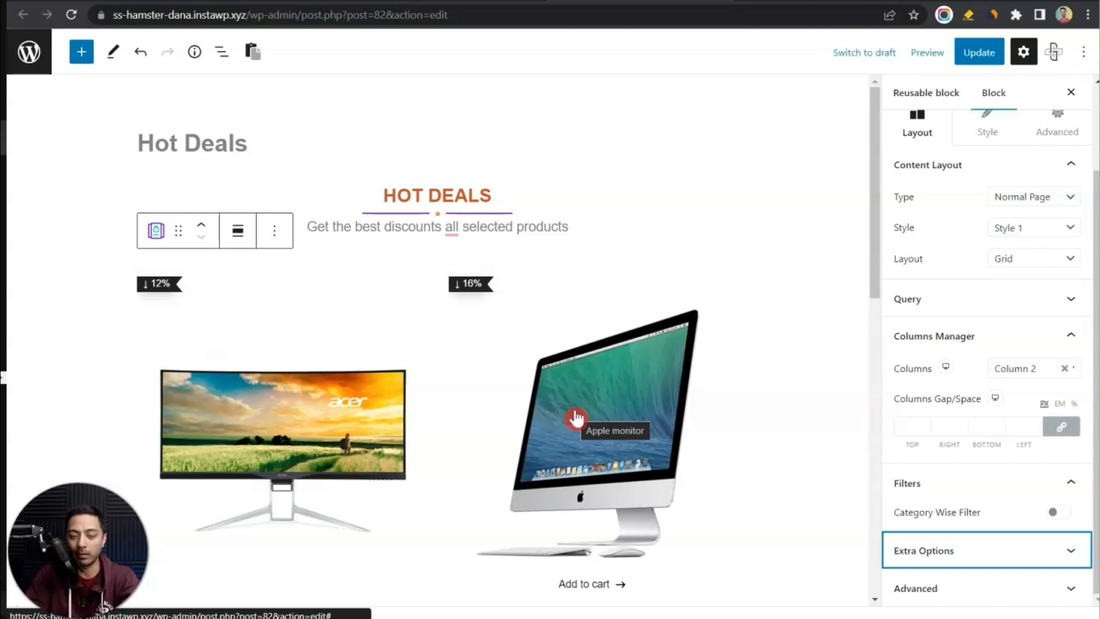
Step: Review the product listing, update the Hot Deals reusable block and return to the mobile menu's editor tab
scroll(576, 418, down, 6)
scroll(575, 418, down, 2)
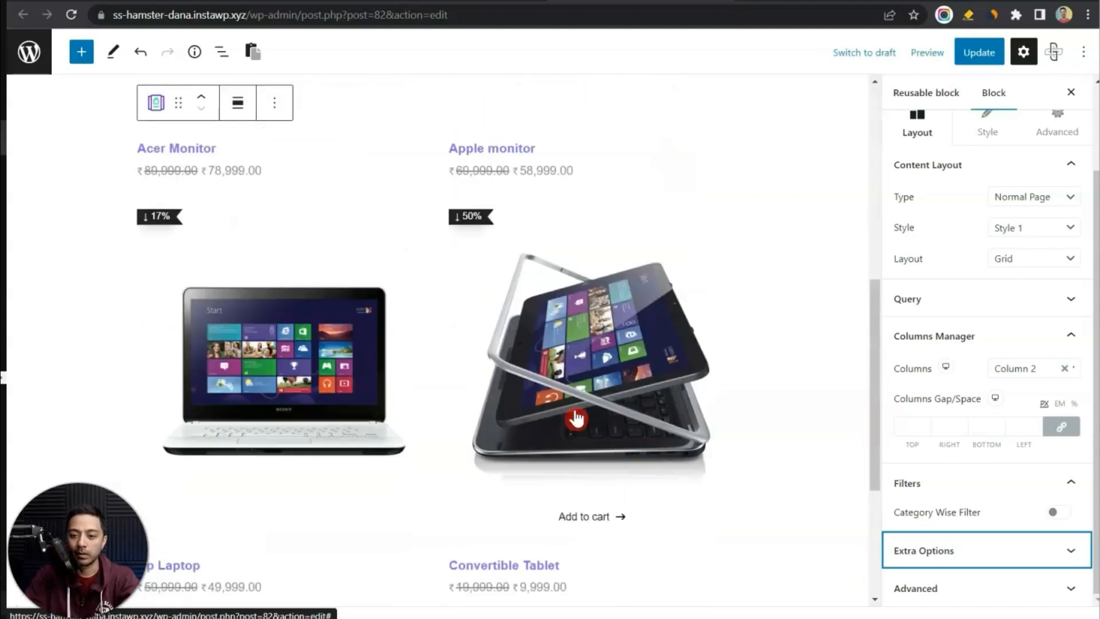
scroll(575, 418, up, 8)
click(996, 53)
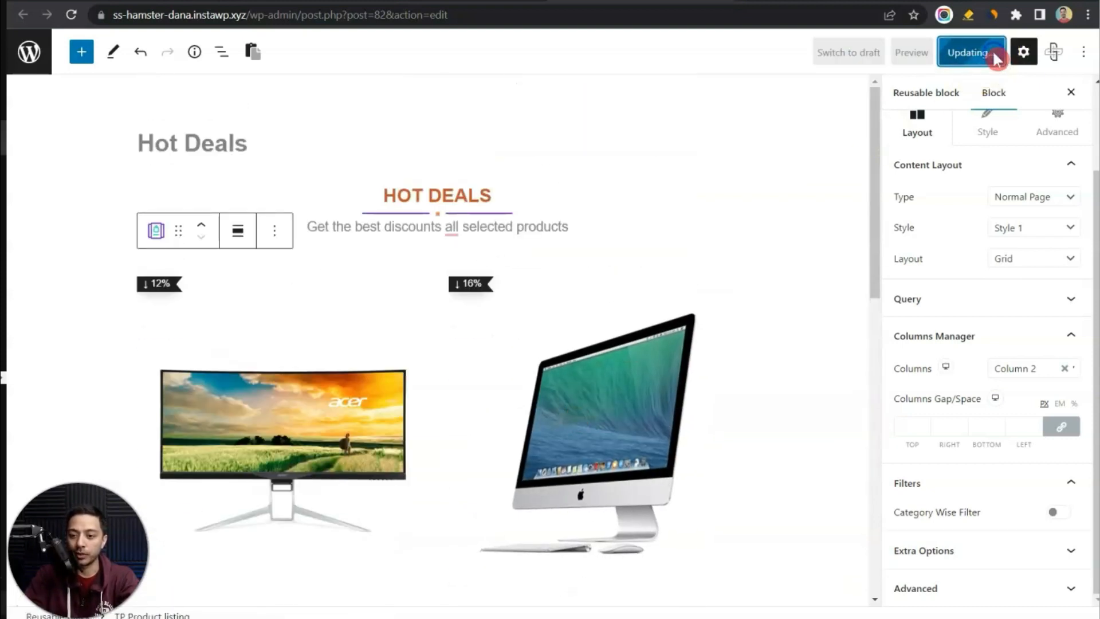
click(739, 1)
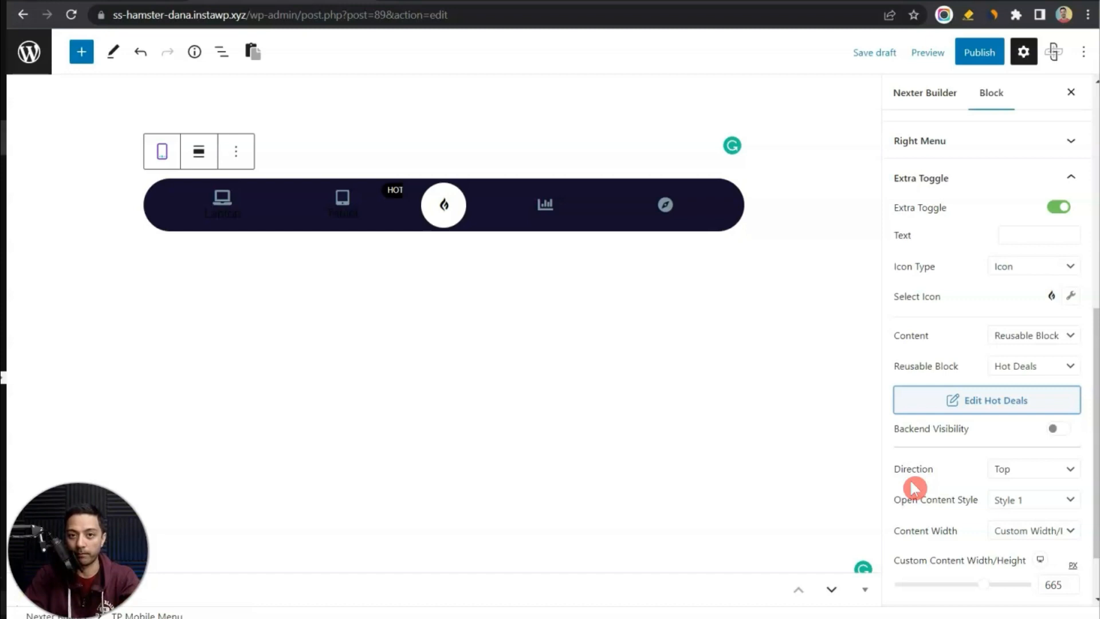
Step: Check the Extra Toggle's direction and open content style choices, keeping Top and Style 1
click(1027, 470)
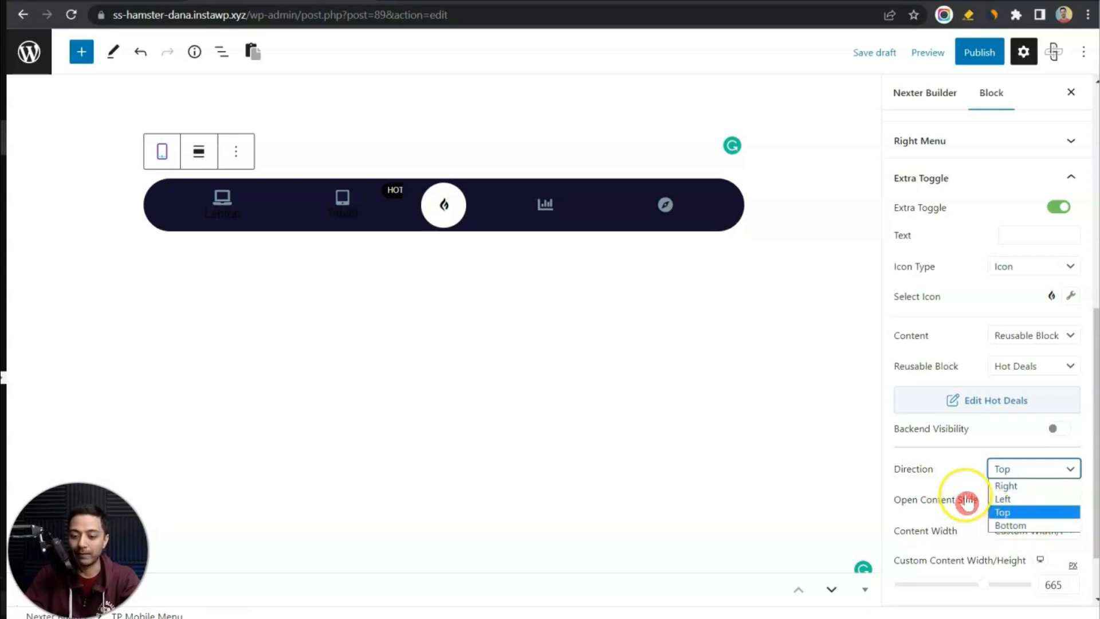
click(1004, 512)
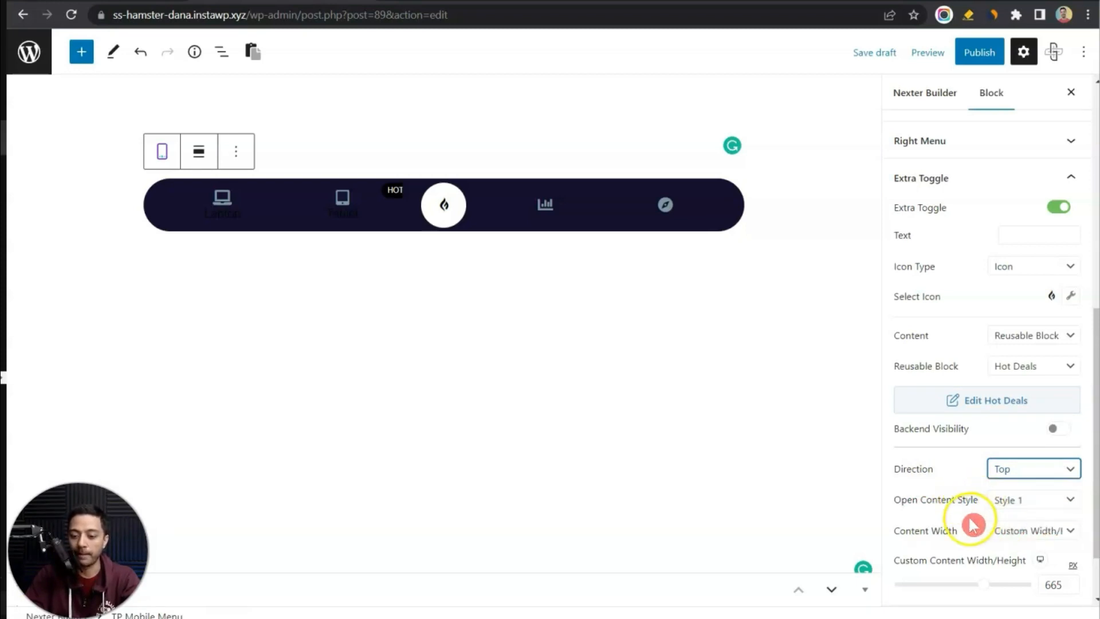
scroll(972, 524, down, 1)
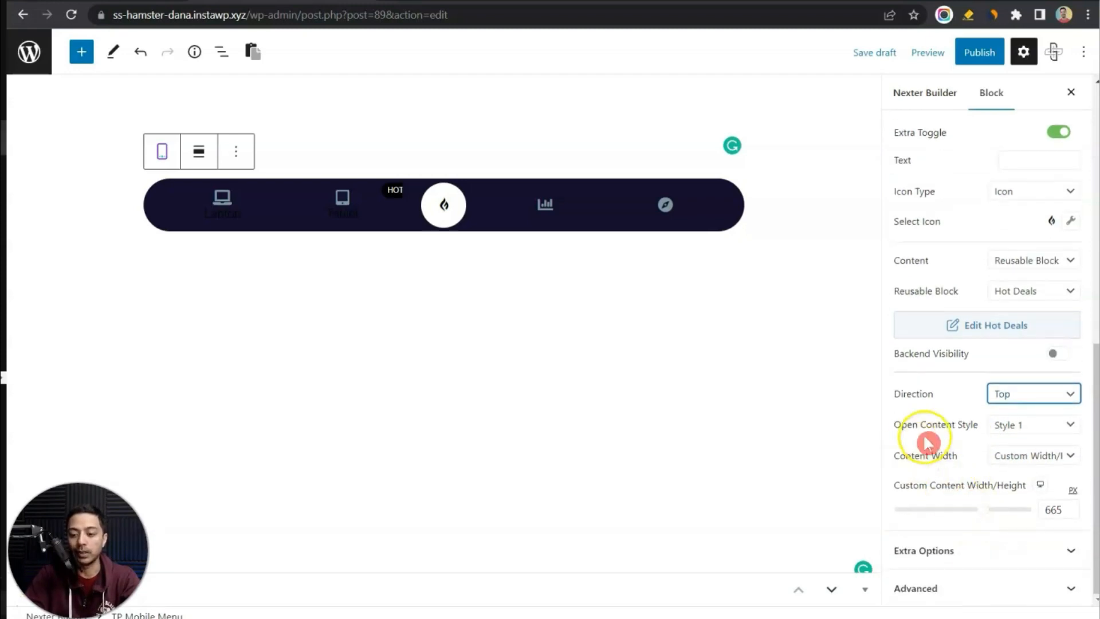
click(1032, 424)
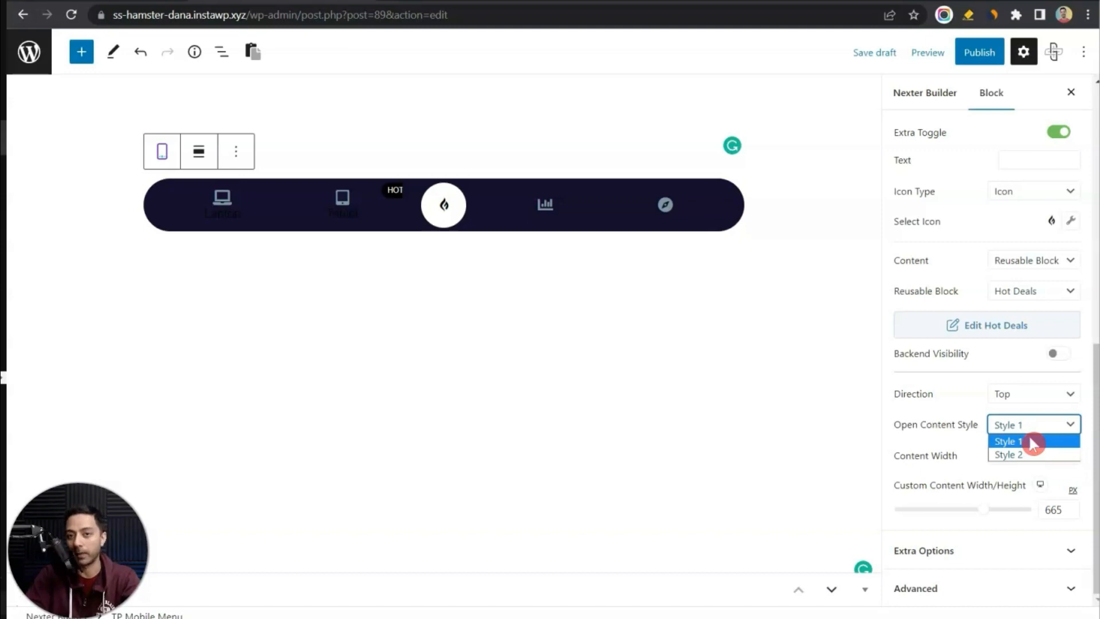
click(1031, 443)
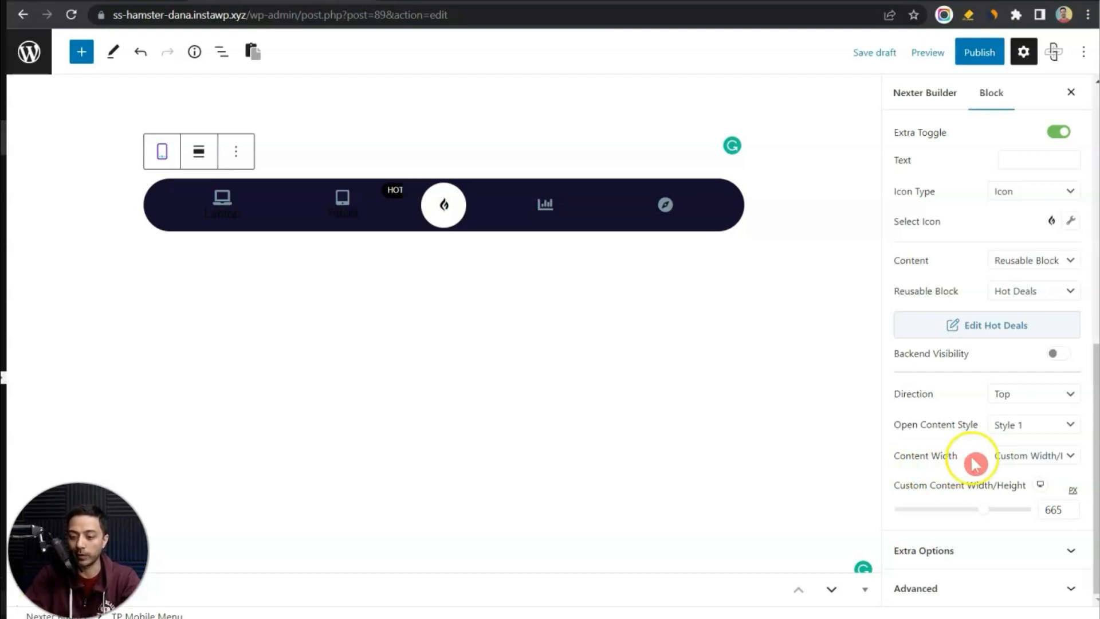
Step: Try Full-Width/Height as the Extra Toggle's content width and return it to Custom Width/Height
click(1025, 457)
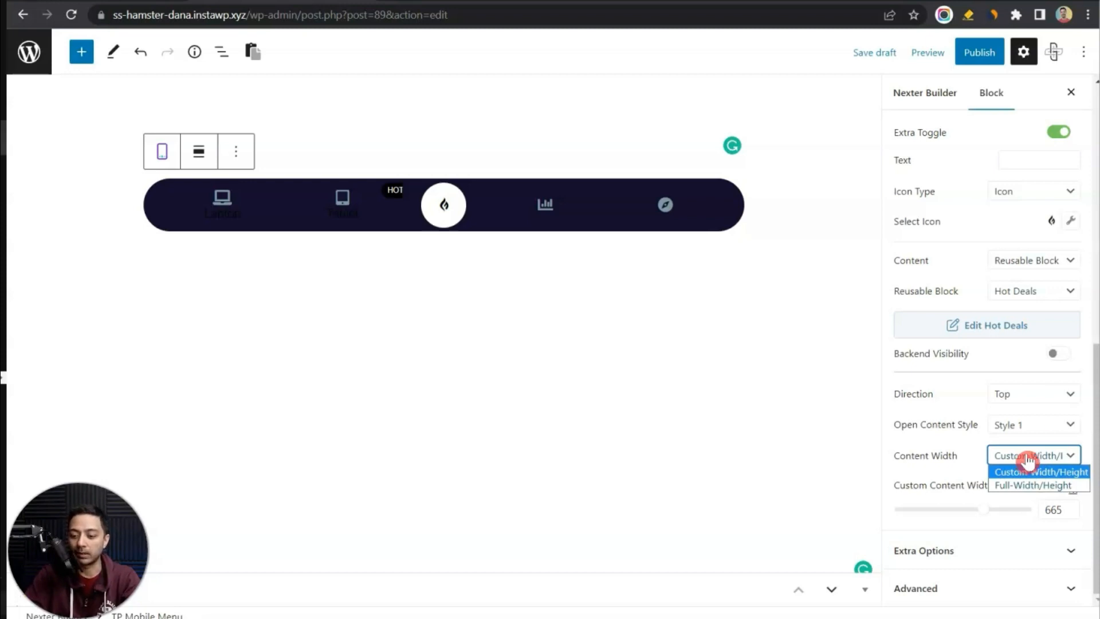
click(1032, 488)
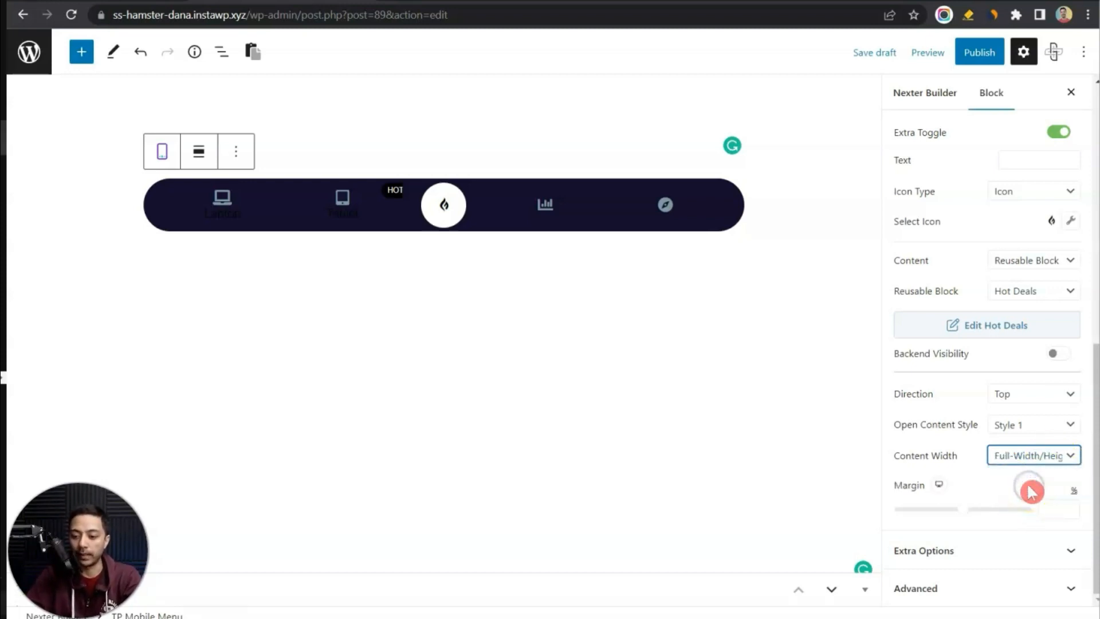
click(1051, 459)
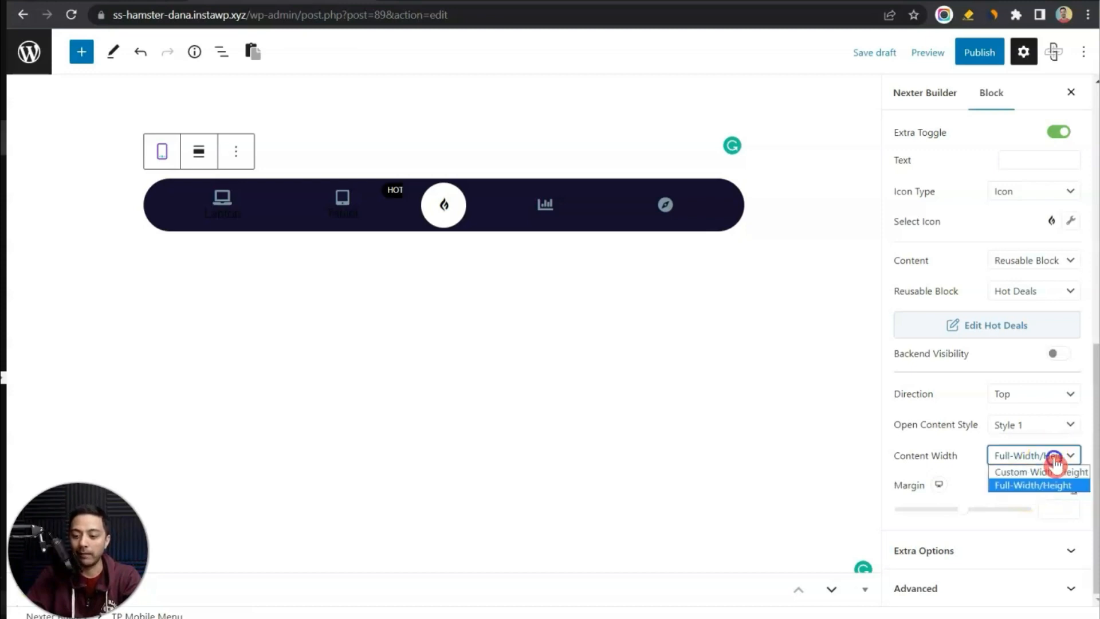
click(1055, 471)
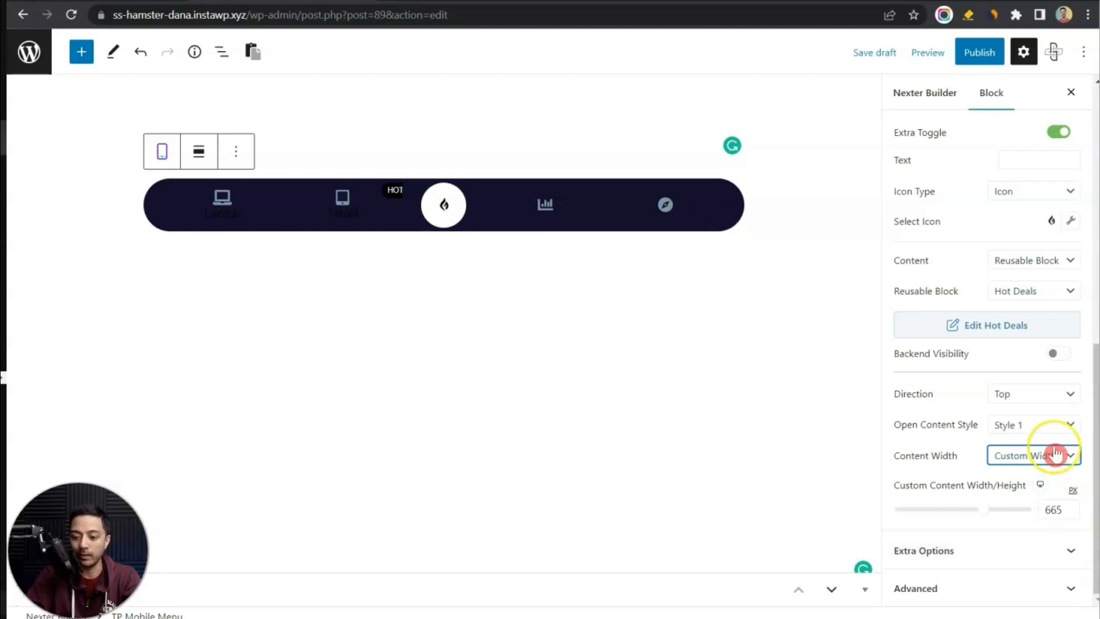
Step: Try Swiper as the mobile menu's display in the extra options and return it to Columns
click(1066, 561)
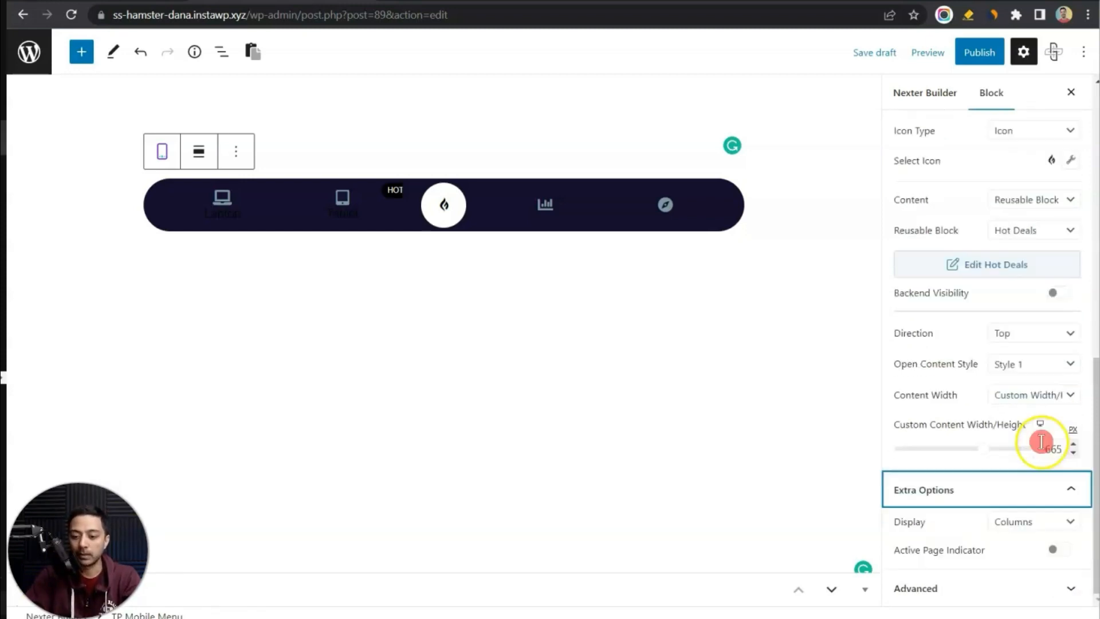
click(1052, 524)
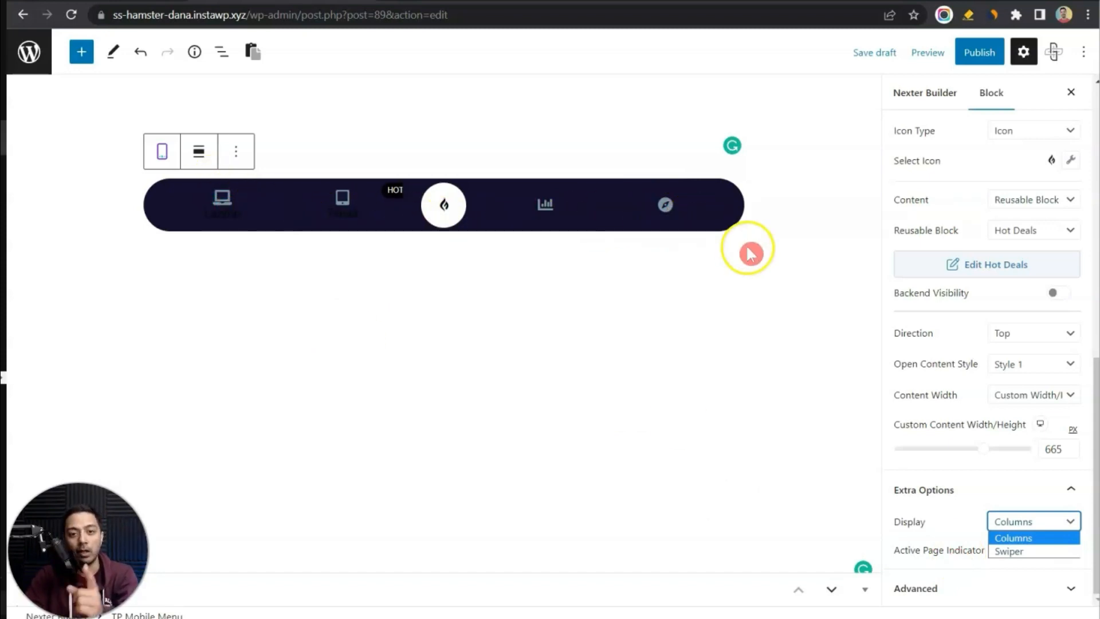
click(1007, 552)
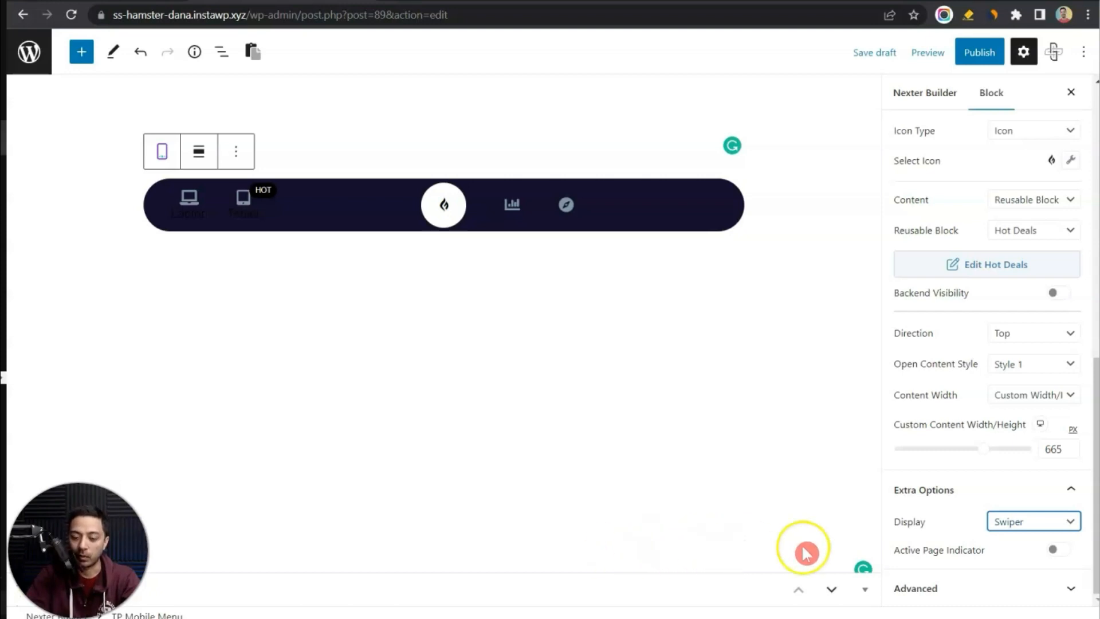
click(1048, 523)
click(1048, 539)
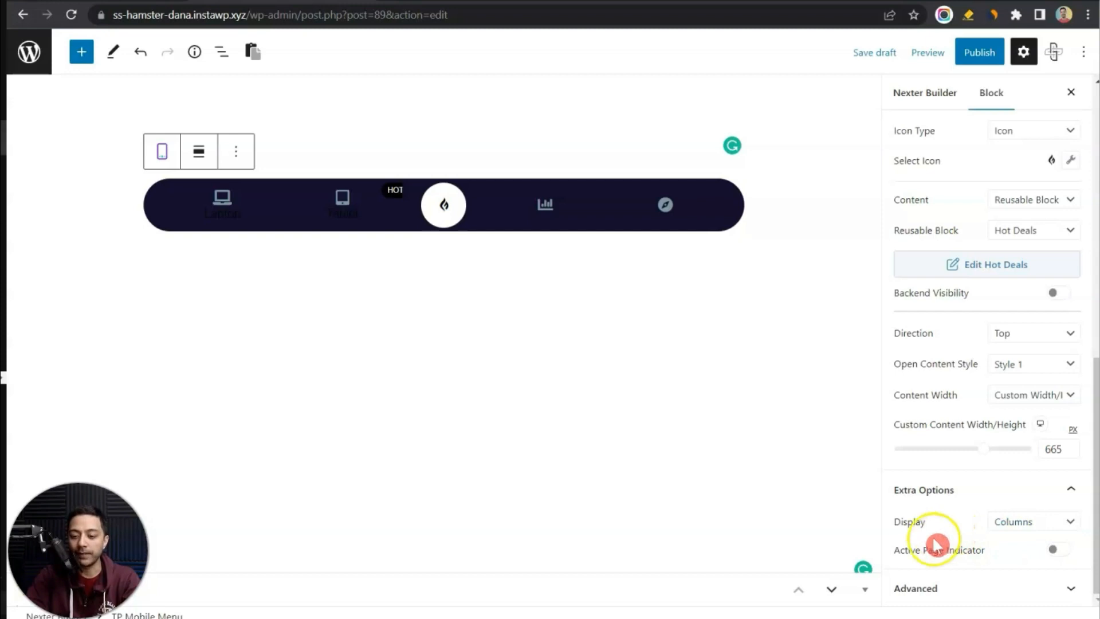
Step: Turn on the Active Page Indicator in the mobile menu's extra options
click(1054, 551)
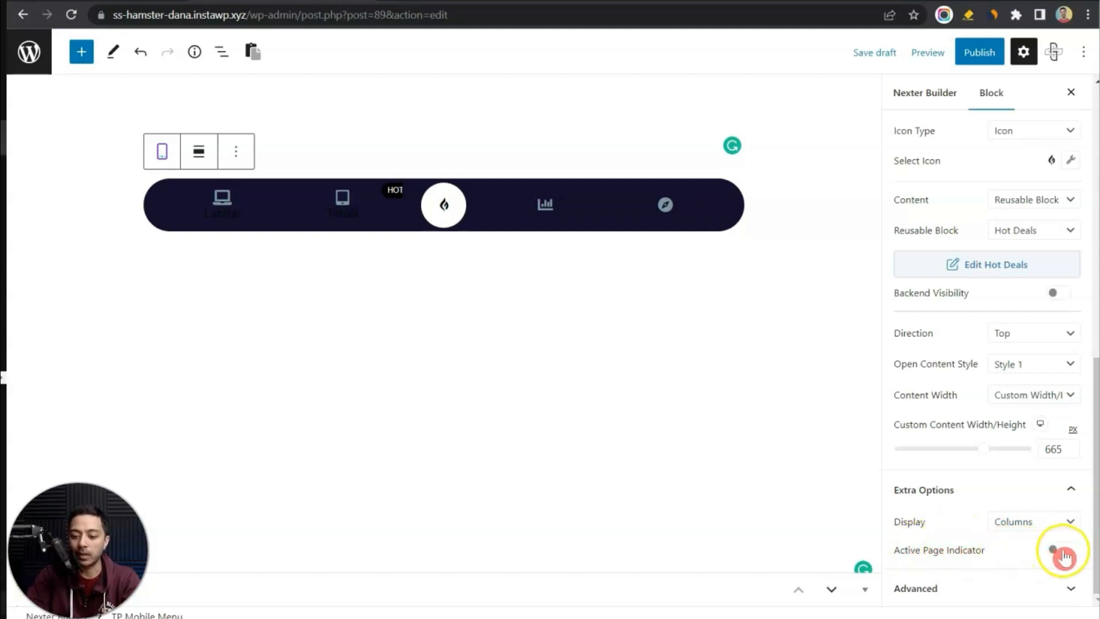
scroll(1064, 557, down, 2)
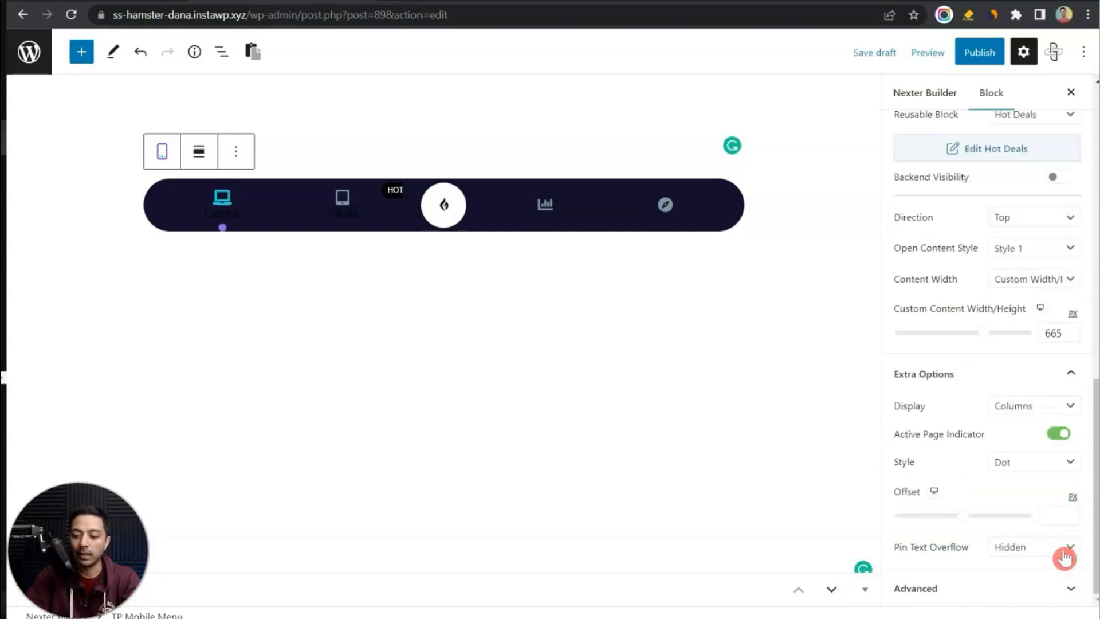
click(907, 470)
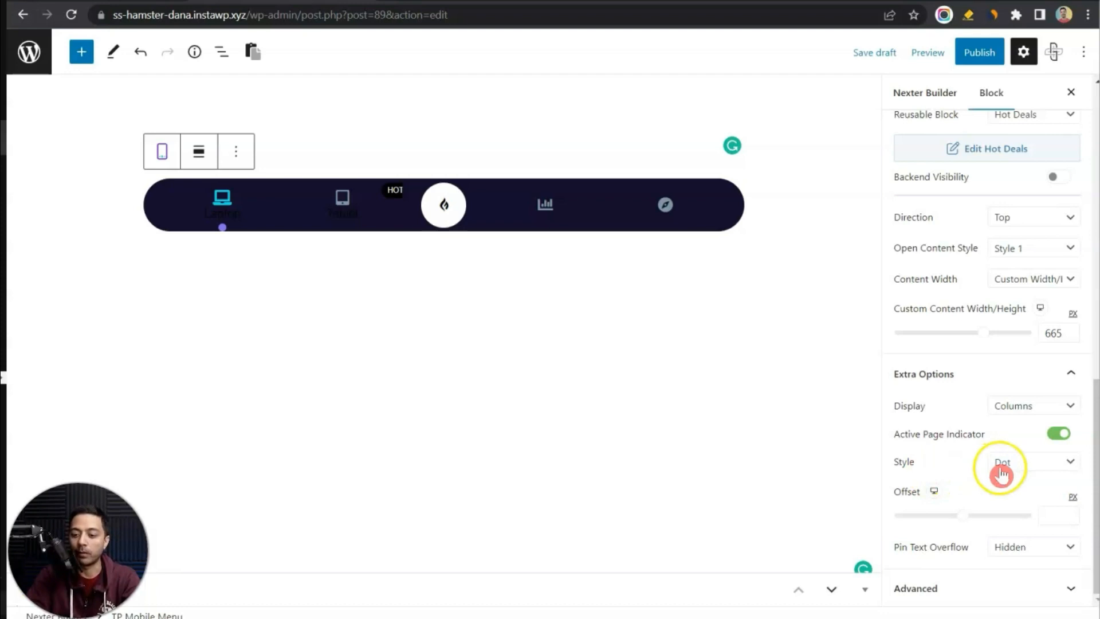
Step: Try Line as the active page indicator's style and return it to Dot
click(1026, 465)
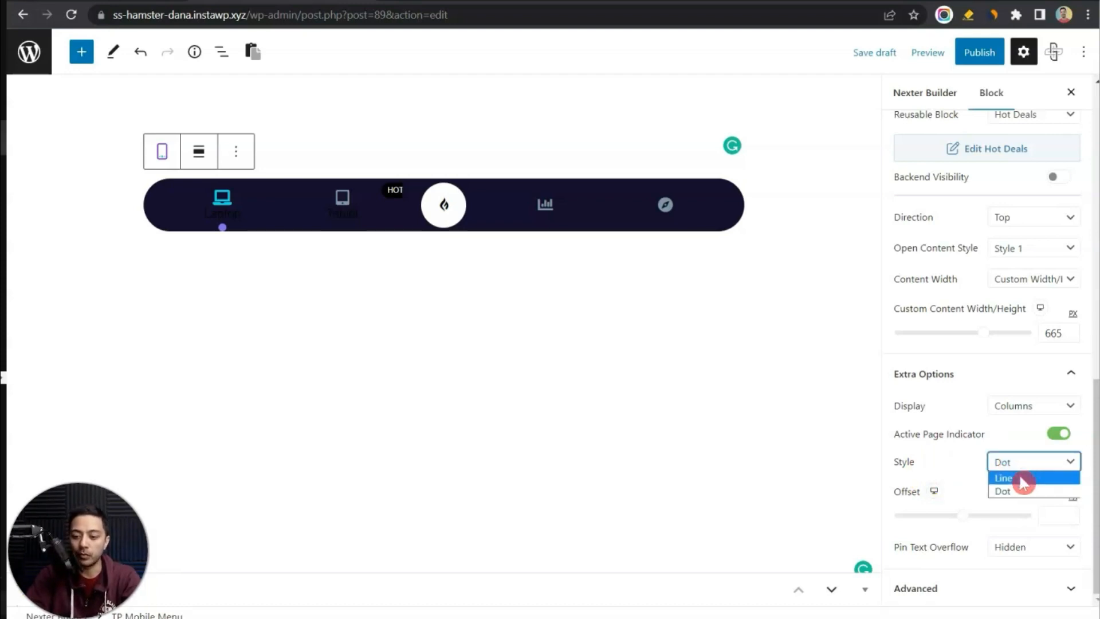
click(1023, 479)
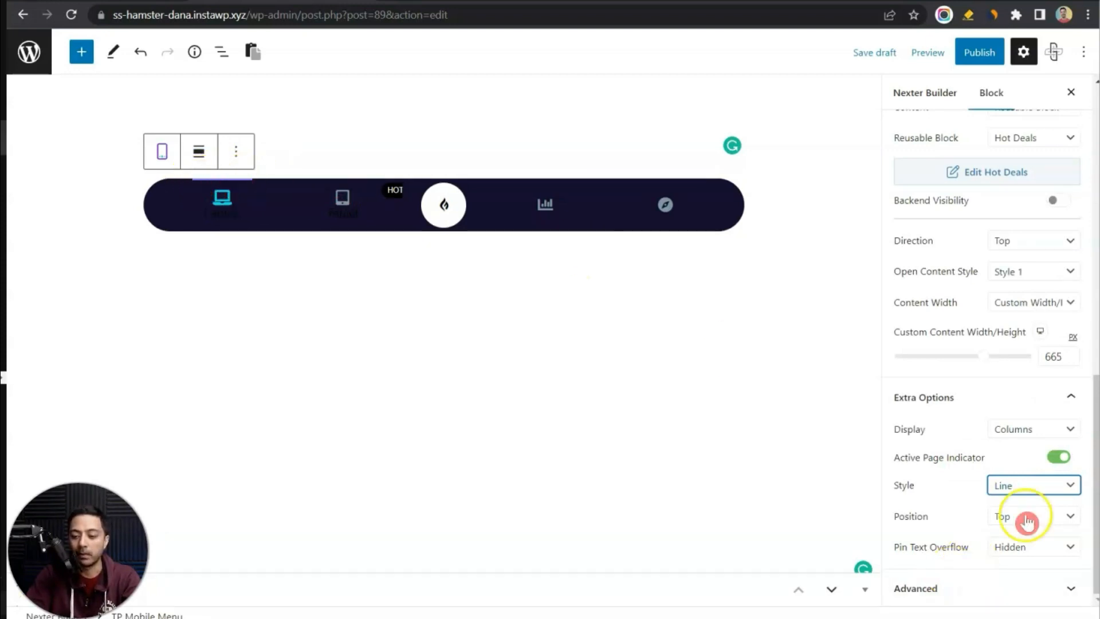
click(1057, 486)
click(1033, 514)
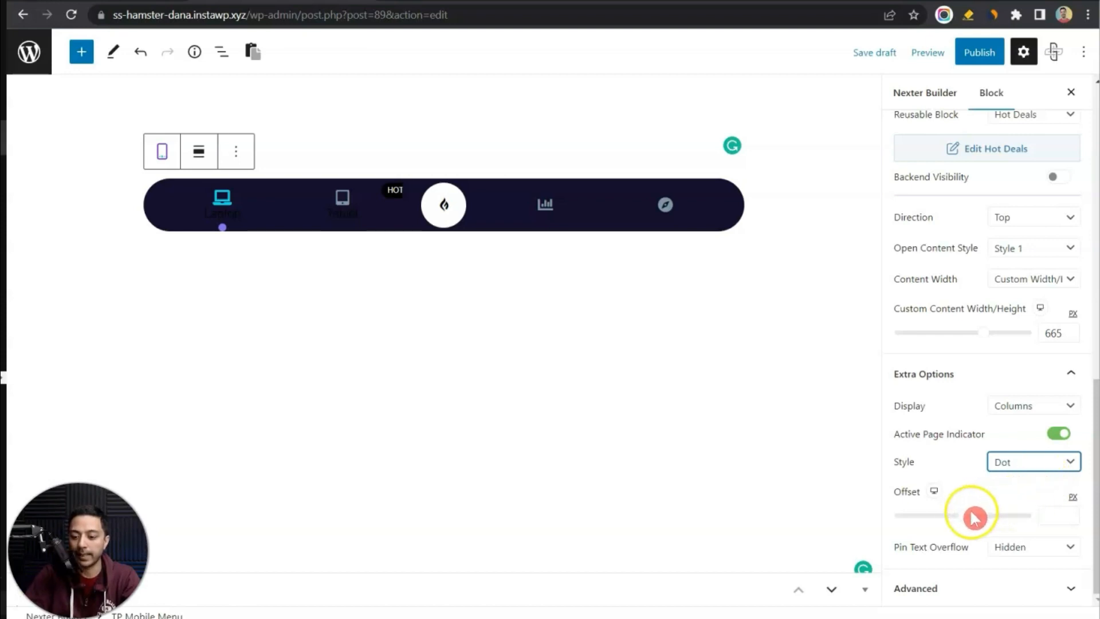
Step: Set the dot indicator's offset to 10 px and check Pin Text Overflow, keeping Hidden
drag(966, 525, 973, 515)
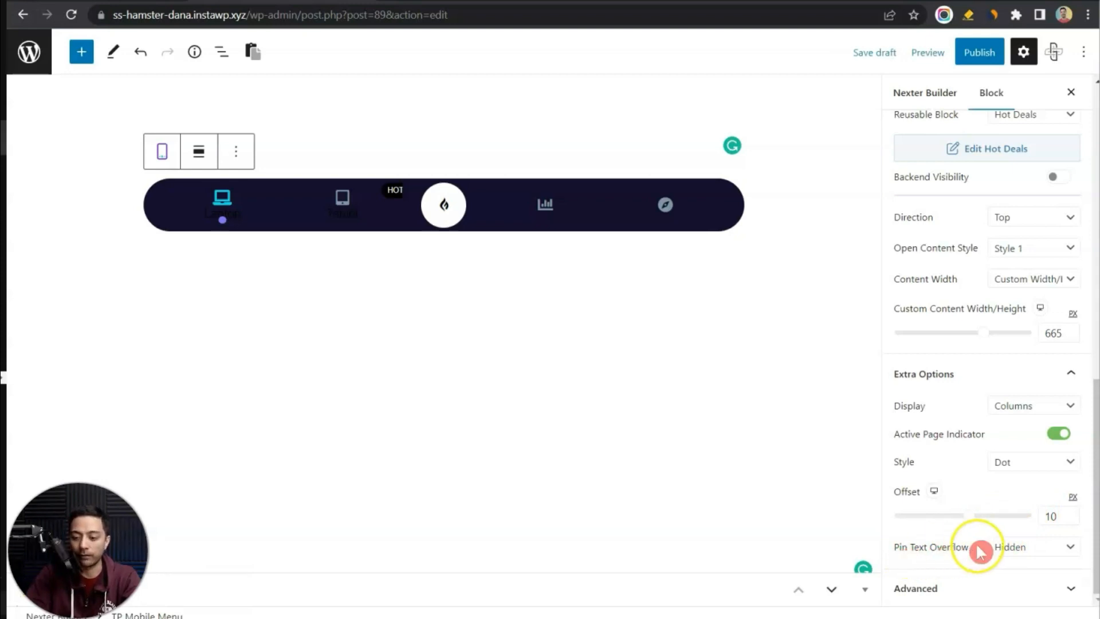
click(1040, 547)
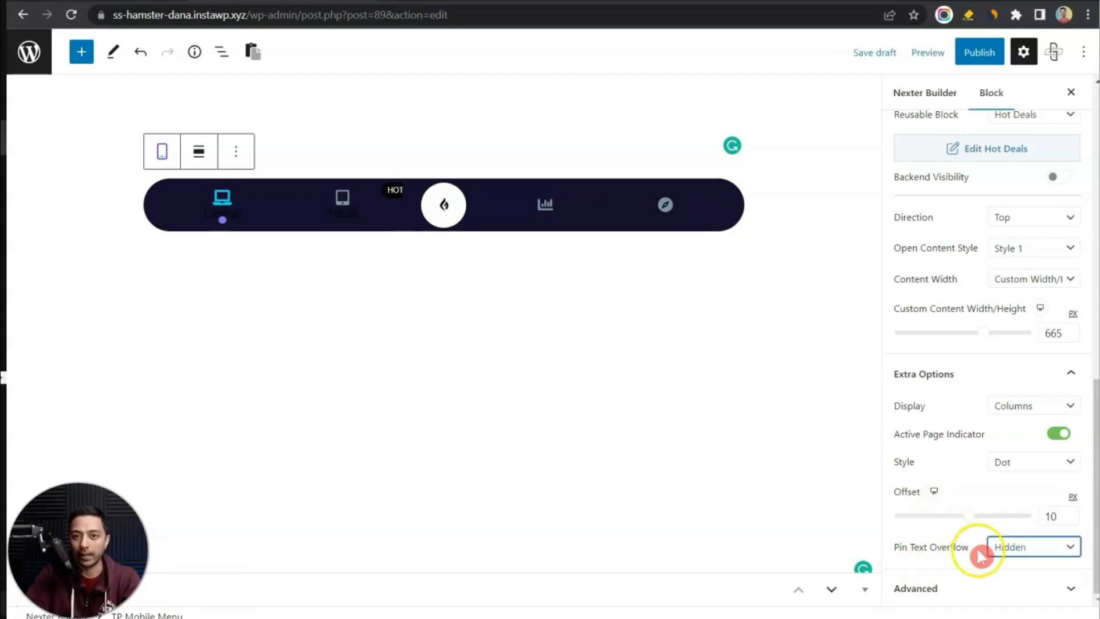
Step: Try larger and smaller menu icon sizes, such as 26 and 19 px, in the style settings and return to 20 px
scroll(1031, 561, up, 10)
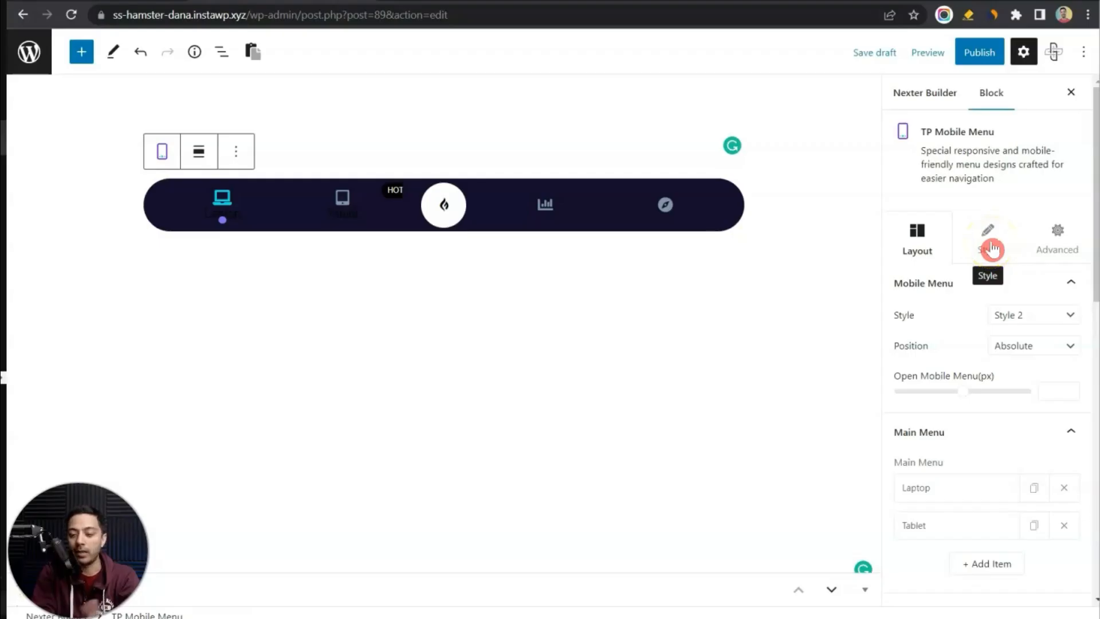
click(992, 239)
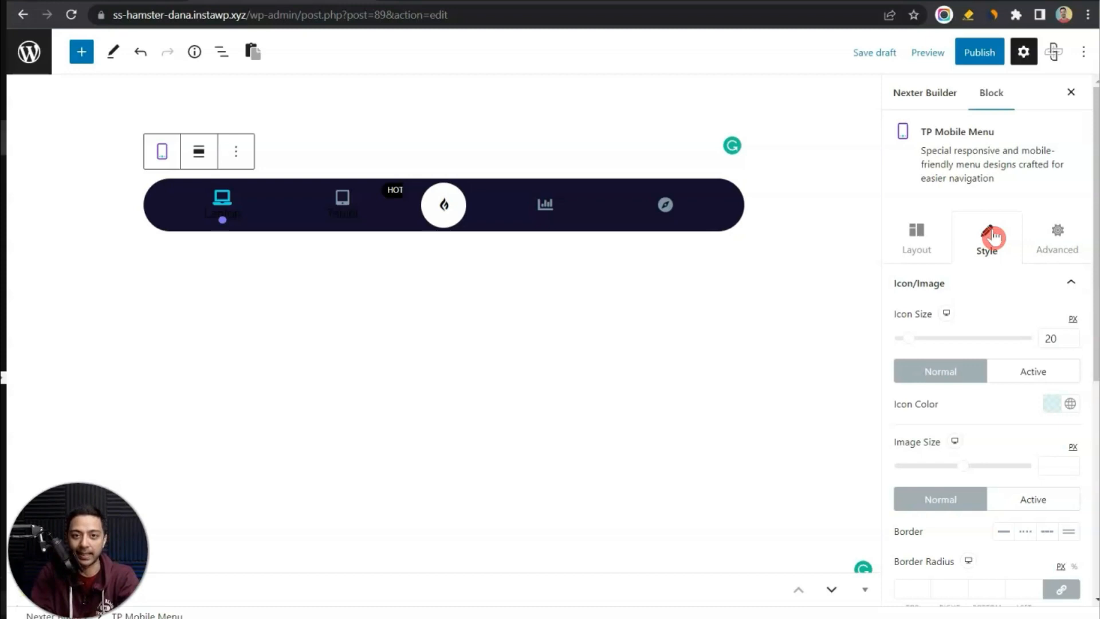
click(943, 379)
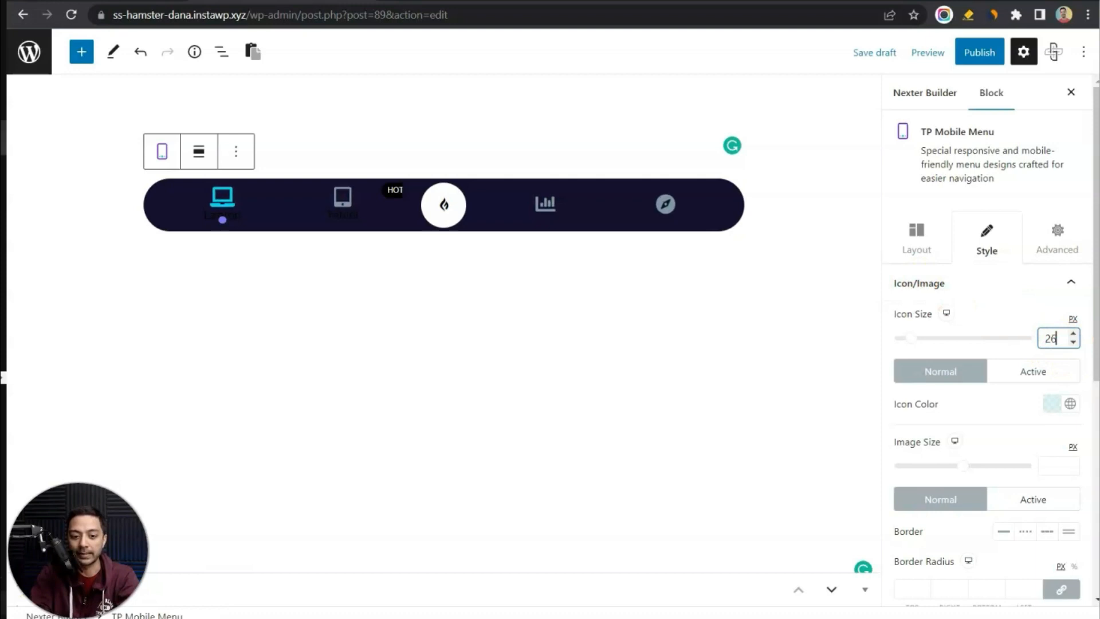
key(Down)
key(Down)
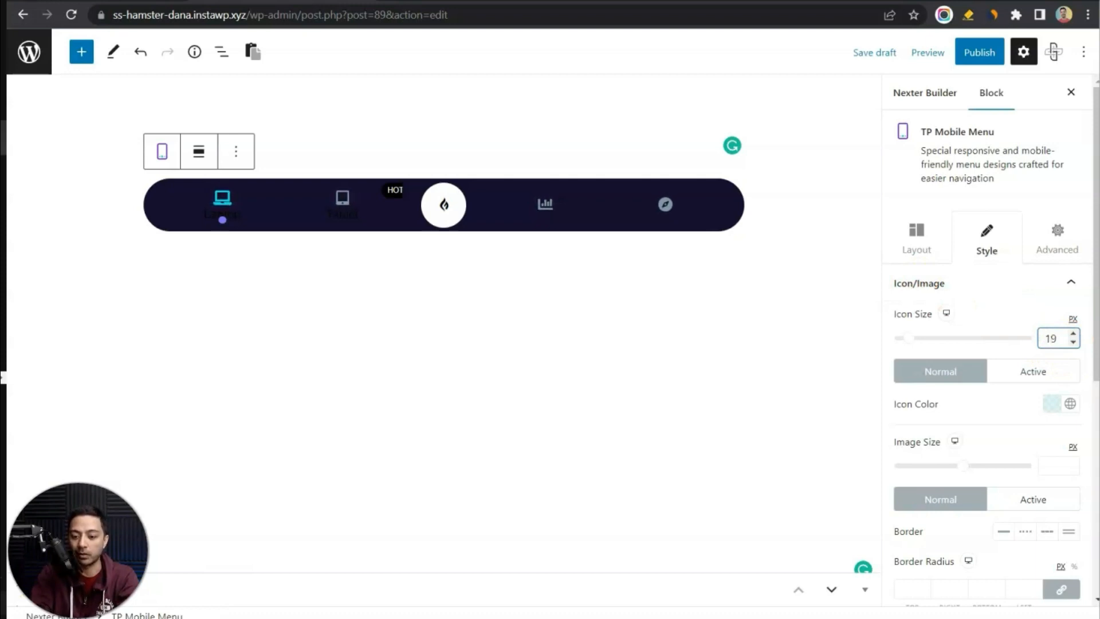
key(Up)
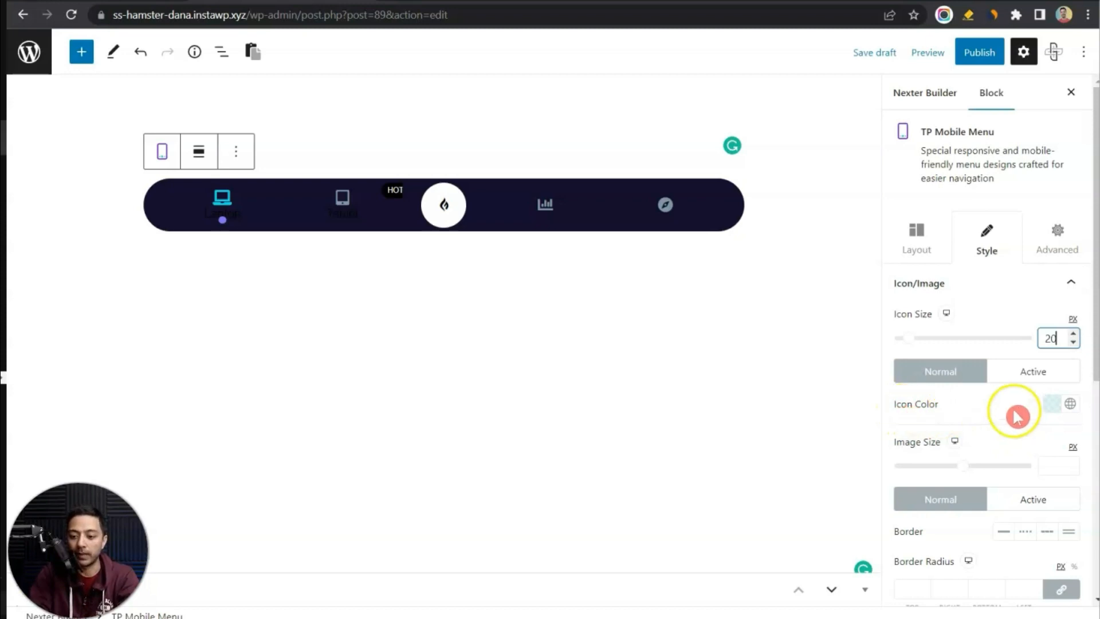
Step: Change the normal-state Icon Color of the menu icons to a semi-transparent yellow
click(1052, 405)
click(917, 262)
click(979, 484)
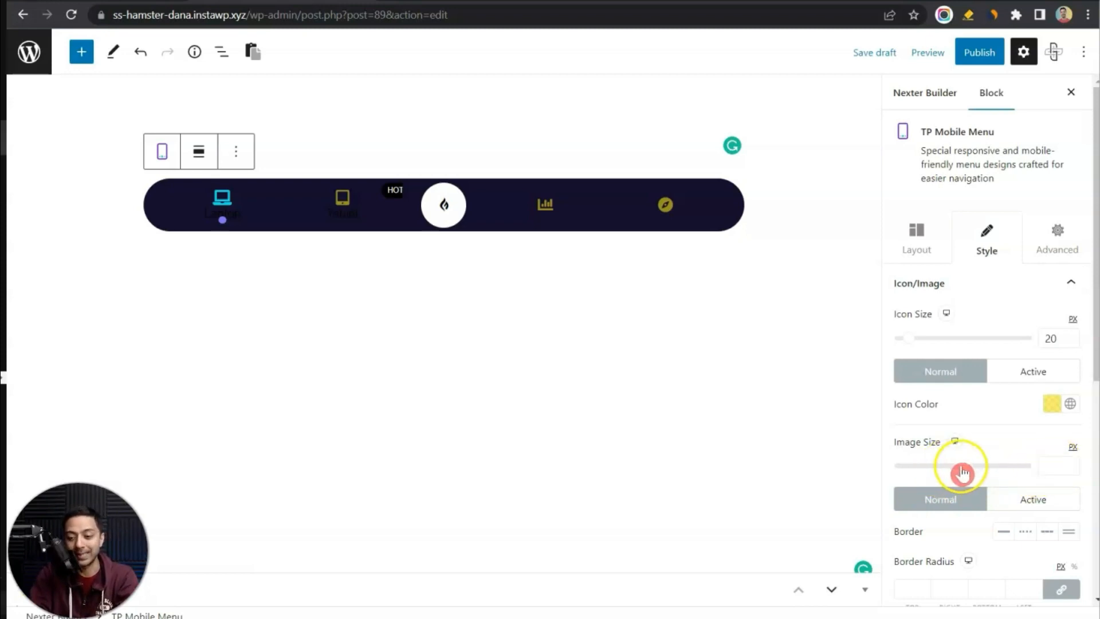
Step: Style the Extra Toggle icon with a 30 px size and a red colour
scroll(1046, 467, down, 3)
scroll(1045, 467, down, 2)
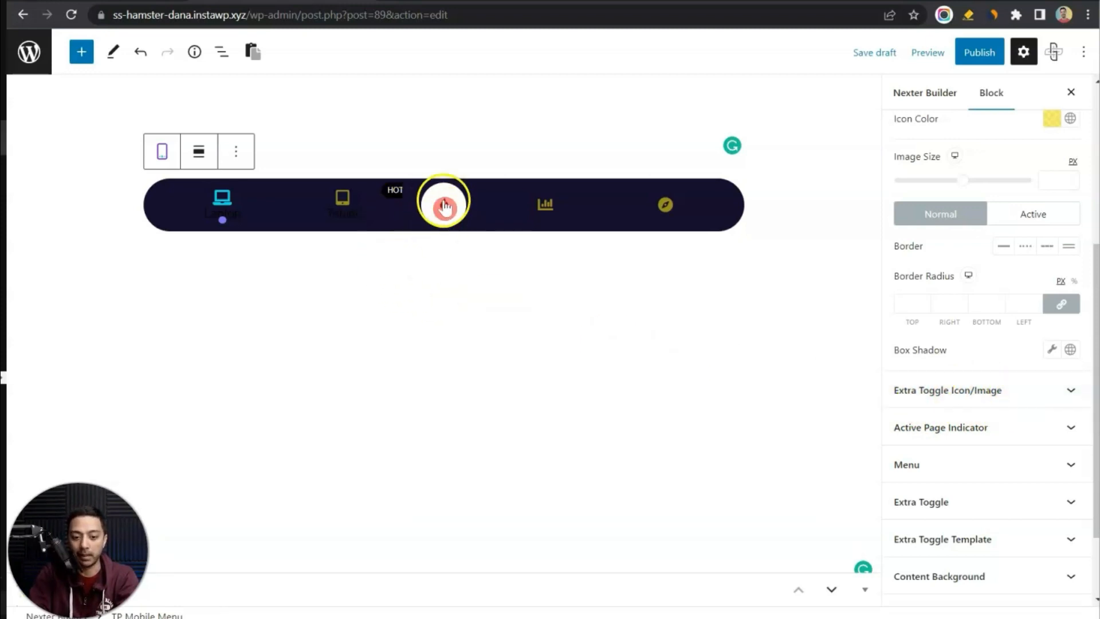
click(1059, 390)
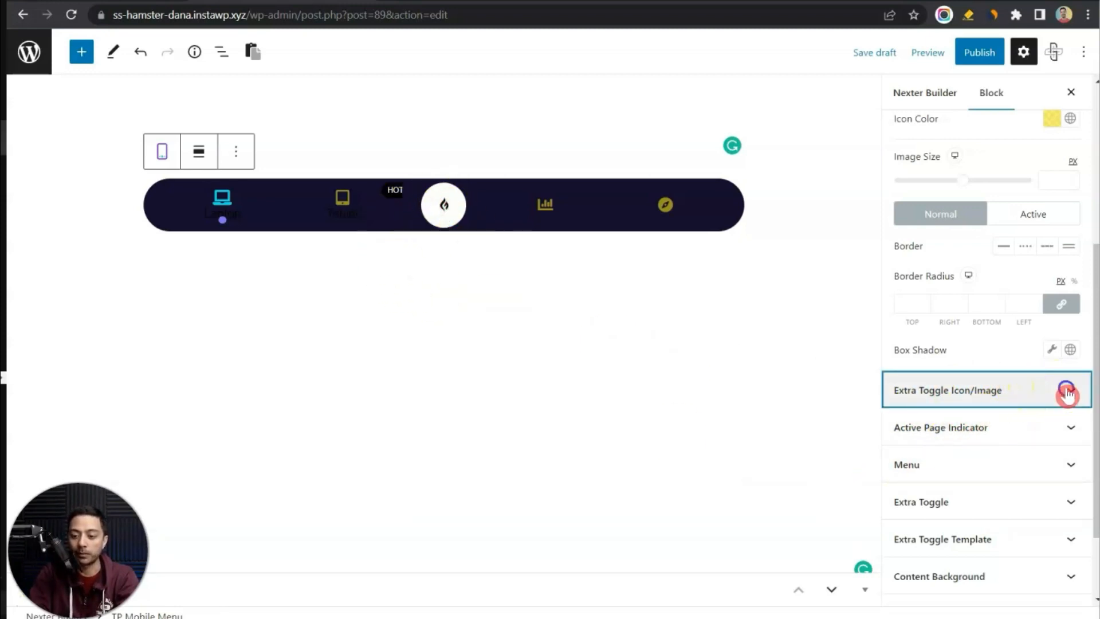
click(1054, 446)
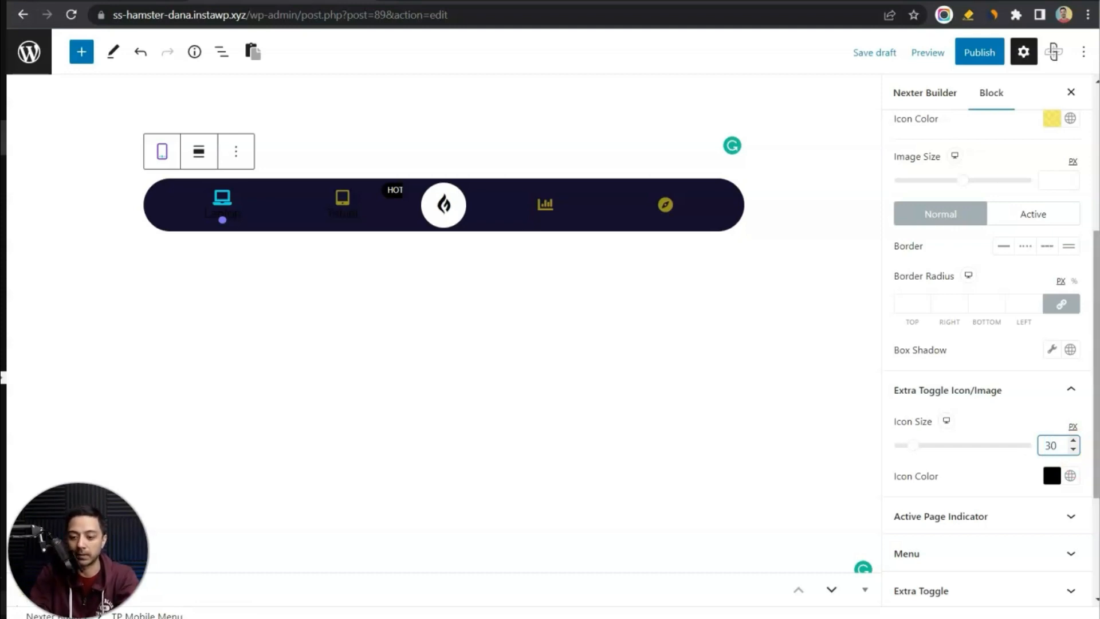
click(1021, 496)
click(1058, 481)
drag(1020, 299, 1040, 182)
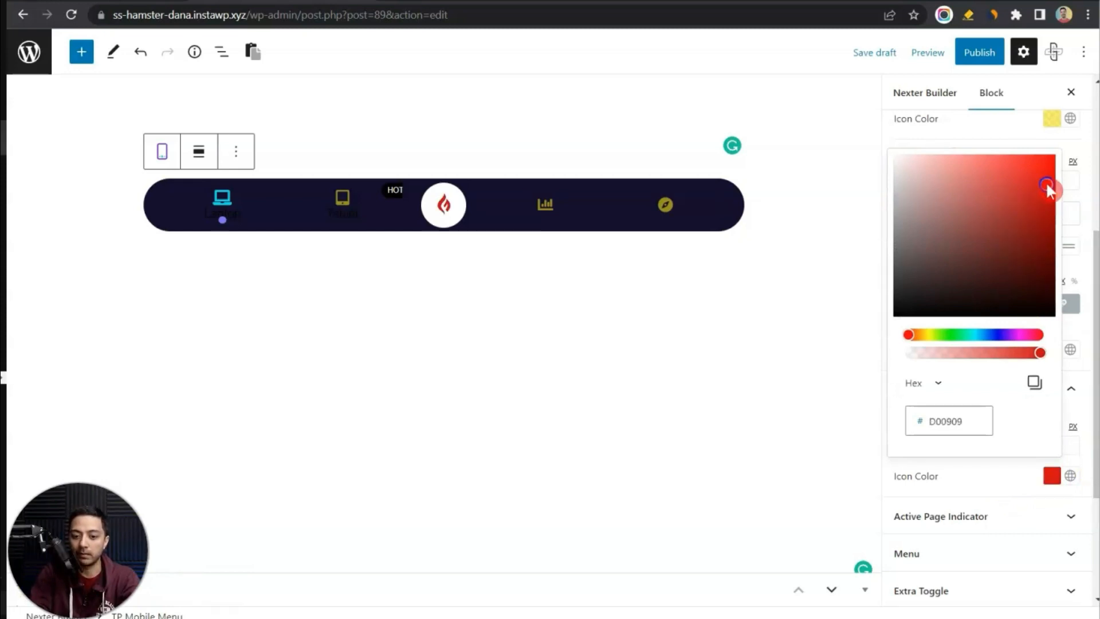
click(983, 488)
Step: Change the active page indicator's colour to light orange, leaving its size empty
scroll(953, 442, down, 2)
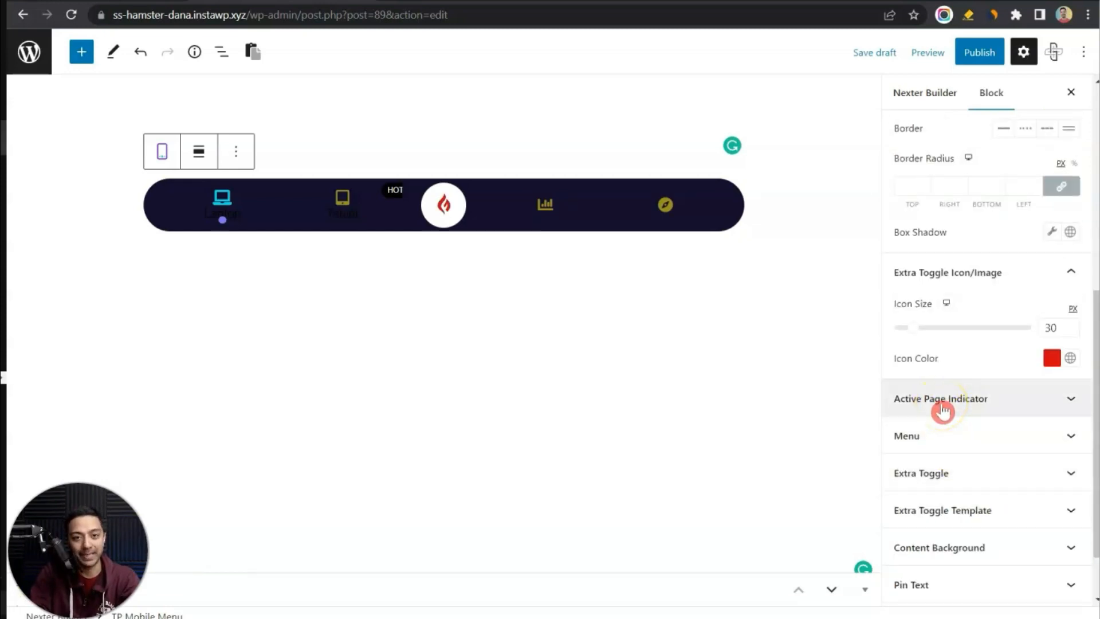
click(1071, 399)
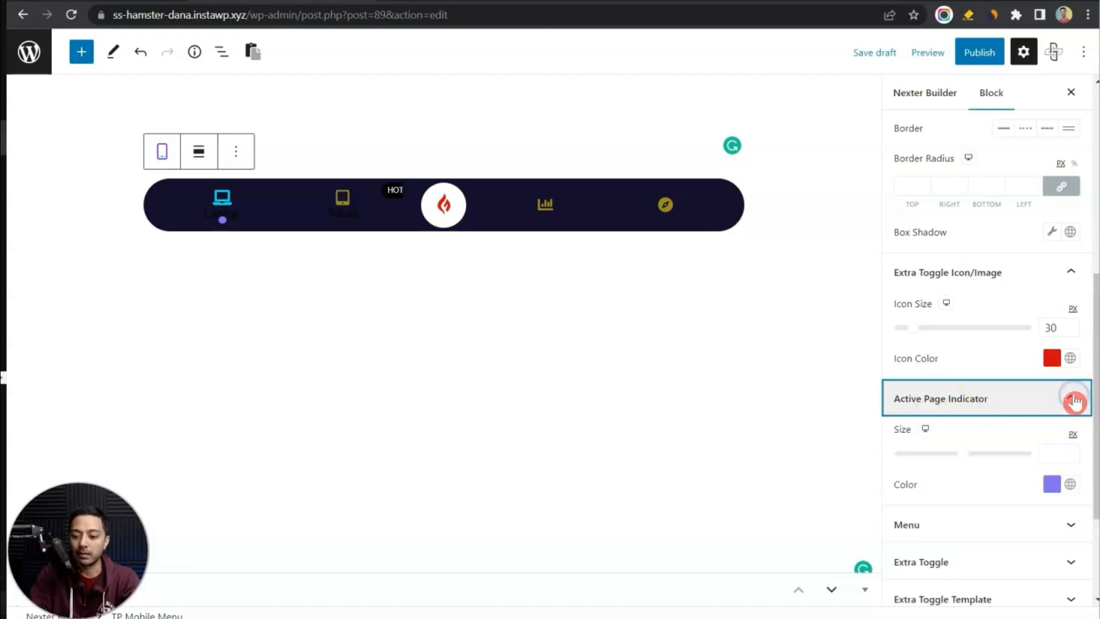
click(1056, 454)
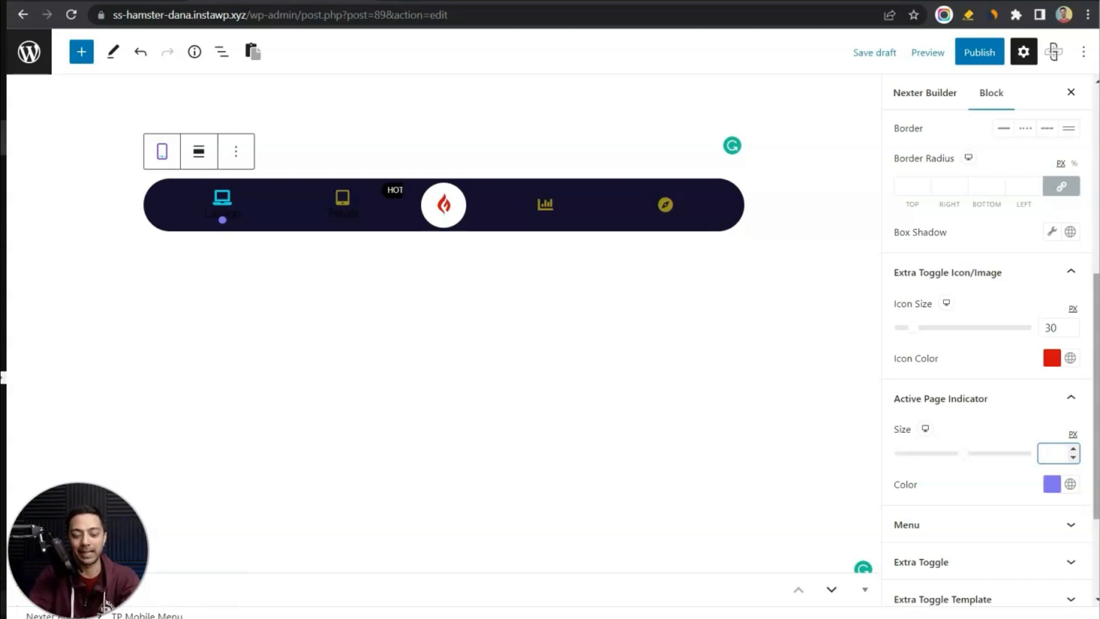
click(1052, 485)
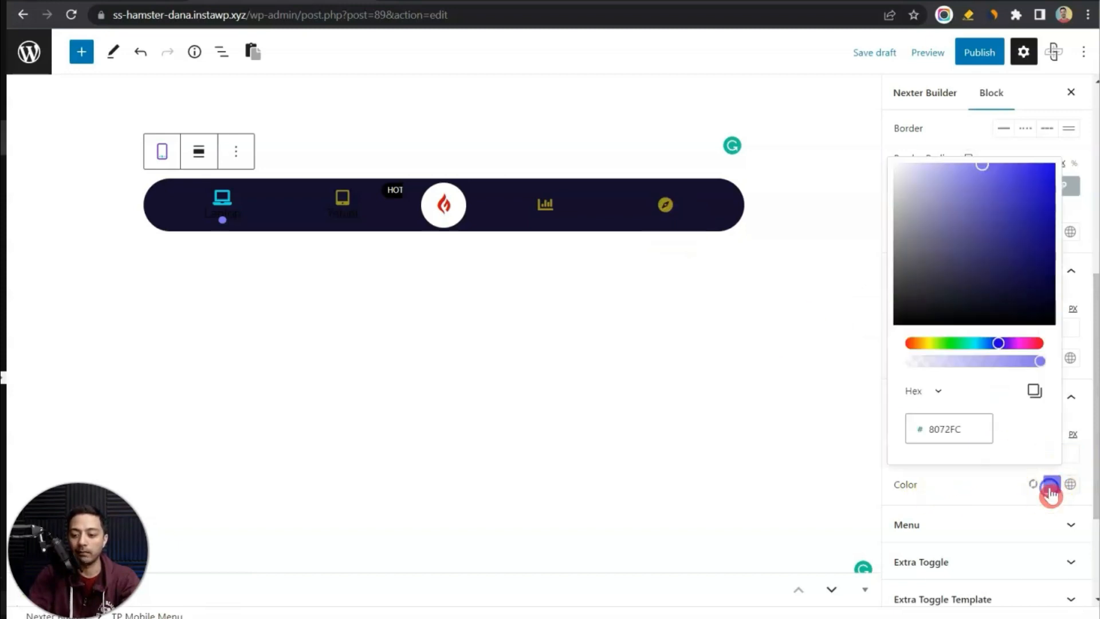
drag(1002, 343, 920, 403)
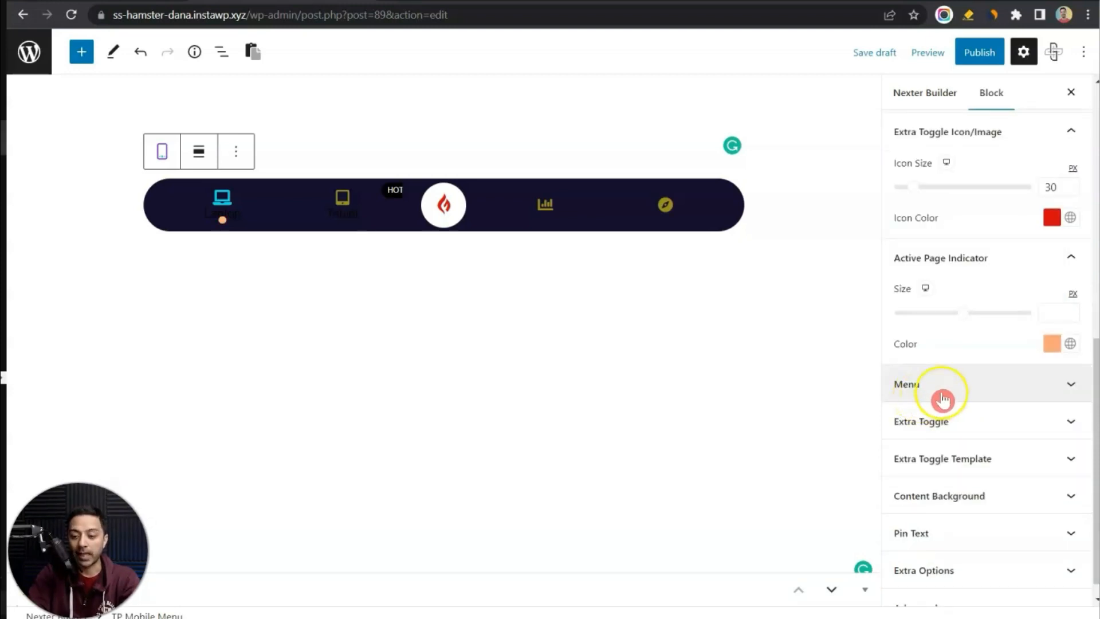
Step: Try 10 px padding on all sides of the menu and clear it again
click(1072, 385)
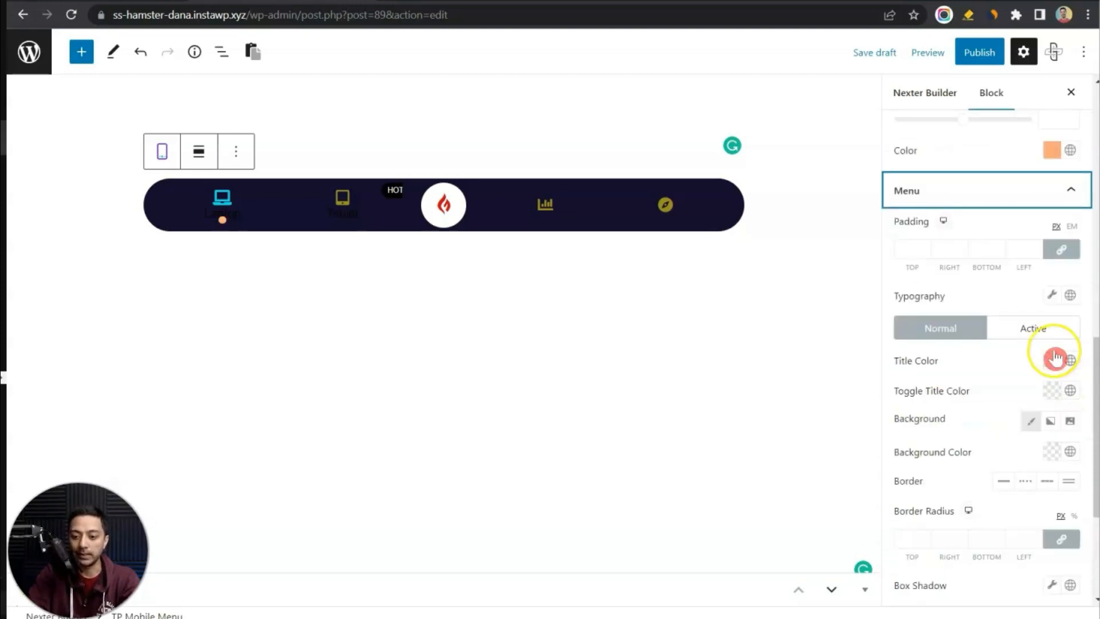
click(906, 253)
text(10)
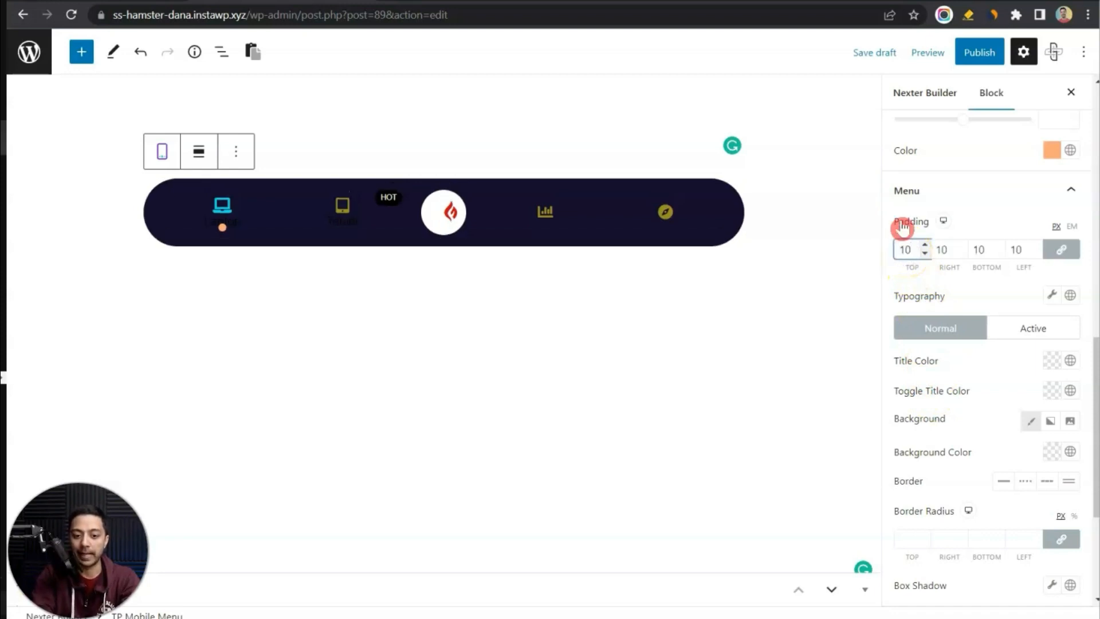
key(BackSpace)
key(BackSpace)
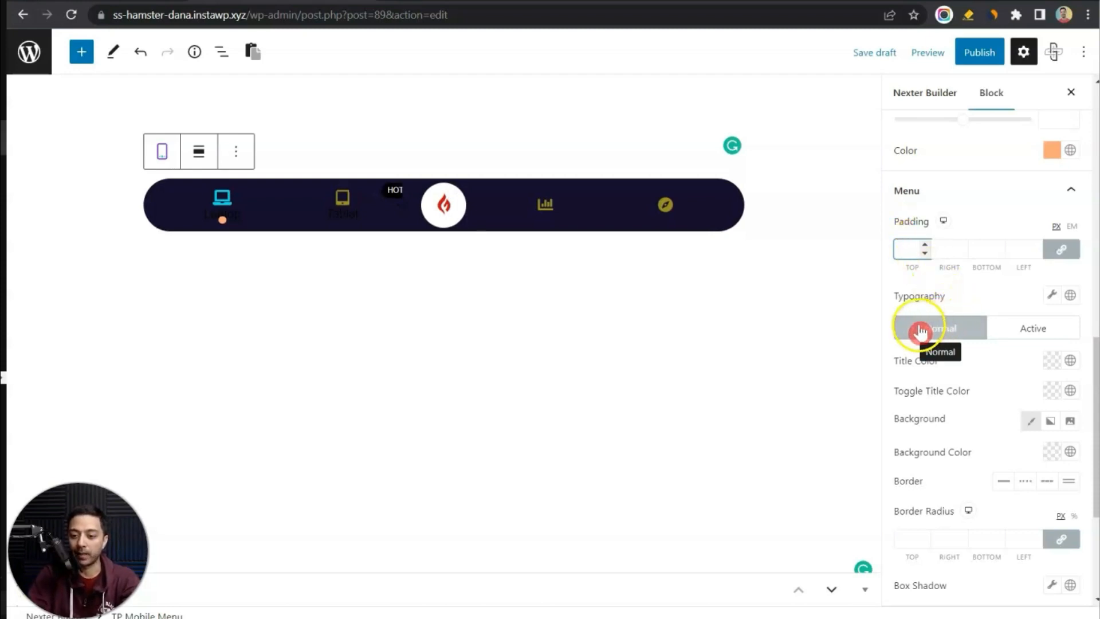
Step: Check the menu's typography options and set its normal-state Title Color to light grey
click(1053, 297)
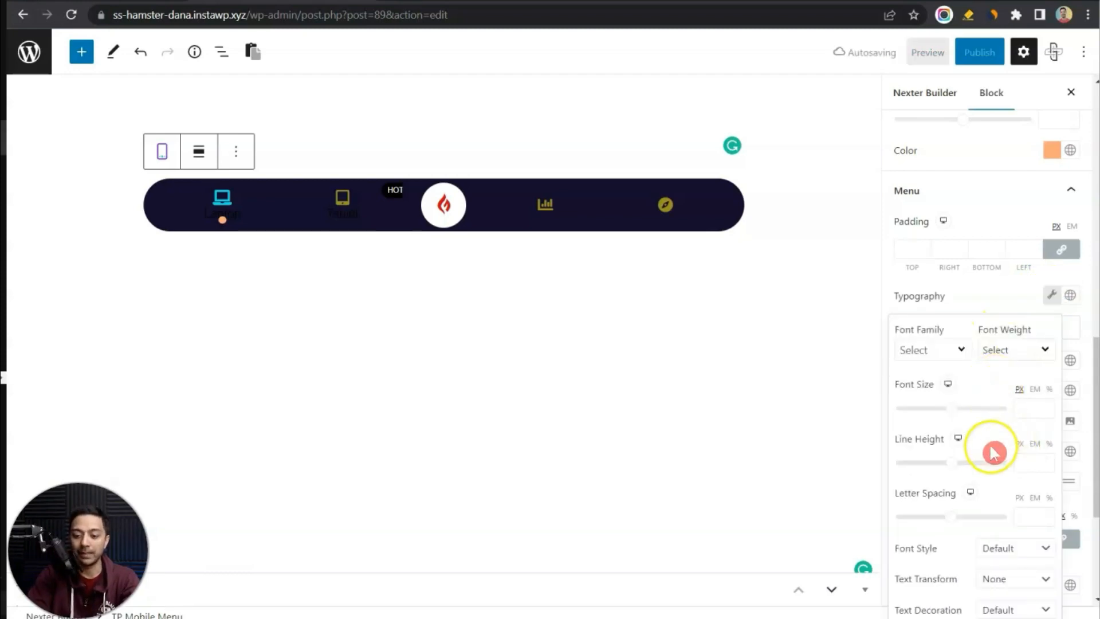
click(983, 300)
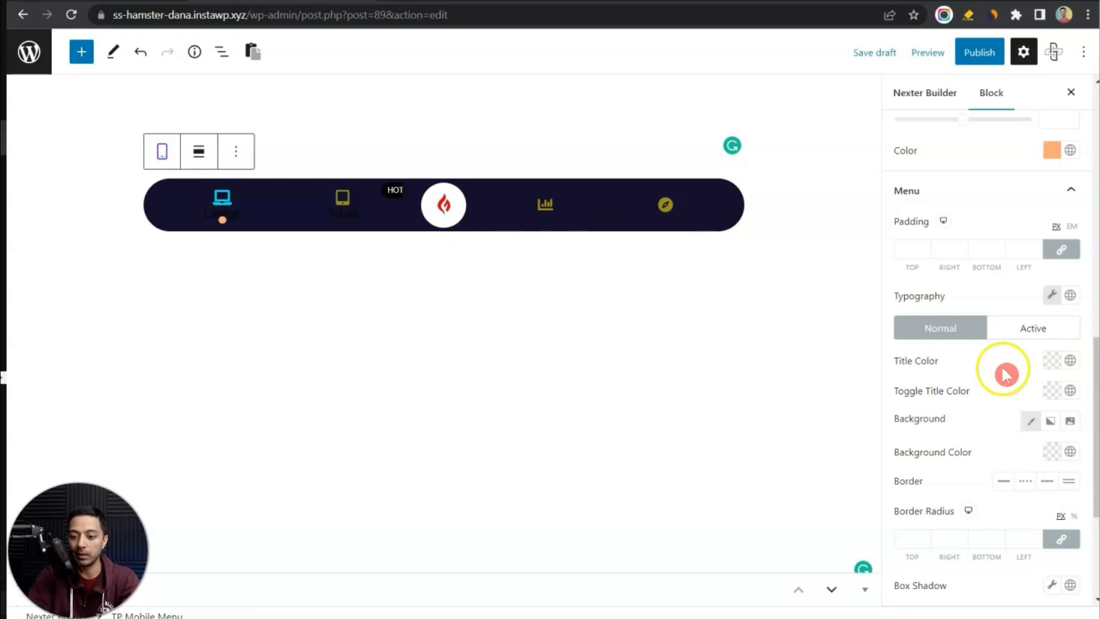
click(1048, 370)
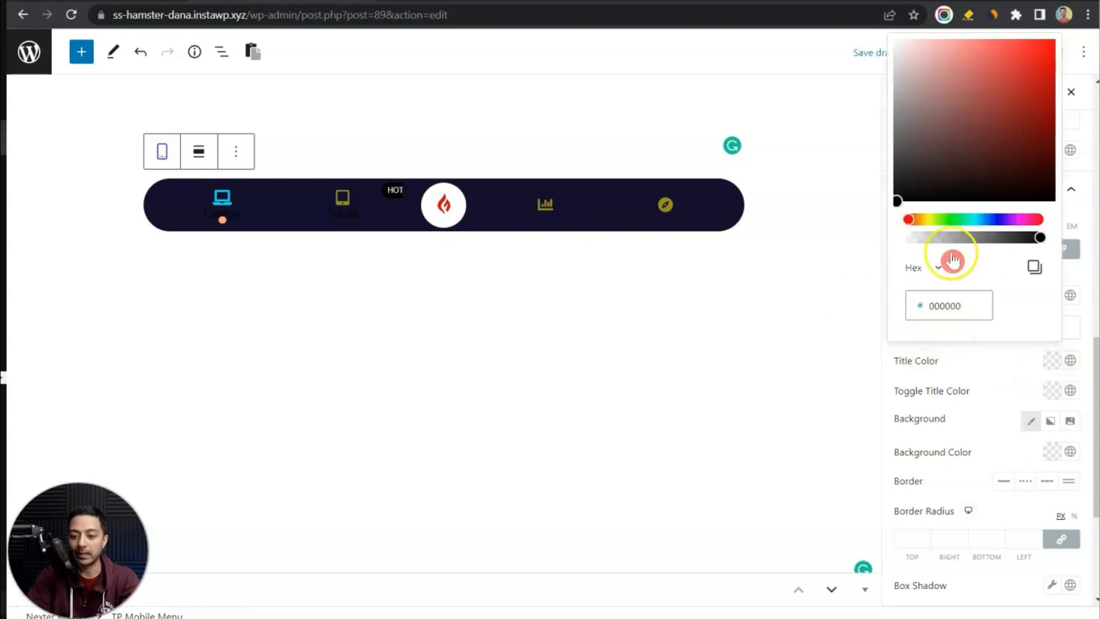
click(908, 89)
drag(906, 89, 874, 82)
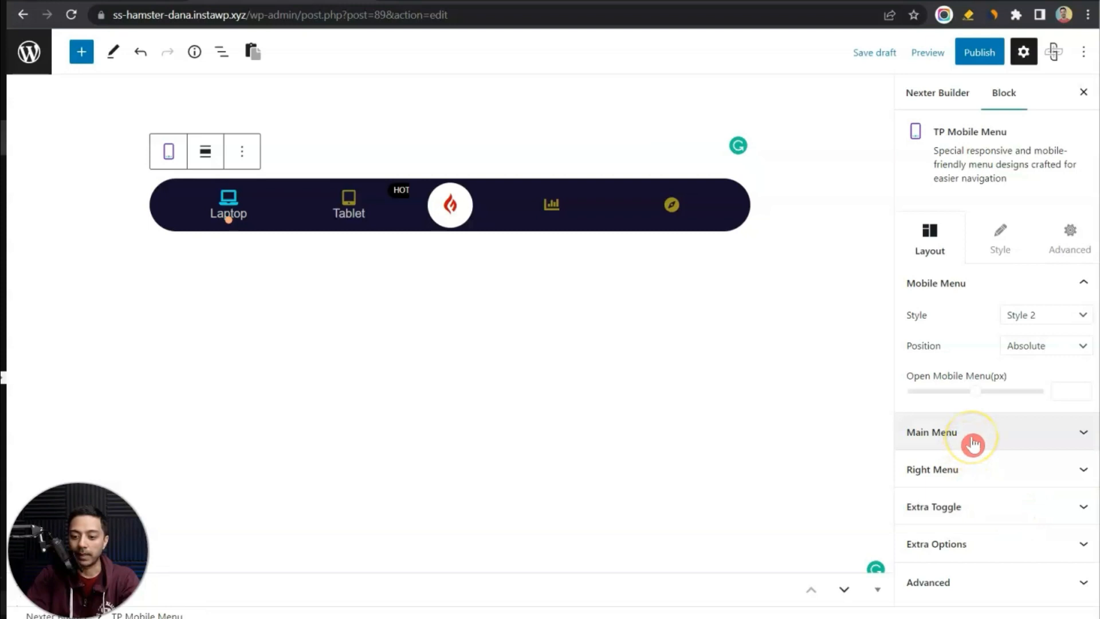
Step: Review the Laptop item's text, icon and link settings in the Main Menu and return to the style settings
click(972, 444)
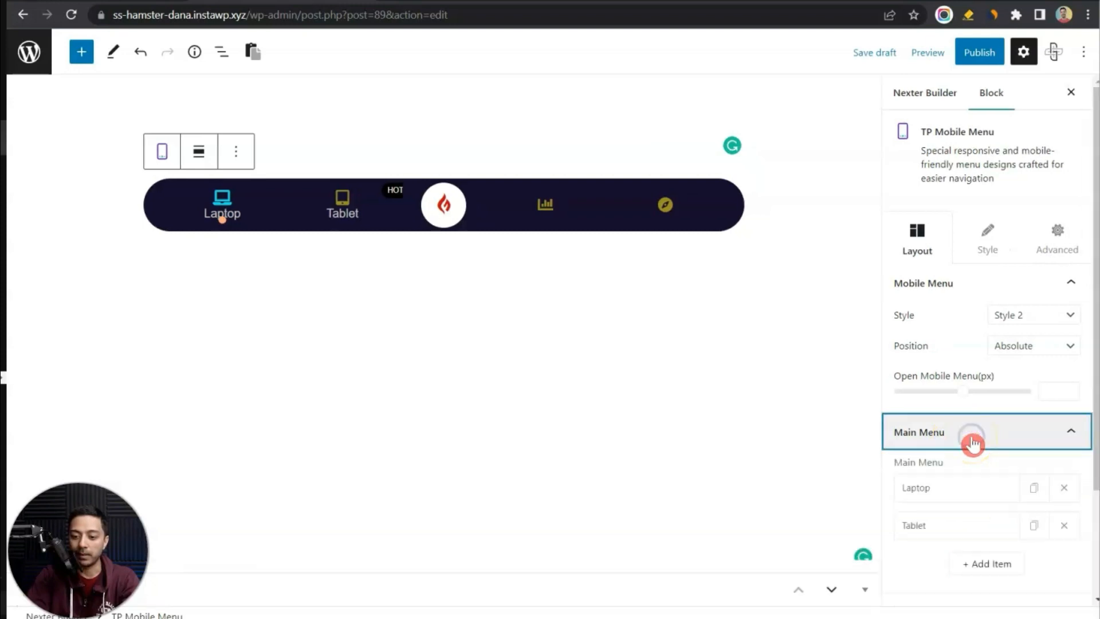
click(922, 502)
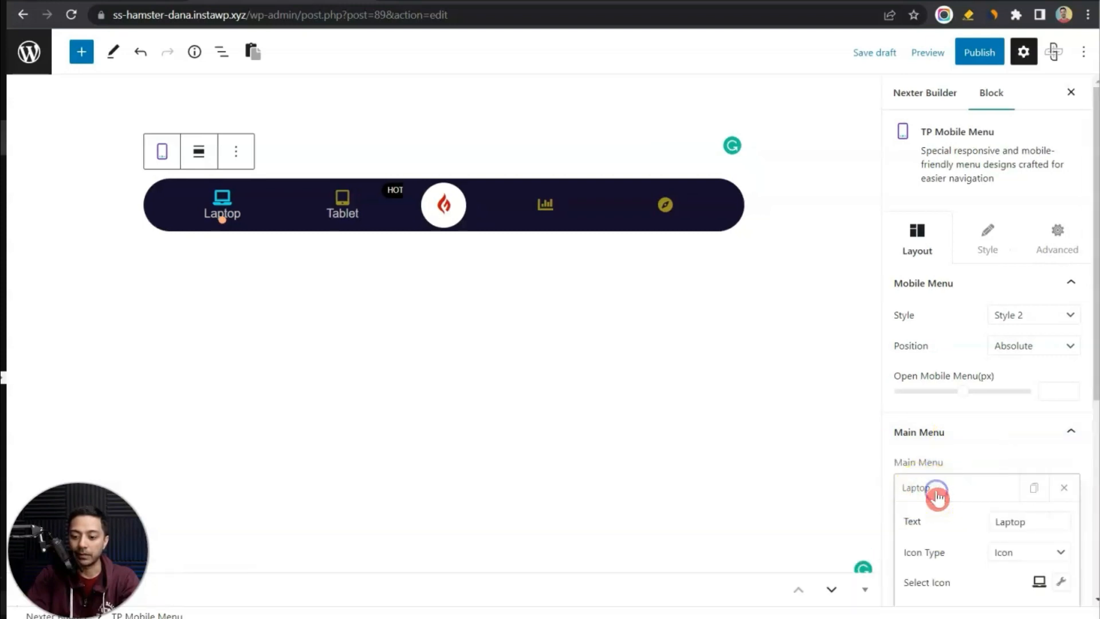
scroll(1032, 525, down, 3)
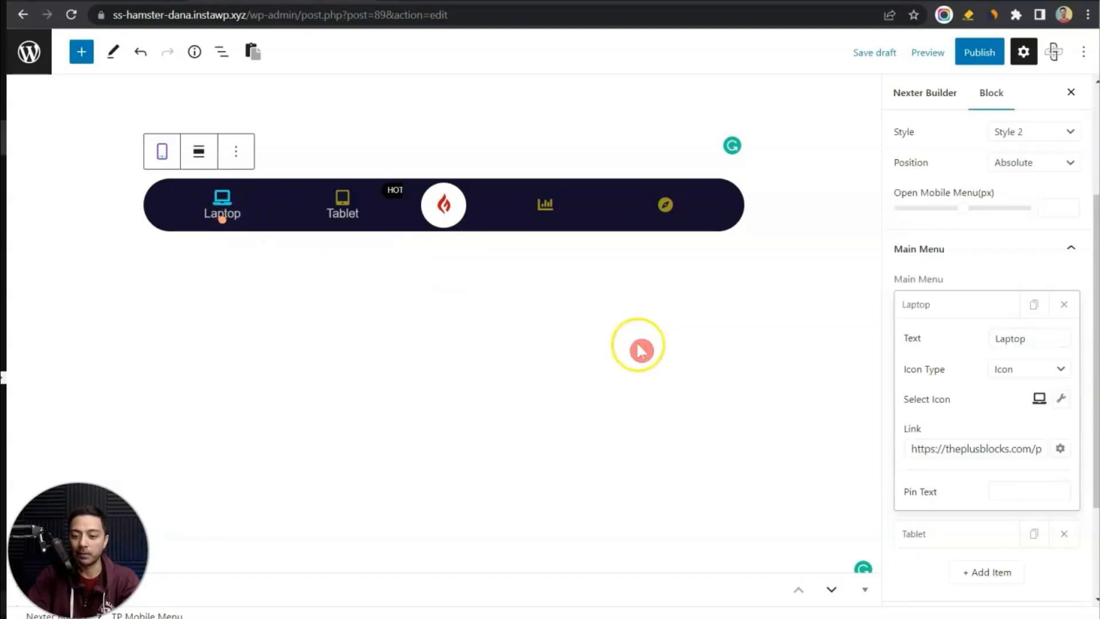
click(933, 314)
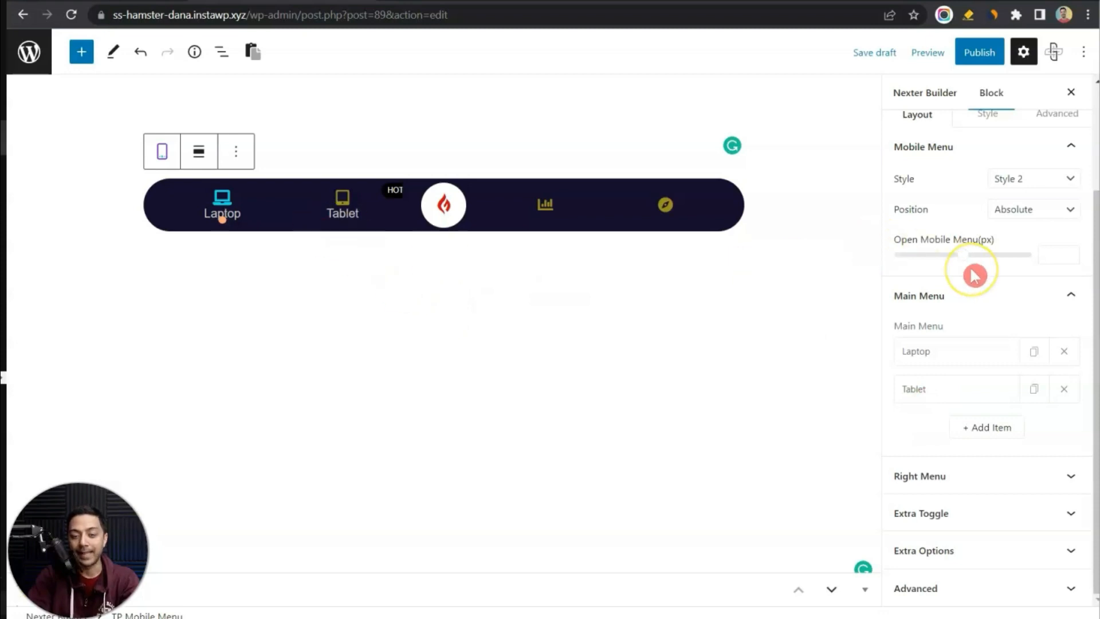
scroll(975, 274, up, 3)
click(986, 238)
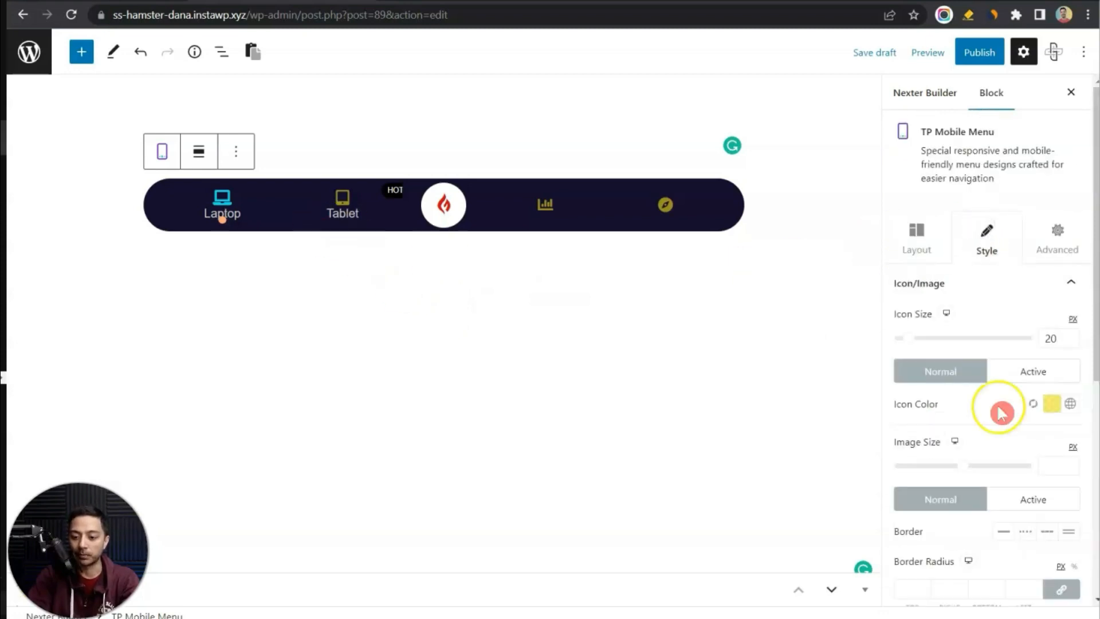
Step: Set the font size in the menu's typography options to 10 px
scroll(1001, 413, down, 6)
click(1013, 361)
click(1052, 299)
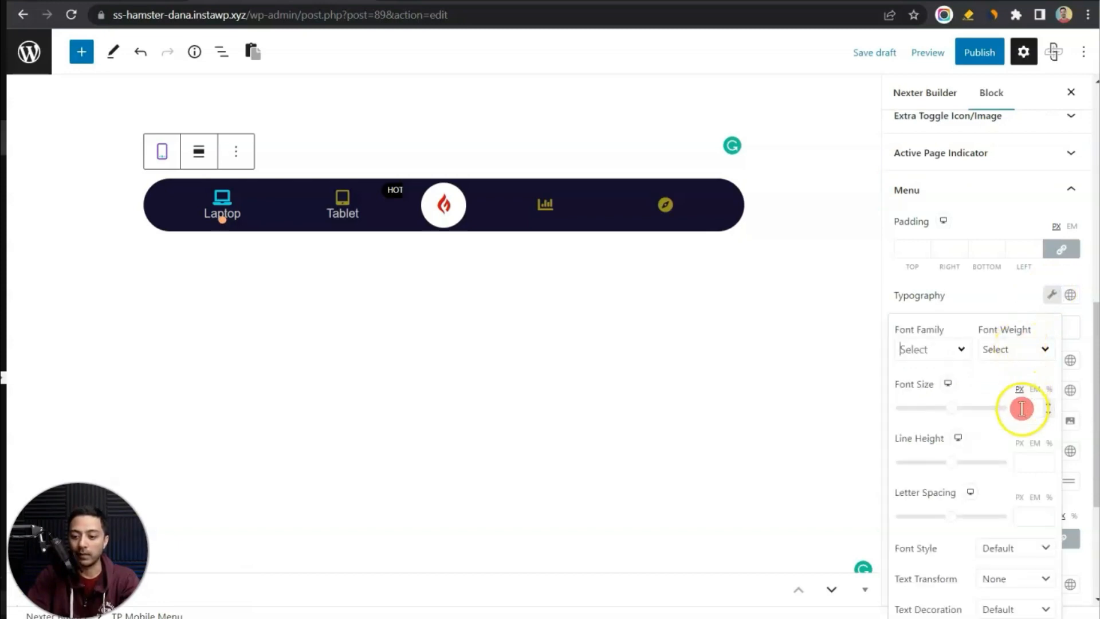
click(1022, 409)
text(10)
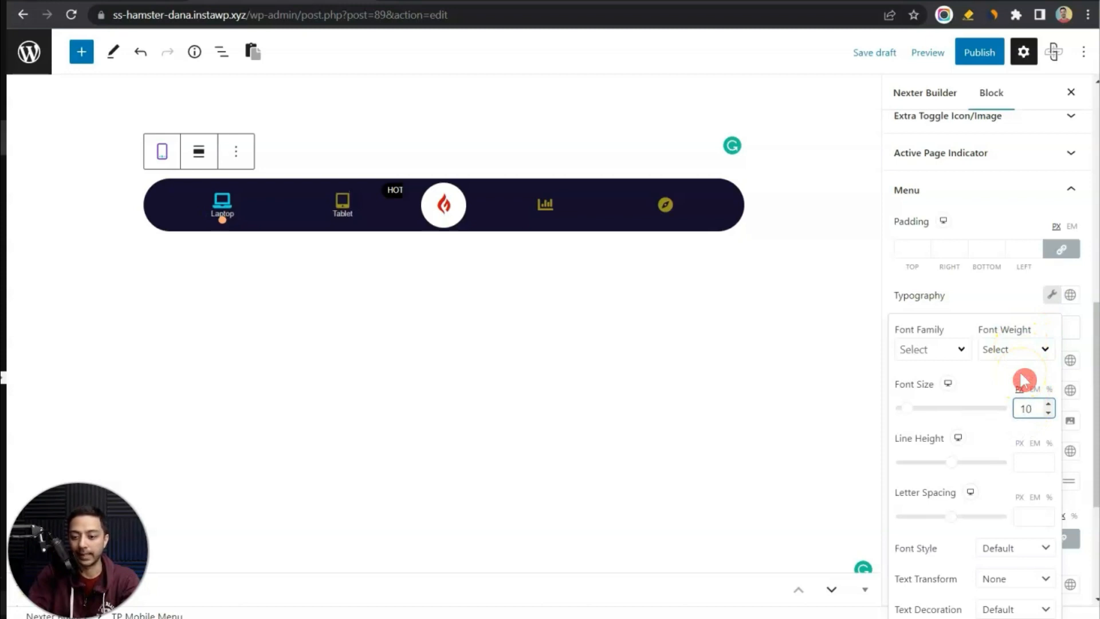
click(1025, 381)
Step: Darken the menu's normal-state Title Color to a dark grey (#6A6161)
click(1052, 362)
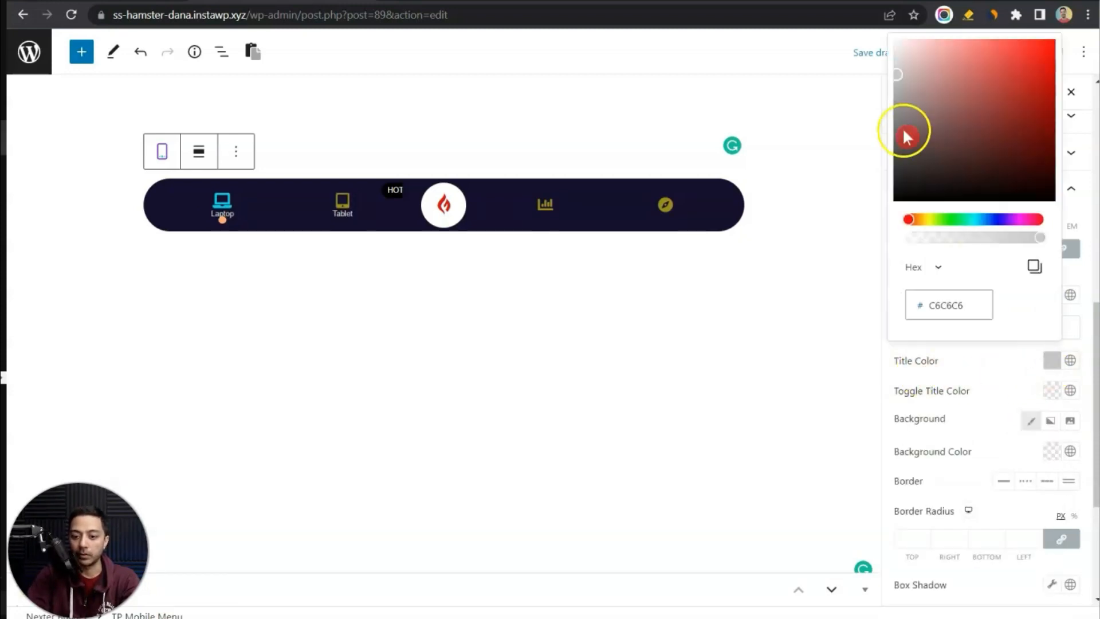
drag(897, 82, 910, 133)
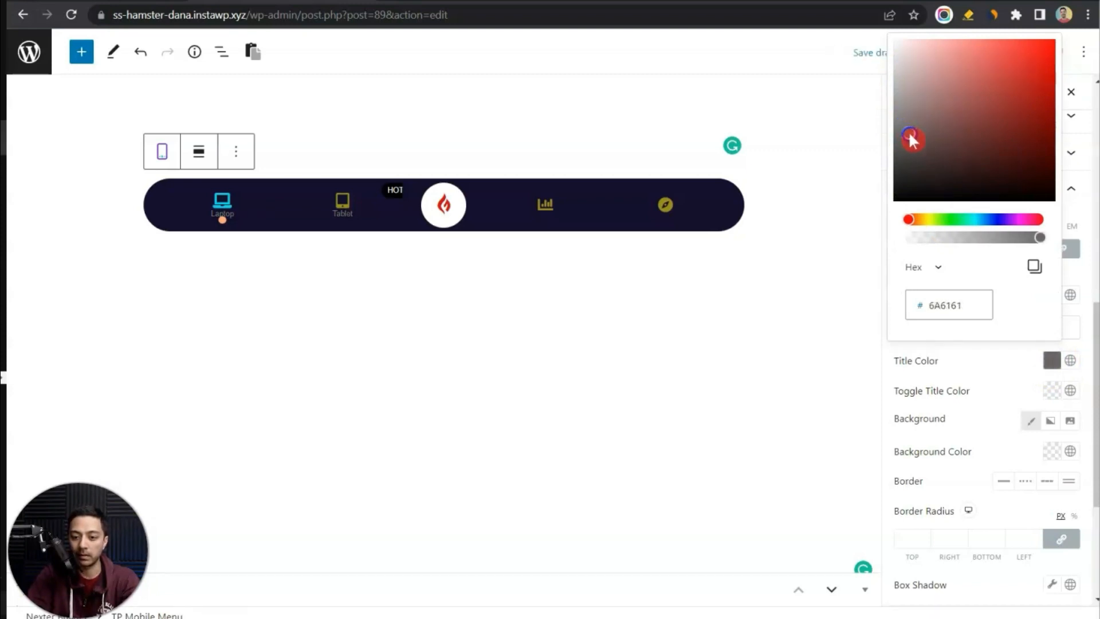
click(970, 393)
Step: Change the Extra Toggle's background colour to pale yellow, keeping its size at 60 px
scroll(1001, 473, down, 3)
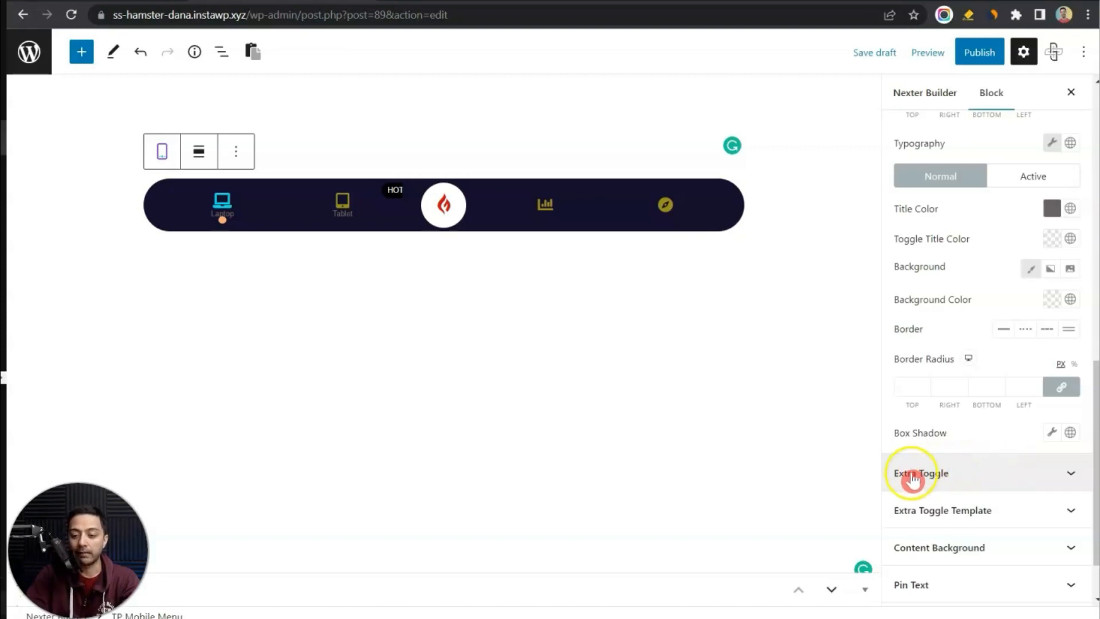
click(1067, 474)
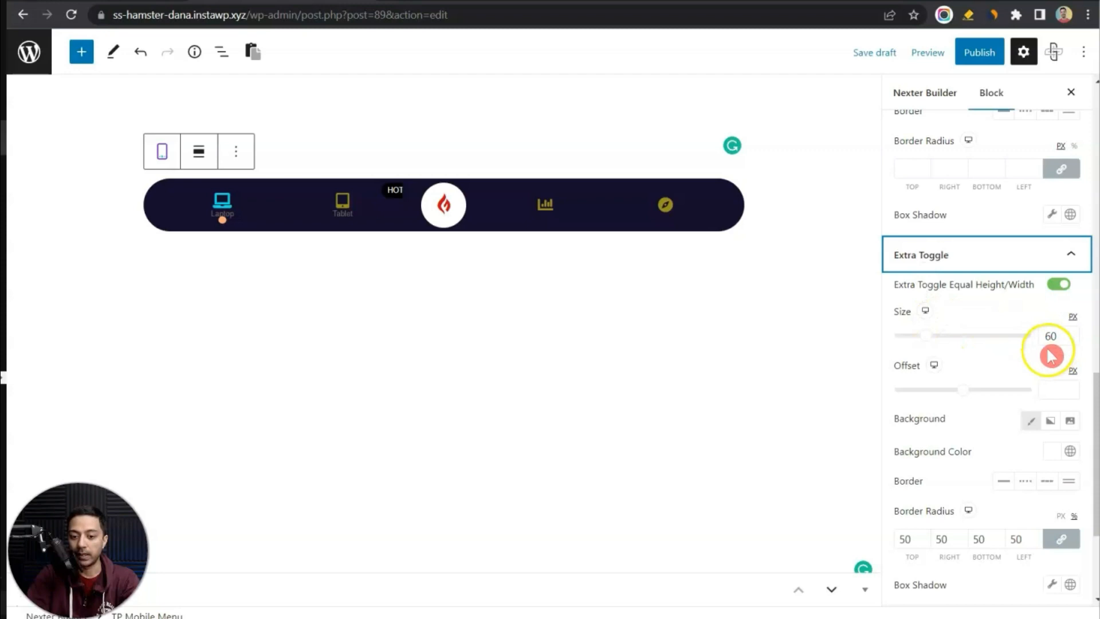
key(ctrl+z)
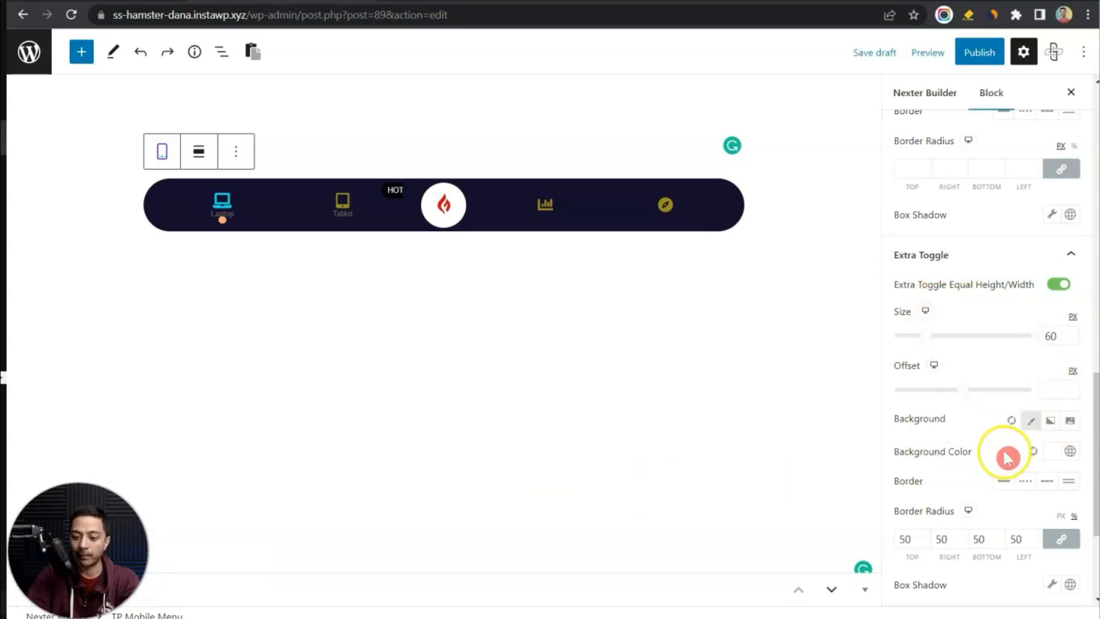
click(1051, 451)
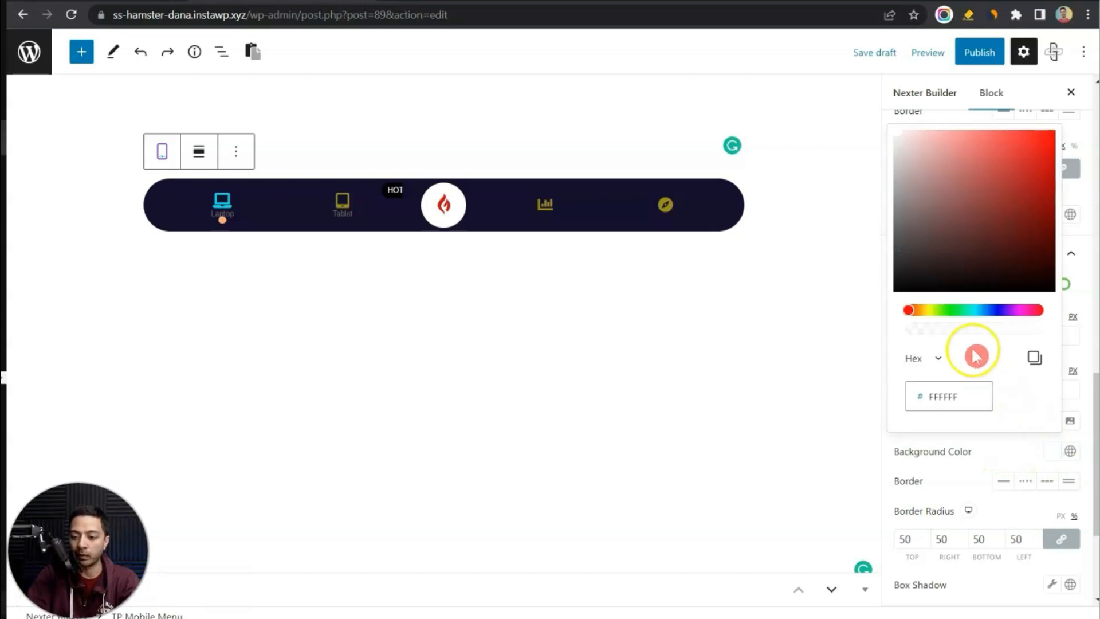
drag(938, 331, 1052, 334)
drag(943, 257, 890, 208)
click(915, 302)
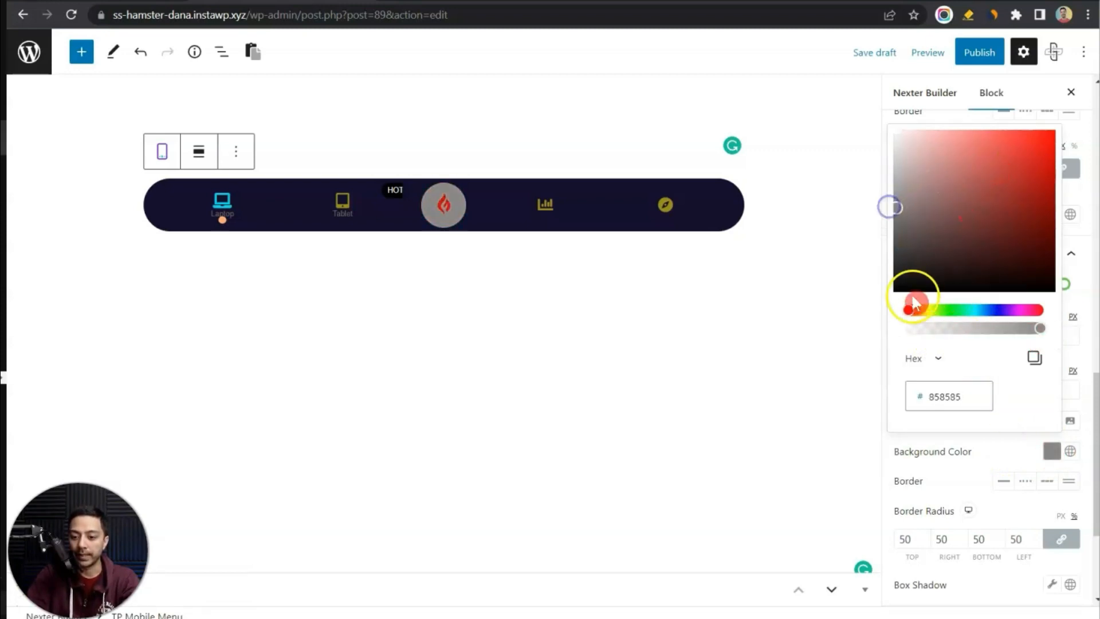
scroll(957, 499, down, 8)
click(911, 436)
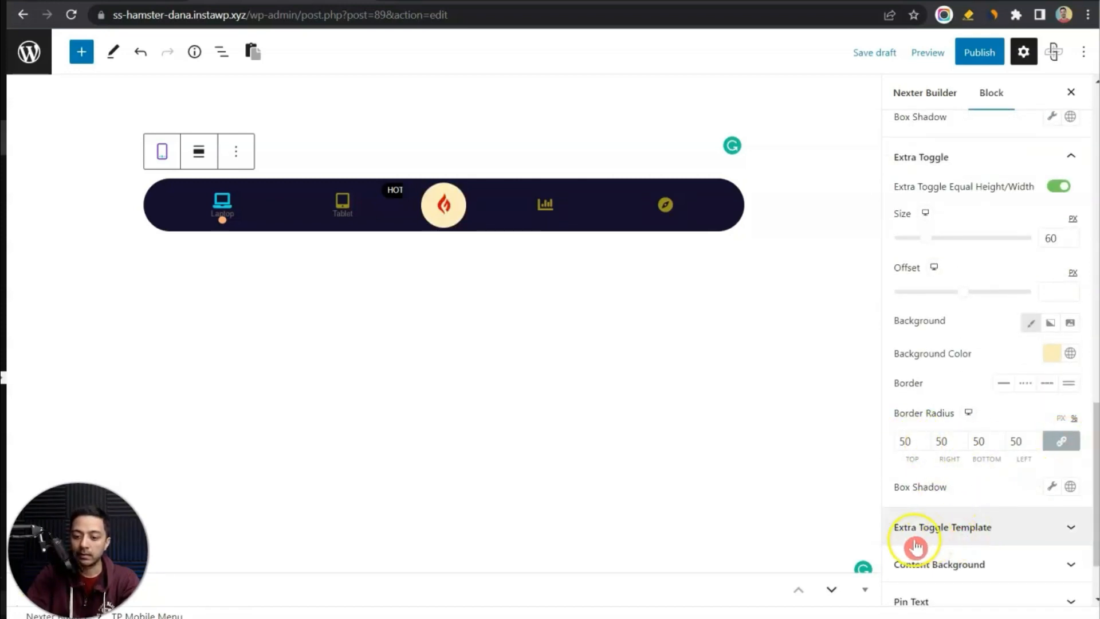
Step: Review the Extra Toggle Template settings, including the position choices for the close icon
click(971, 544)
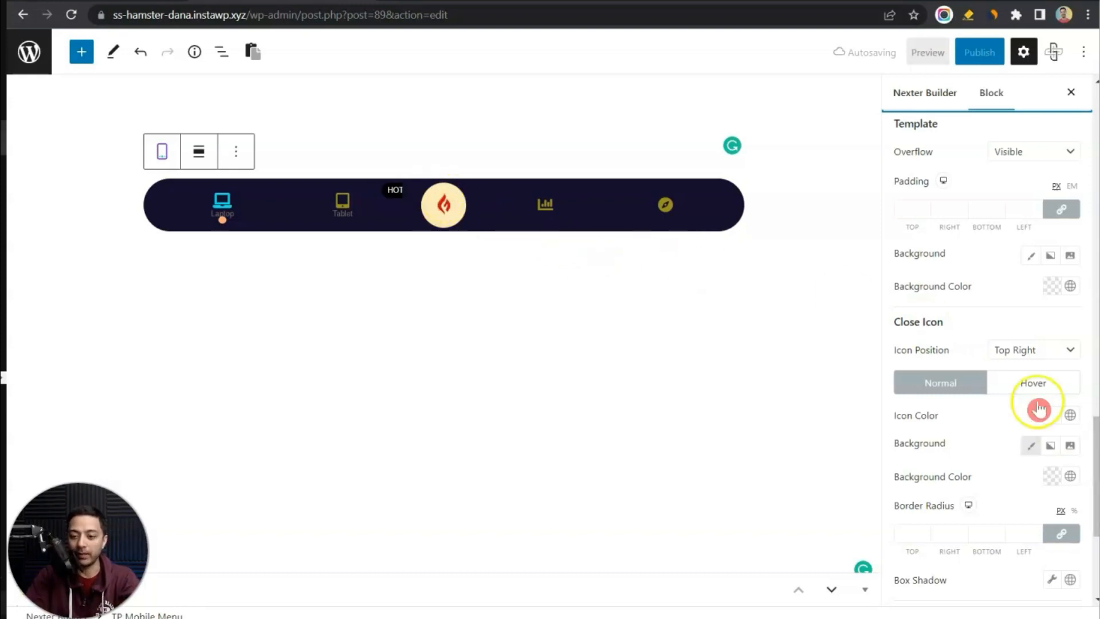
scroll(962, 312, up, 2)
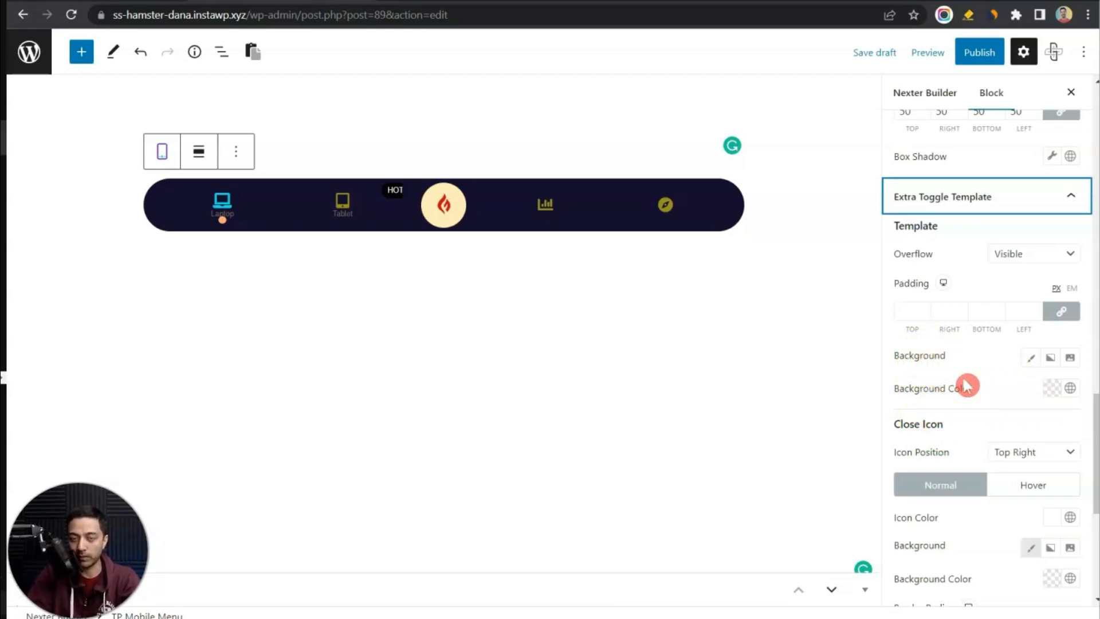
scroll(906, 310, down, 2)
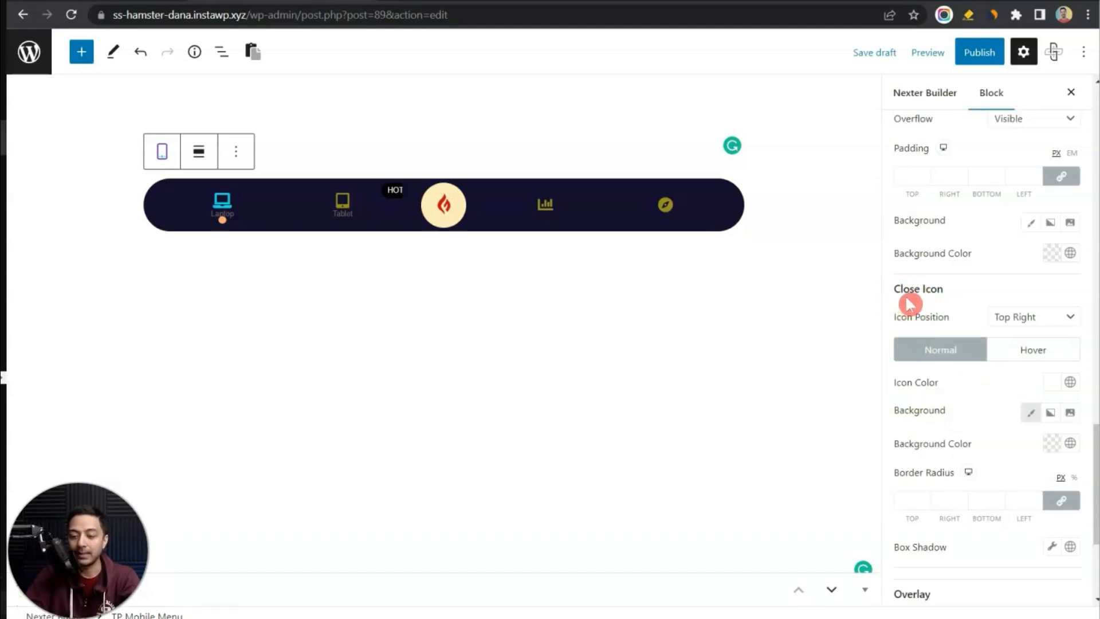
click(1035, 319)
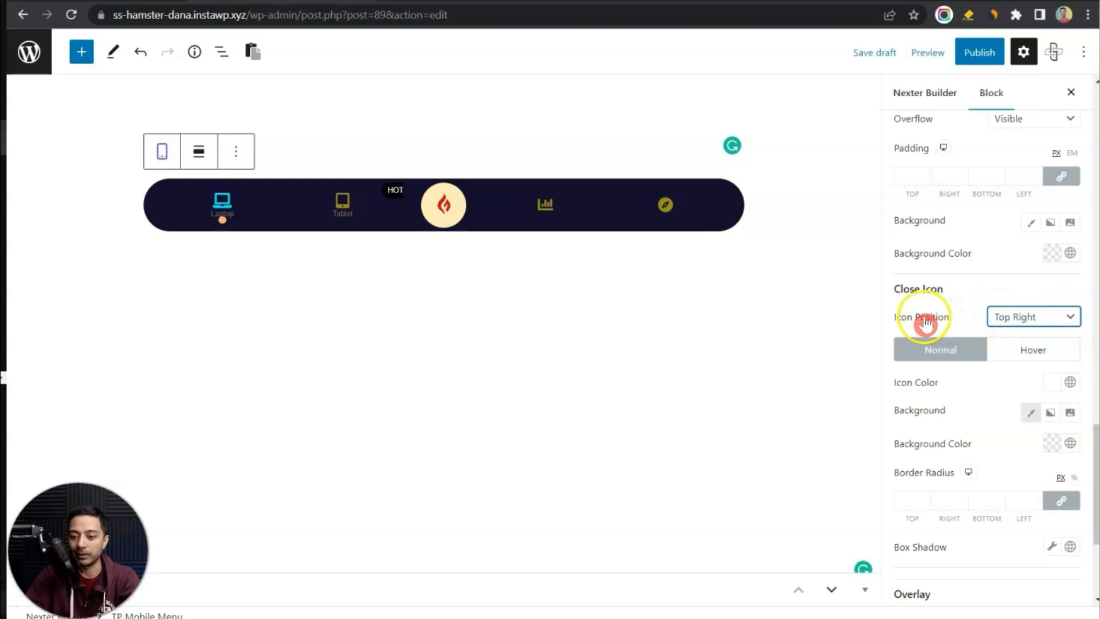
click(1012, 319)
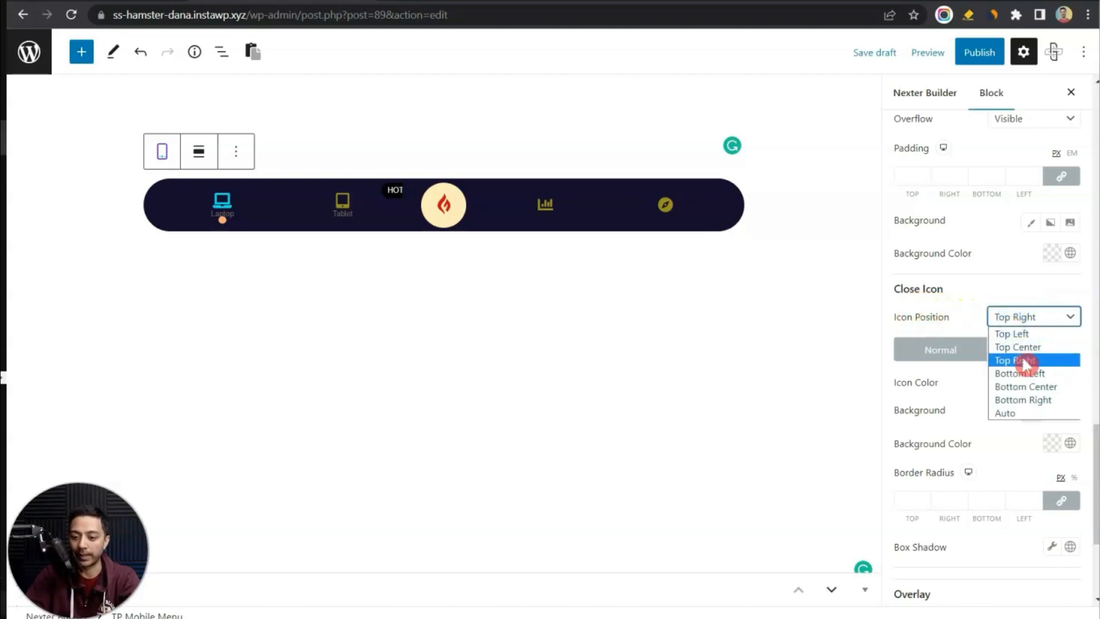
click(961, 319)
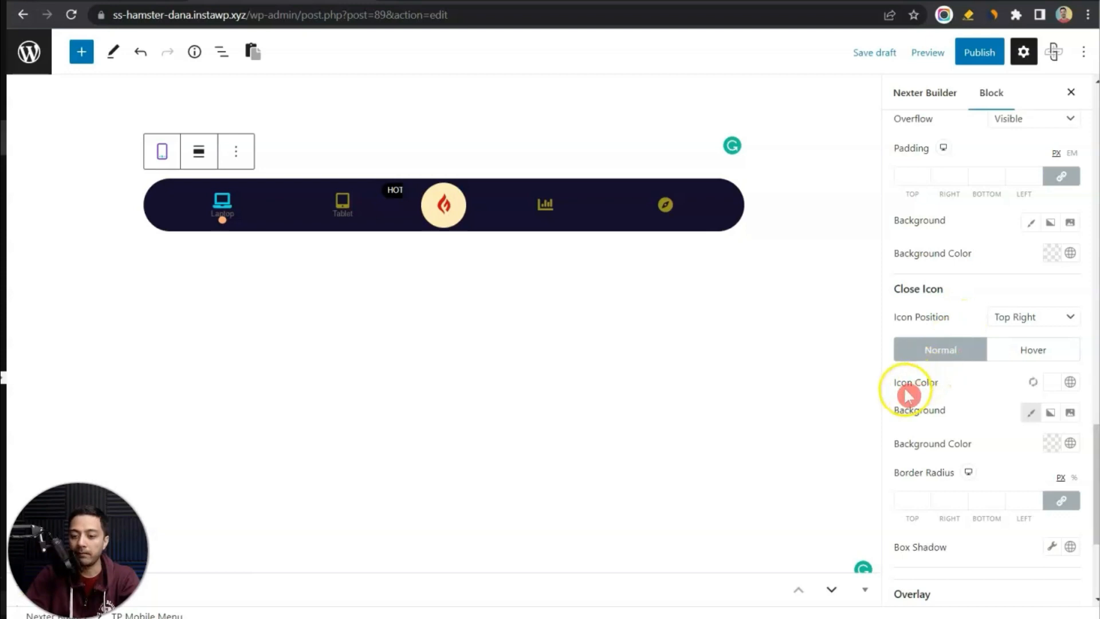
Step: Set the normal-state Icon Color of the Extra Toggle Template's close icon to dark red
click(1055, 382)
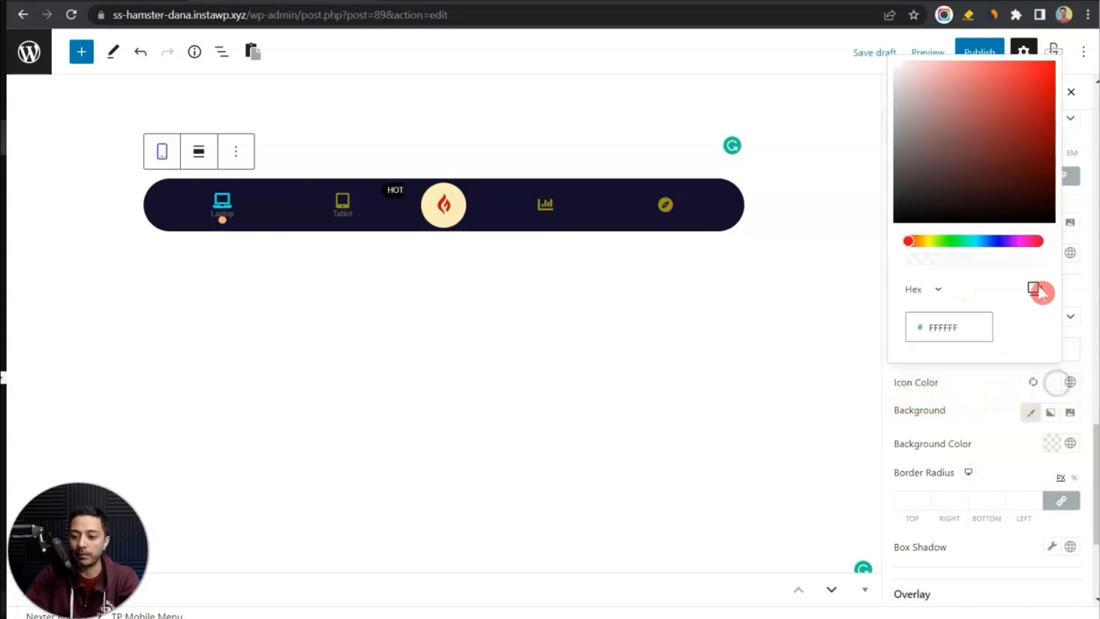
click(1016, 98)
mouse_move(1016, 98)
mouse_down()
mouse_move(1027, 114)
mouse_move(1046, 112)
mouse_up()
click(990, 384)
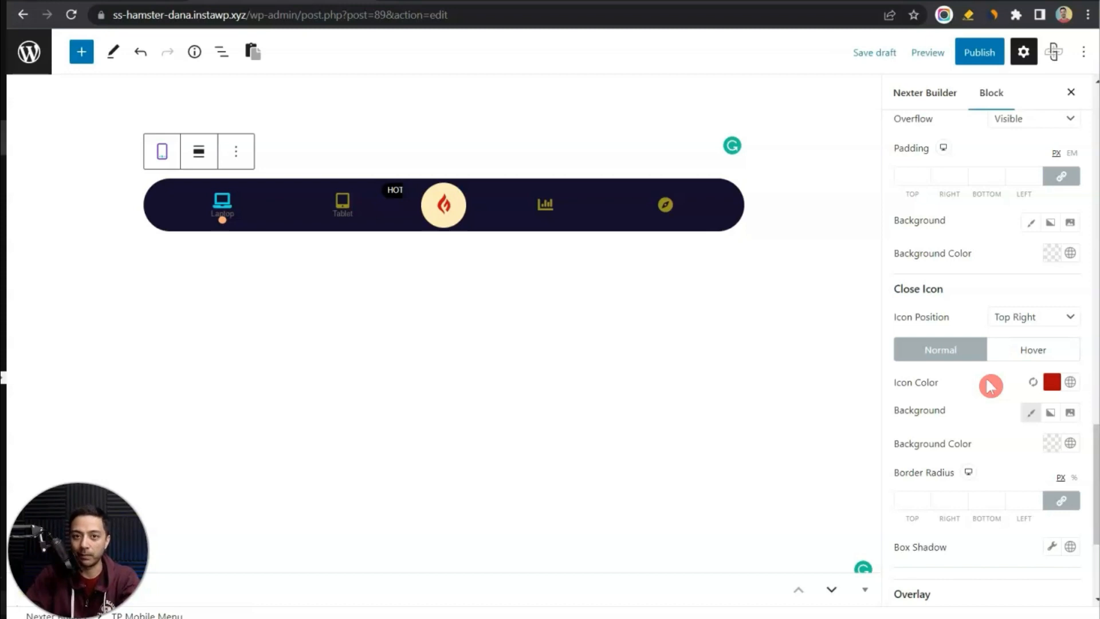
Step: Try 10 px padding on all sides of the Content Background and clear it again
scroll(991, 385, down, 3)
scroll(994, 456, down, 1)
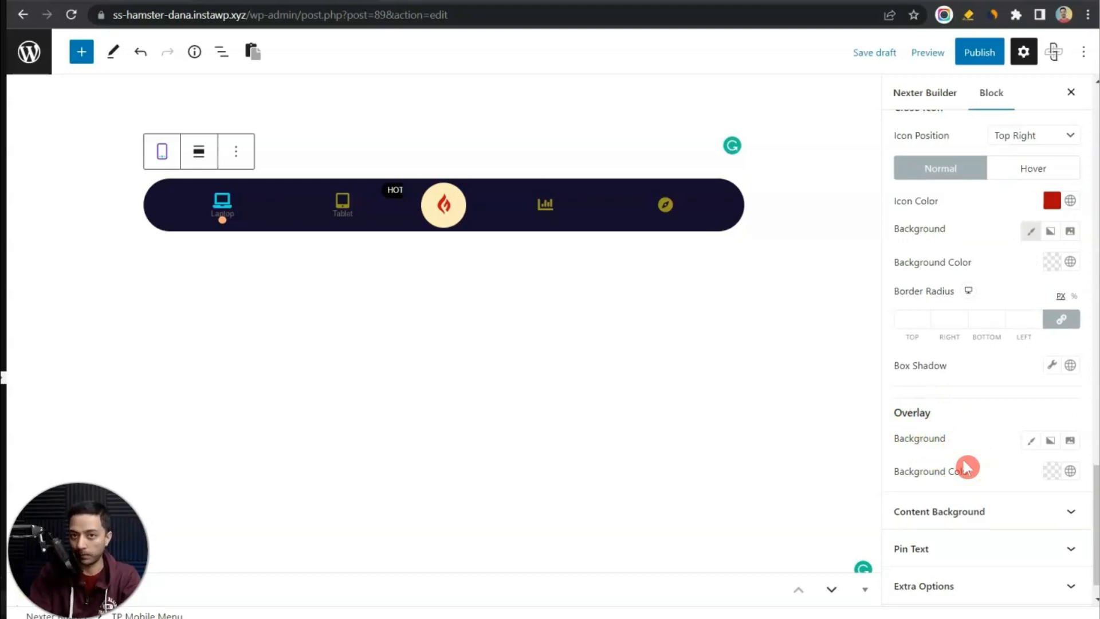
scroll(1015, 474, down, 1)
click(1015, 475)
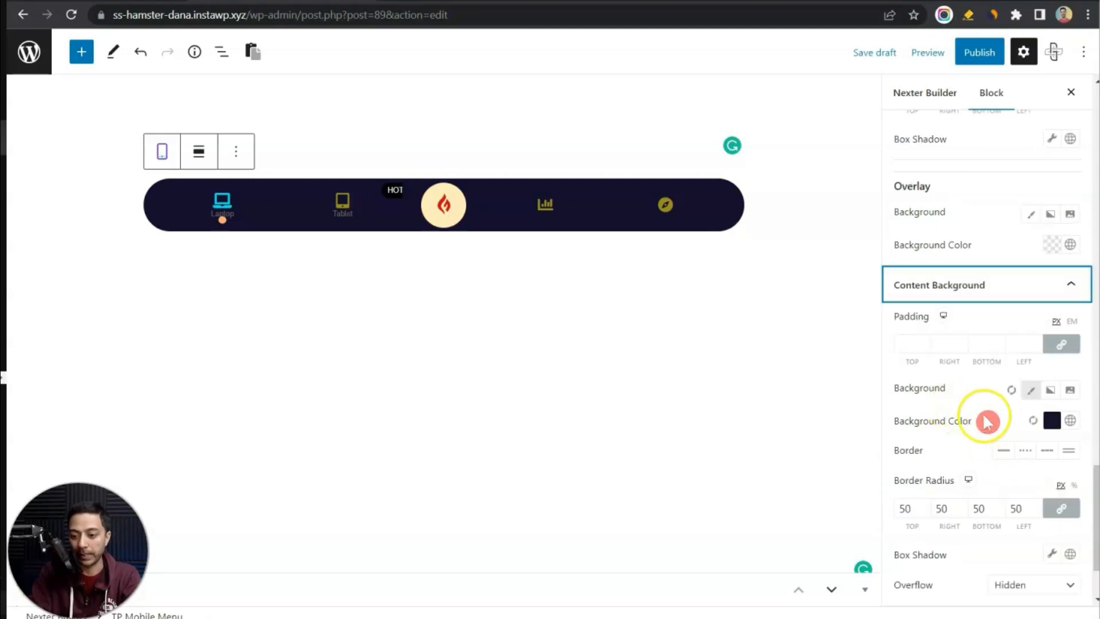
click(1051, 421)
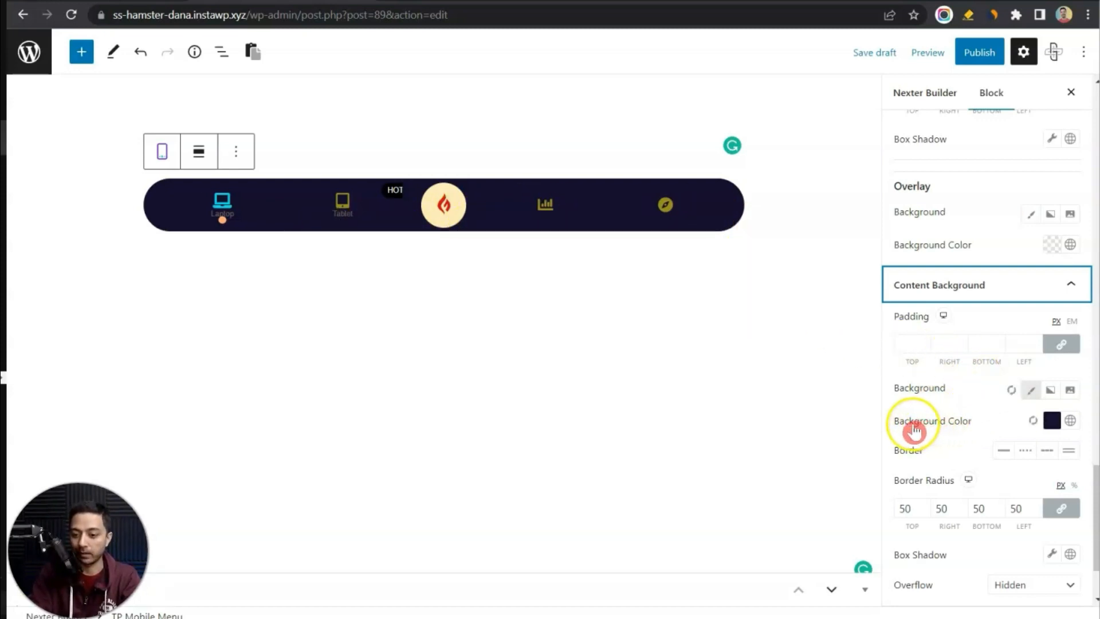
click(913, 342)
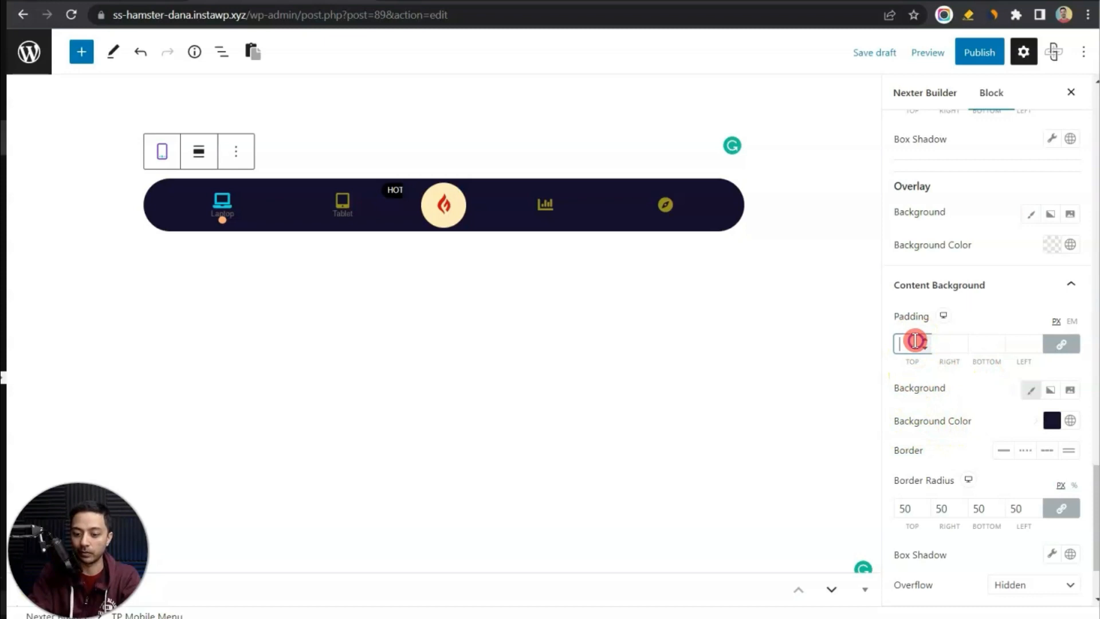
text(10)
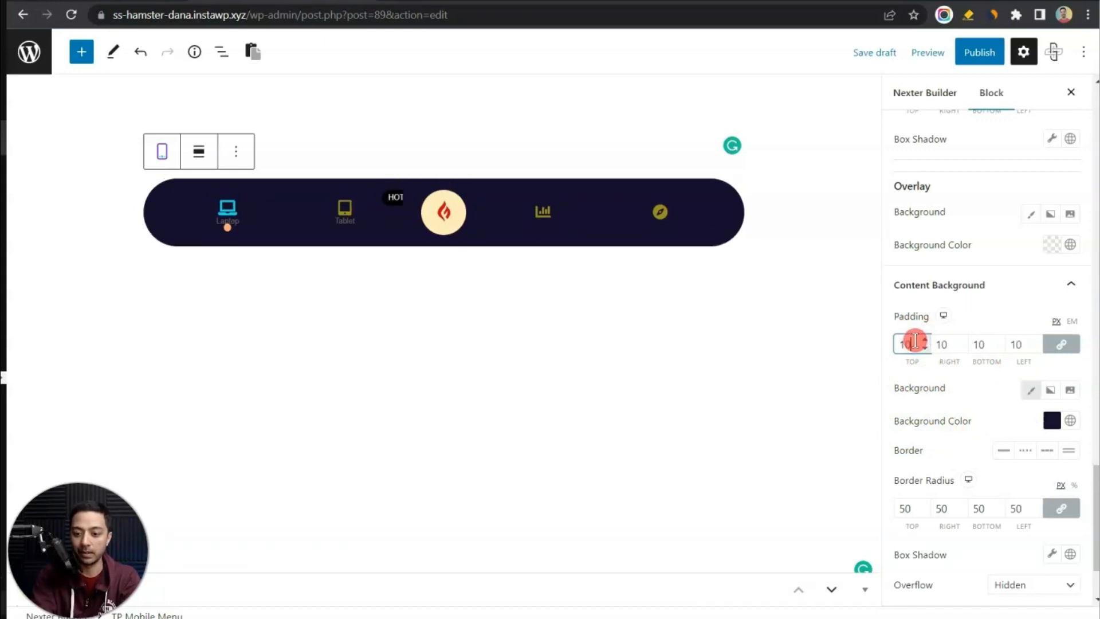
key(BackSpace)
key(BackSpace)
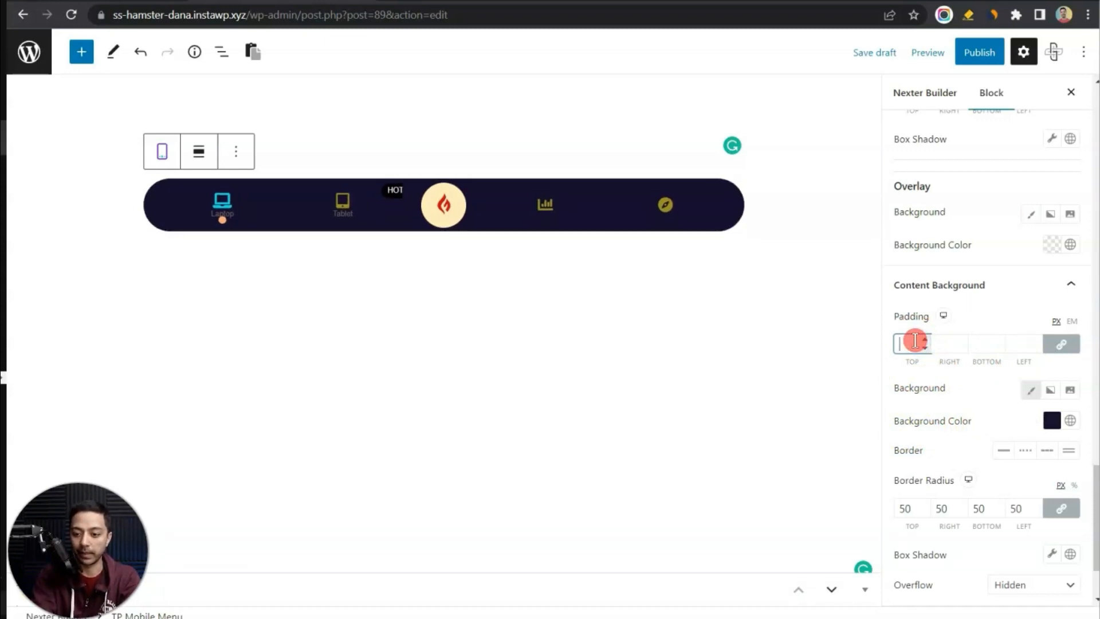
Step: Change the Content Background's colour to a deeper navy blue and set its border radius to 39 px on all corners
click(1052, 422)
drag(997, 228, 1008, 188)
drag(971, 213, 1042, 228)
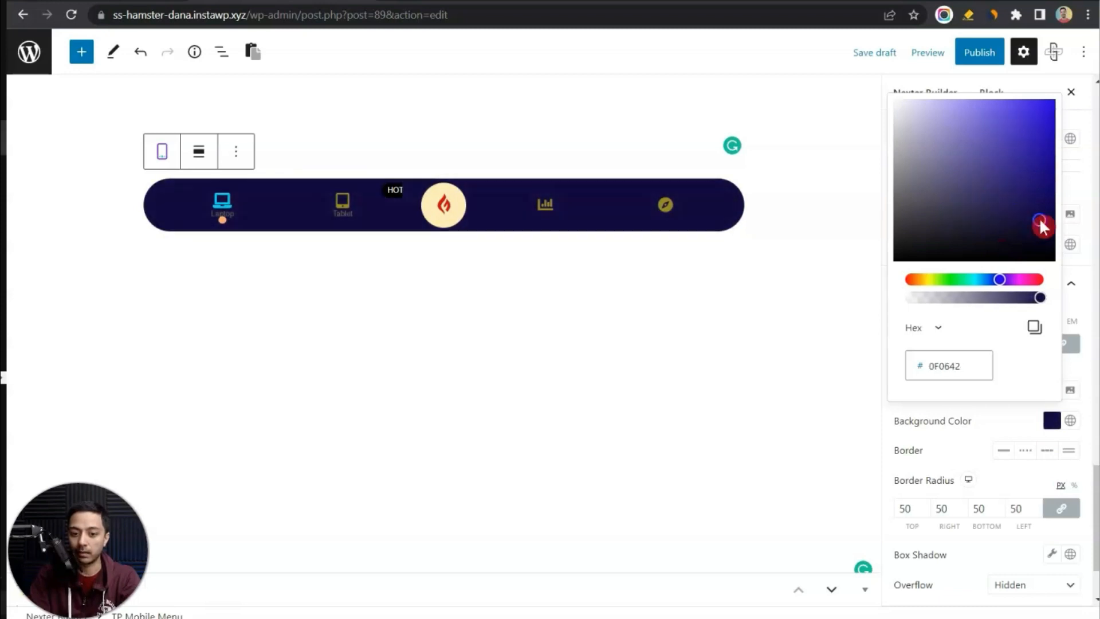
click(912, 508)
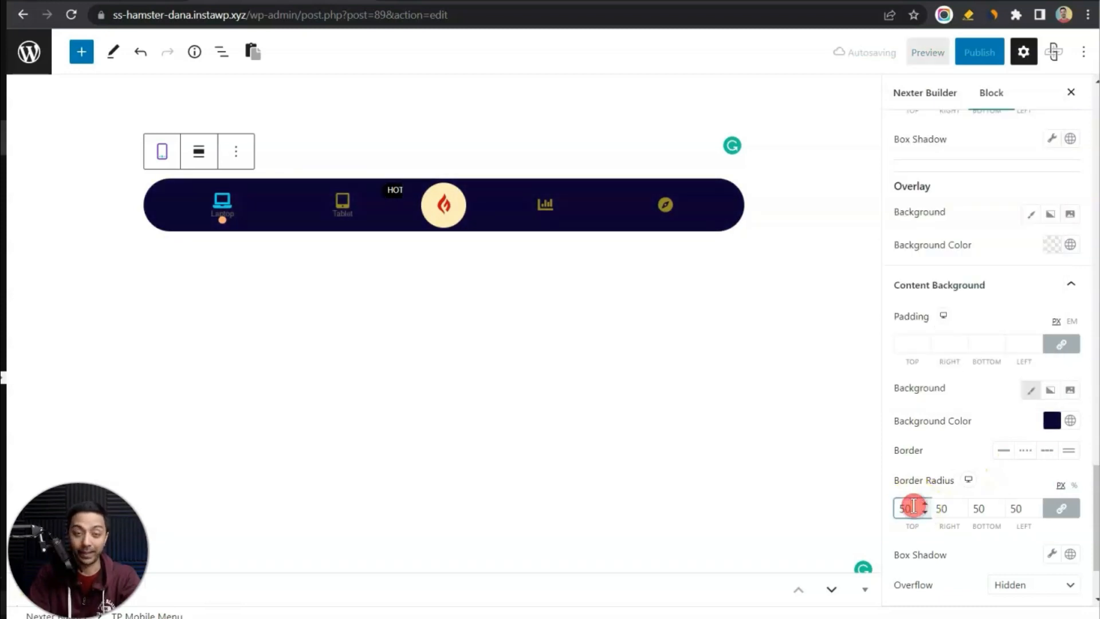
click(945, 558)
scroll(944, 558, down, 2)
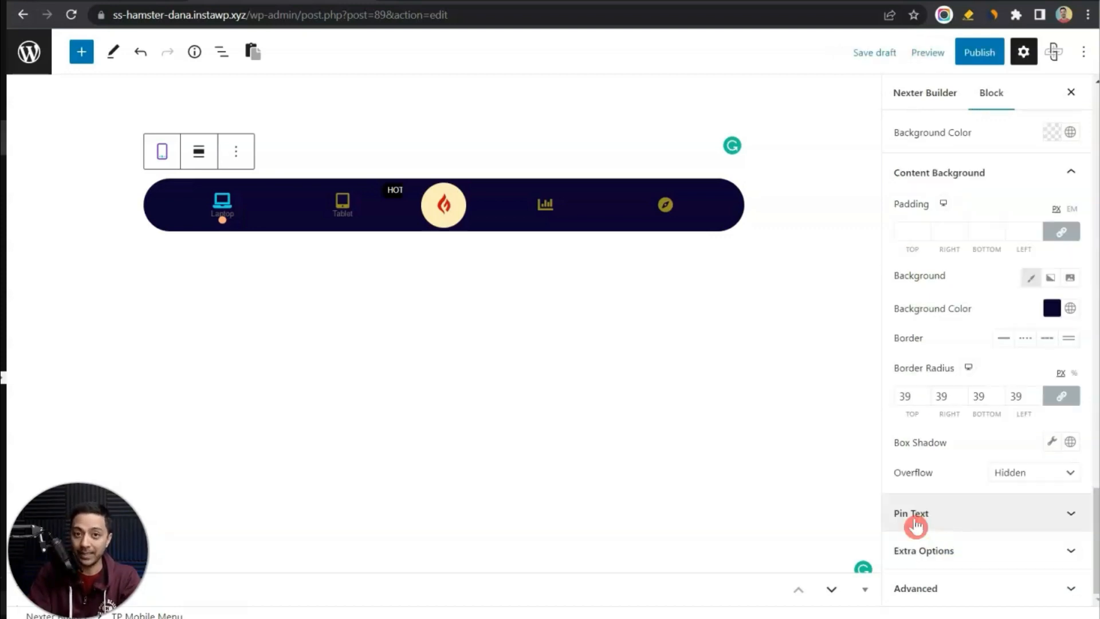
Step: Set the Pin Text's Right Offset to 27 px and Text Size to 9 px, leaving its Top Offset empty
click(1000, 518)
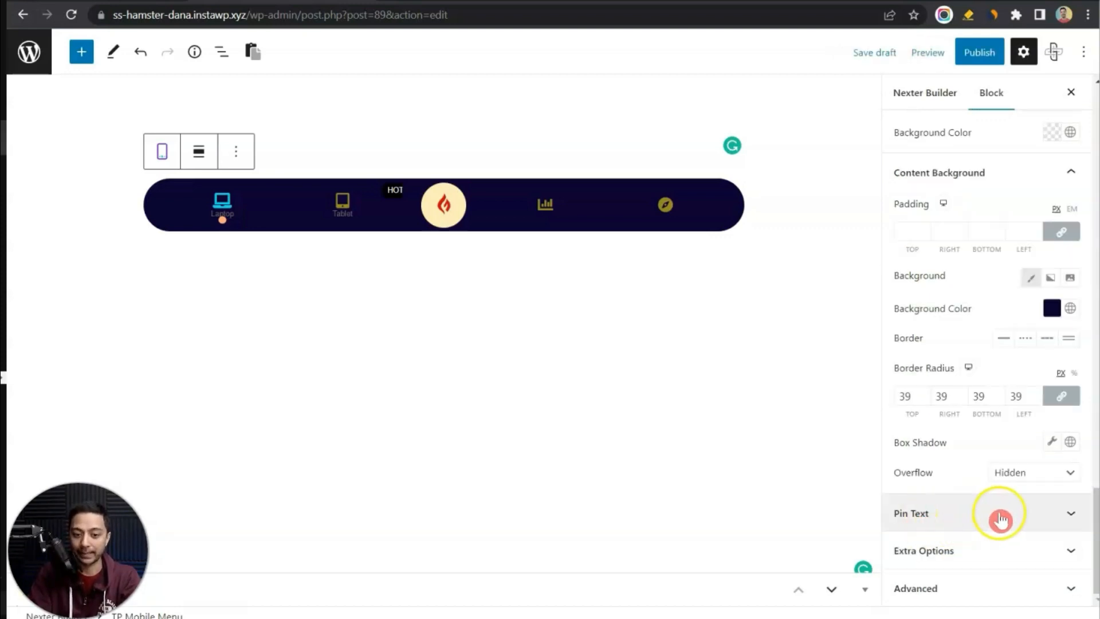
click(960, 512)
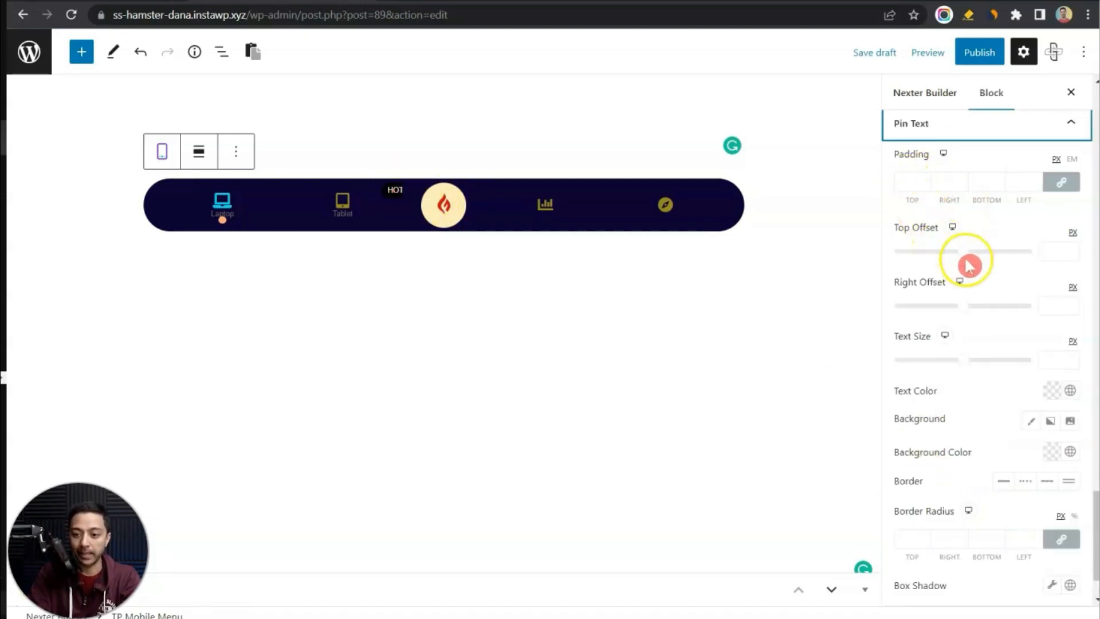
mouse_move(964, 256)
mouse_down()
mouse_move(953, 259)
mouse_move(966, 259)
mouse_up()
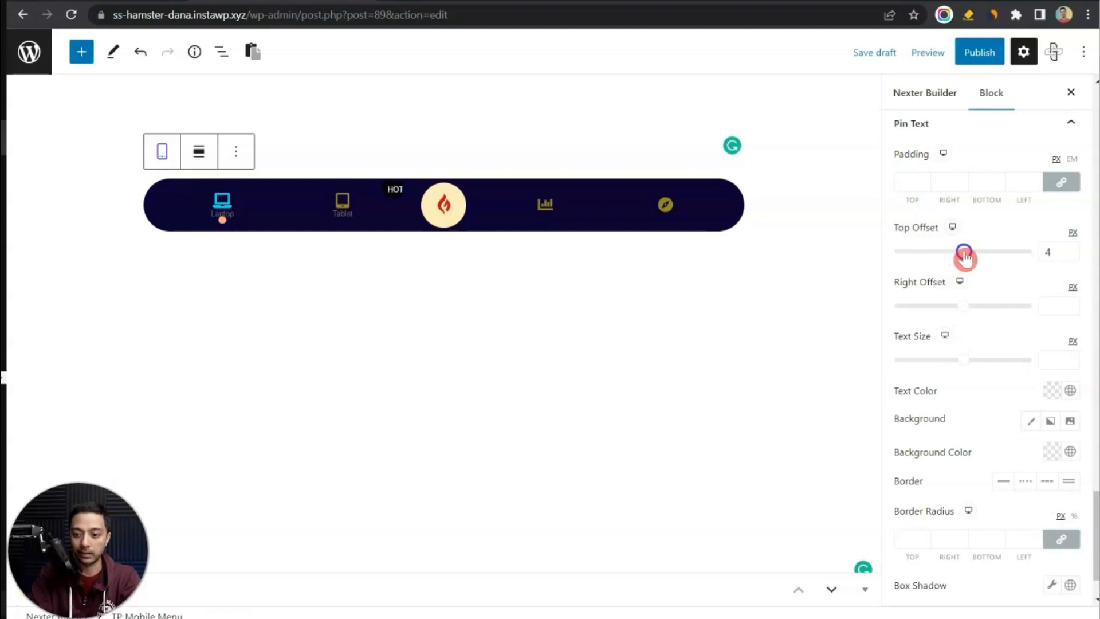
click(1052, 251)
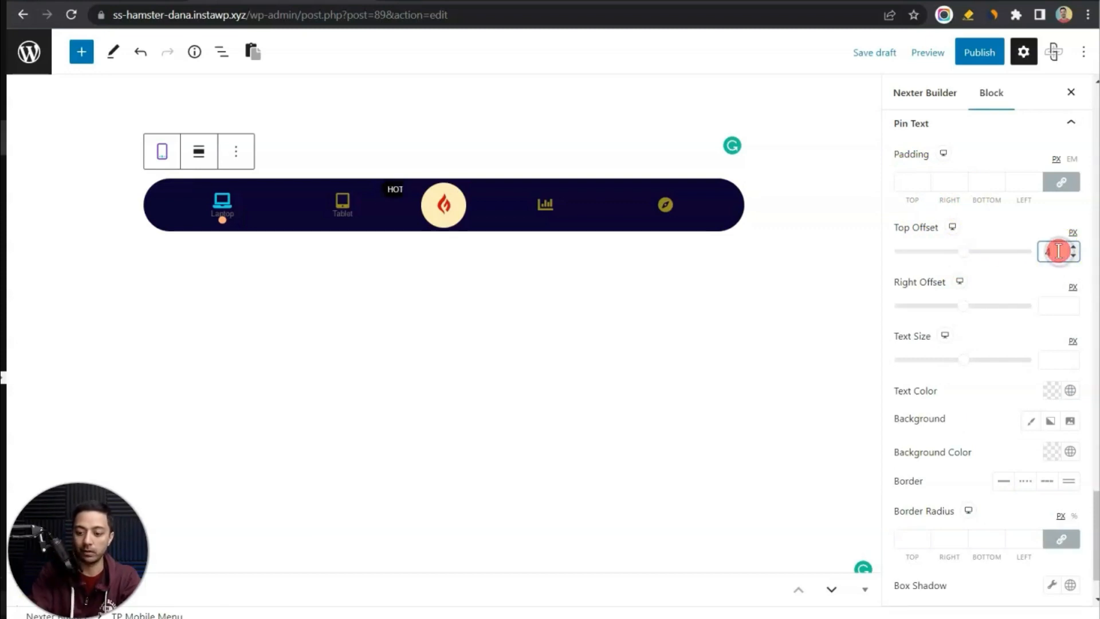
drag(963, 307, 971, 308)
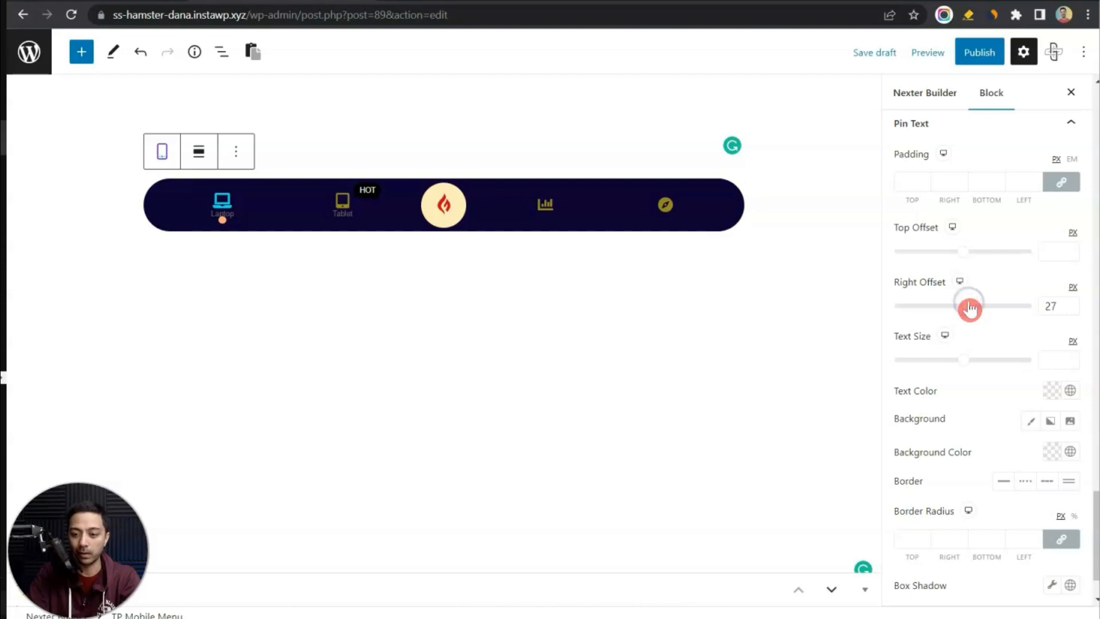
click(1054, 359)
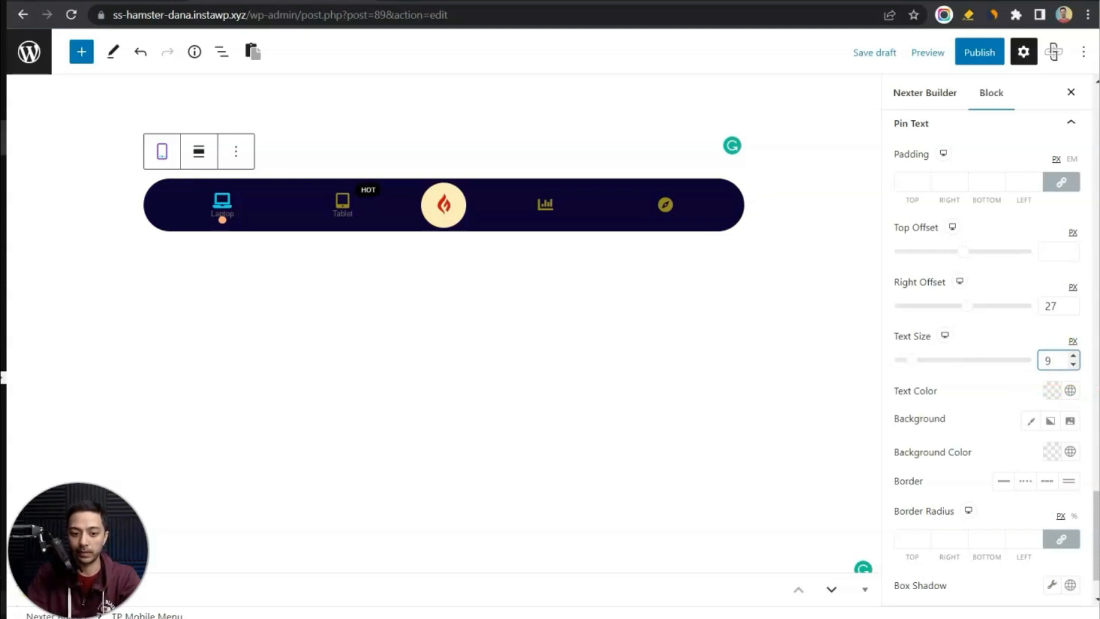
Step: Give the HOT pin label white text on a red background
click(1057, 404)
drag(978, 177, 879, 69)
click(943, 335)
click(944, 409)
click(1052, 453)
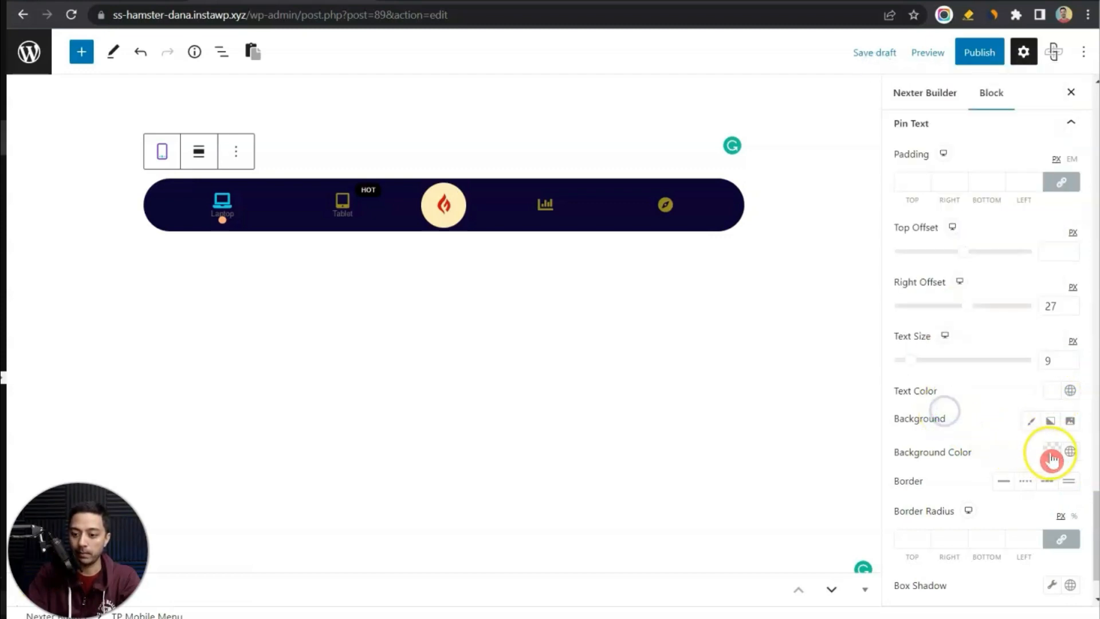
drag(944, 236, 1053, 172)
click(633, 272)
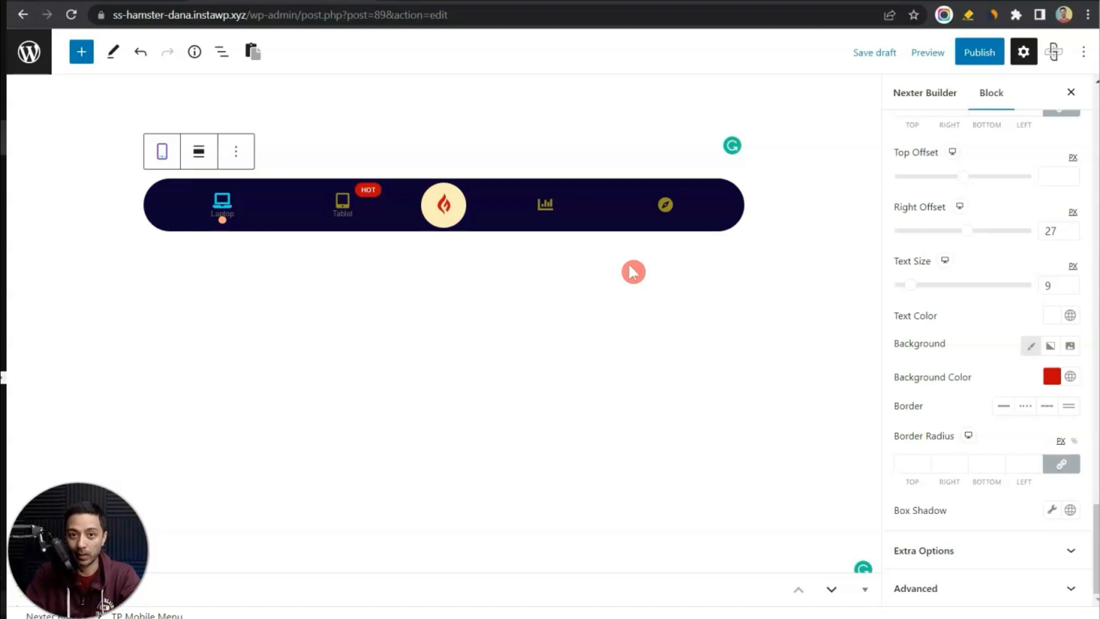
Step: Publish the mobile menu template and look through the store's homepage in desktop view
click(977, 53)
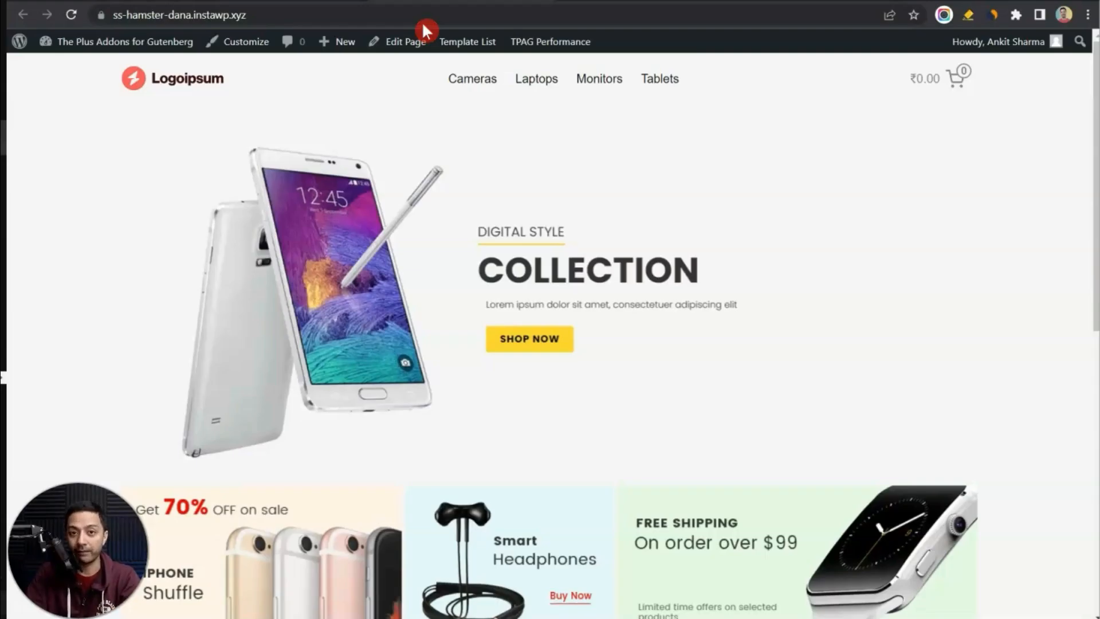
scroll(477, 171, down, 10)
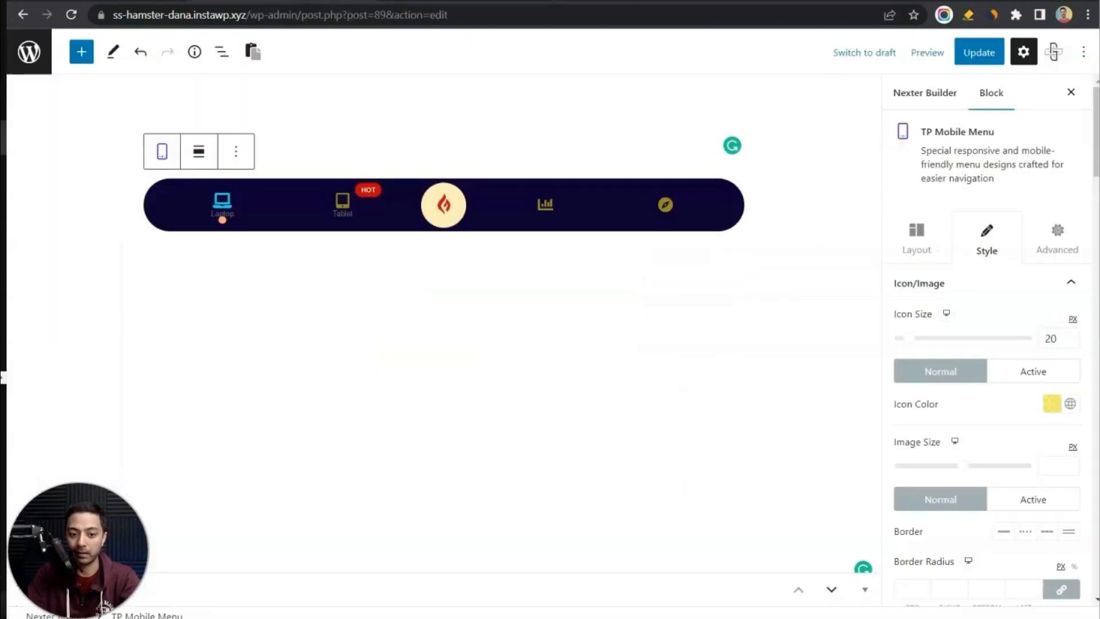
Step: Hide the TP Mobile Menu block on desktop and tablet and update the template
click(1054, 255)
scroll(1036, 424, down, 1)
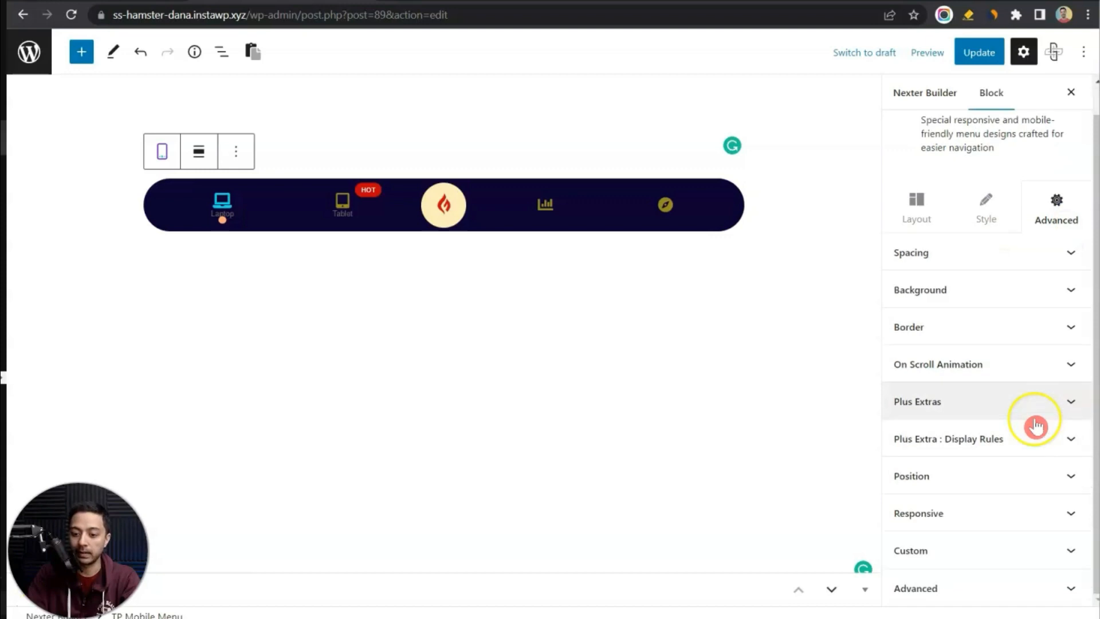
click(948, 523)
click(1056, 541)
click(1067, 564)
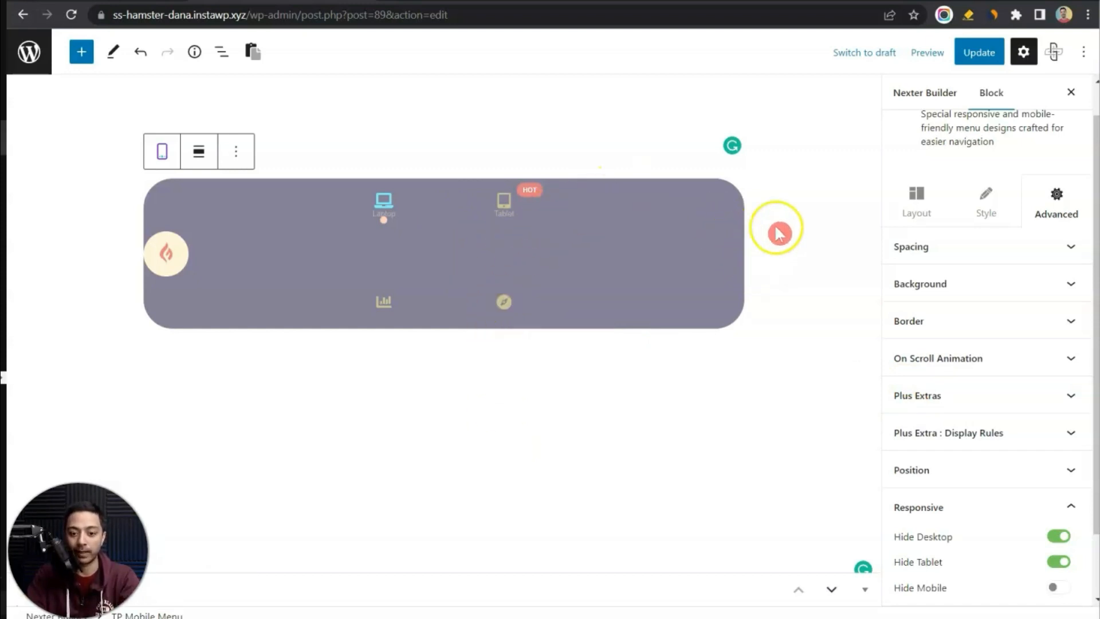
click(981, 58)
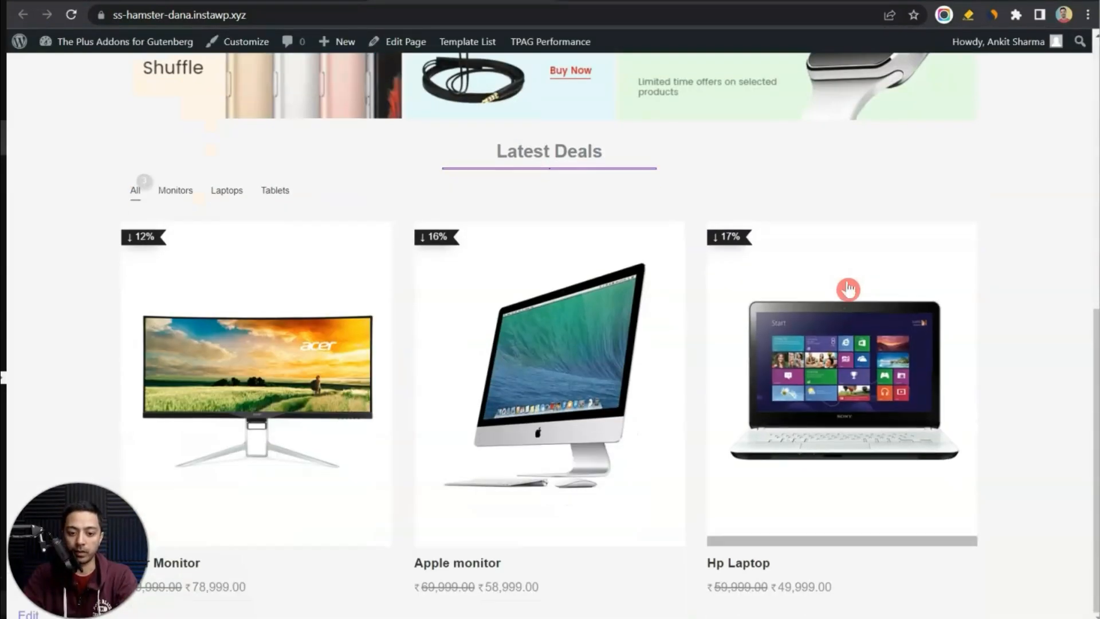
Step: Switch to the store homepage and inspect it with developer tools in the iPhone 12 Pro device view
mouse_move(680, 375)
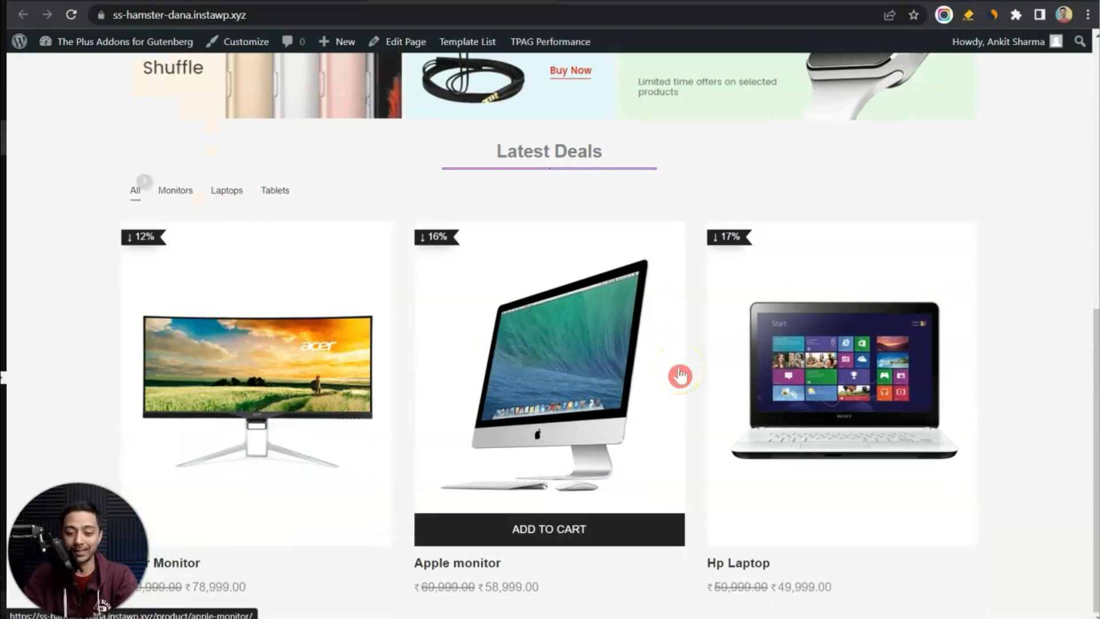
right_click(1044, 394)
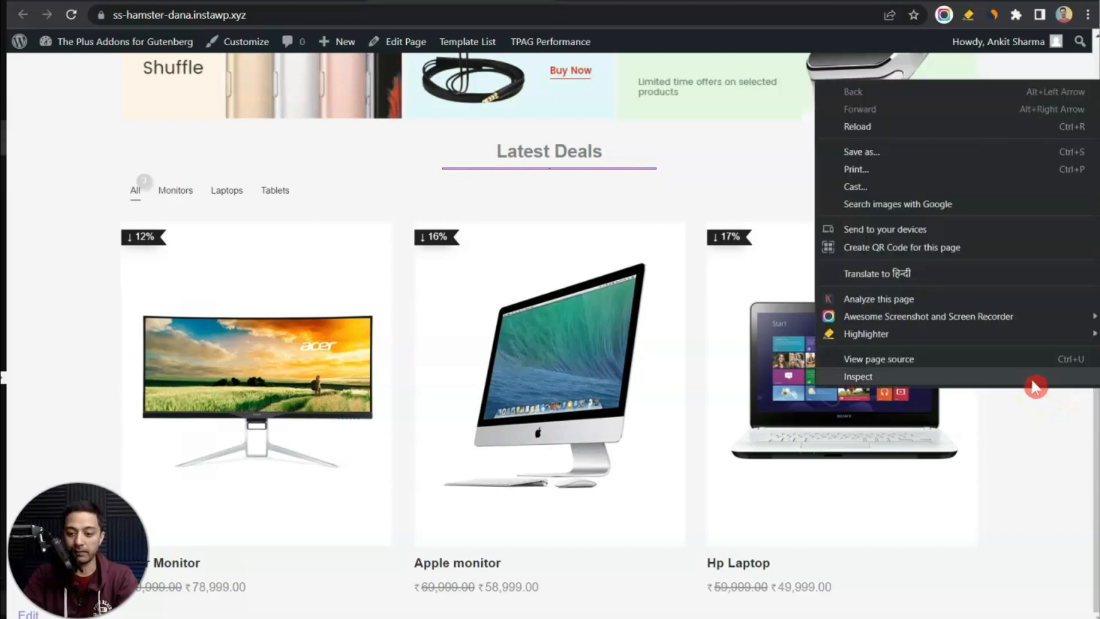
click(1045, 394)
key(ctrl+shift+i)
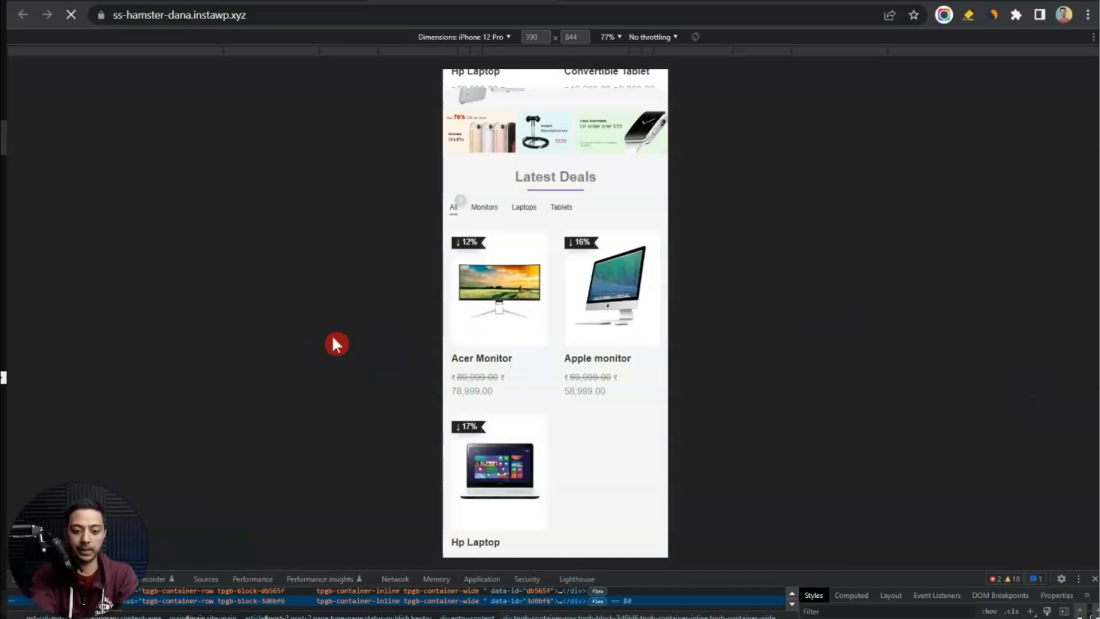
Step: Examine where the footer menu sits along the whole length of the homepage in mobile view
scroll(597, 371, down, 2)
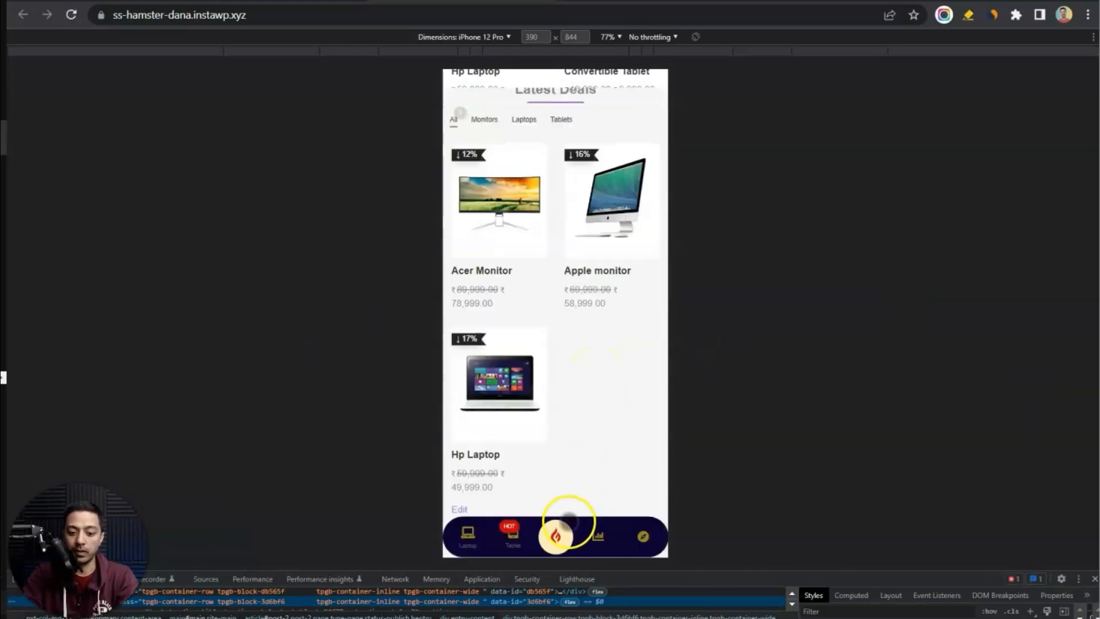
scroll(604, 287, up, 4)
scroll(604, 292, down, 4)
scroll(605, 292, up, 4)
scroll(605, 292, down, 4)
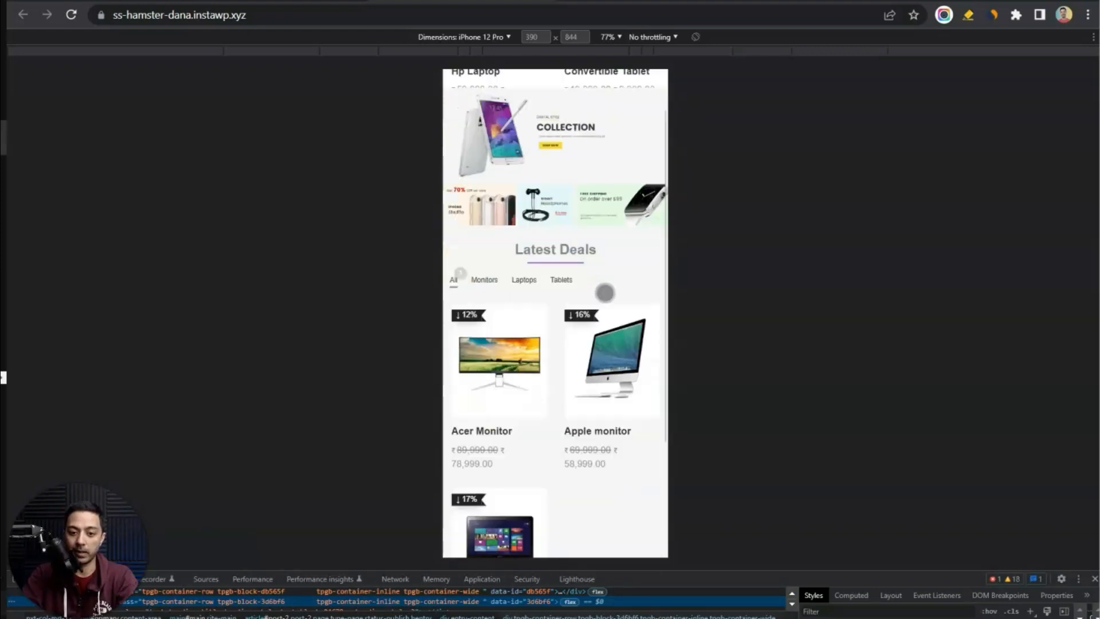
scroll(606, 293, up, 4)
scroll(605, 293, down, 4)
scroll(606, 293, up, 4)
scroll(605, 293, down, 4)
scroll(605, 293, up, 4)
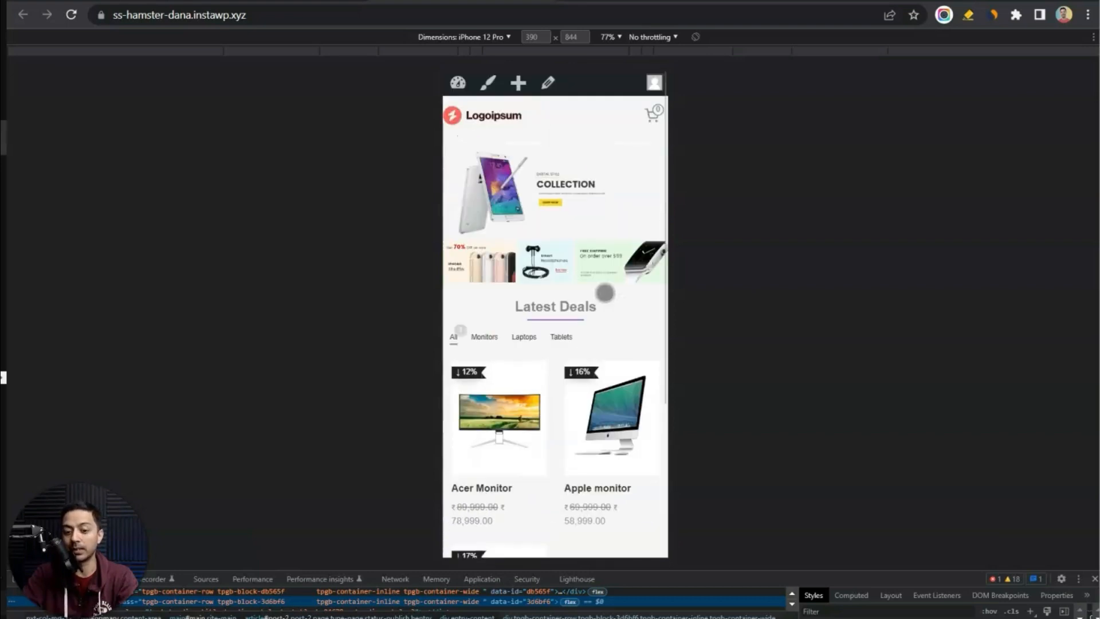
scroll(605, 293, down, 4)
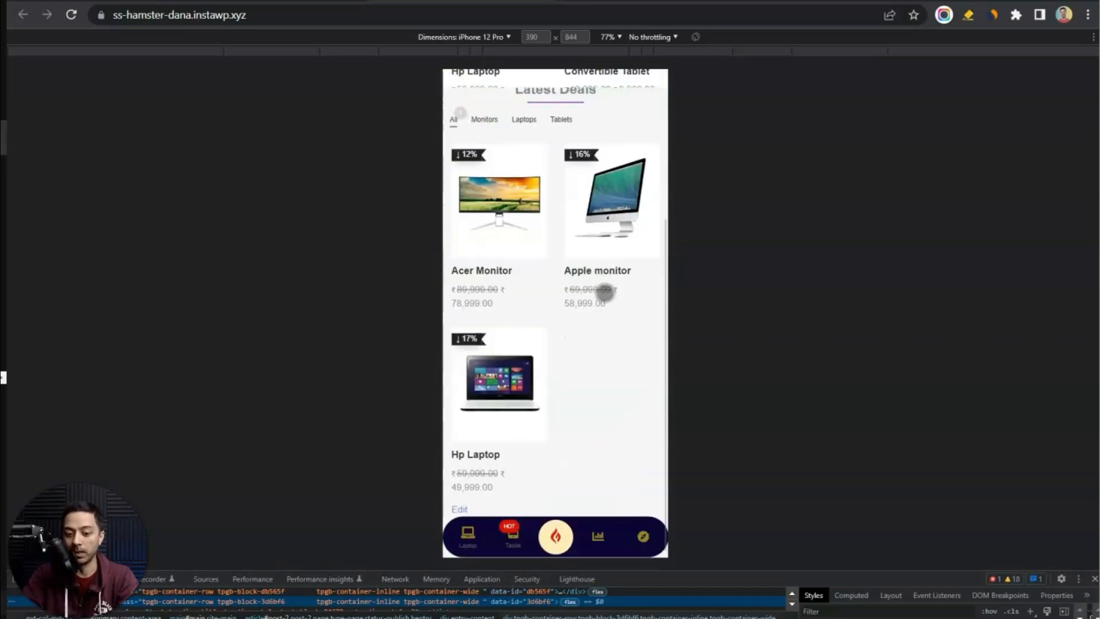
scroll(605, 292, up, 4)
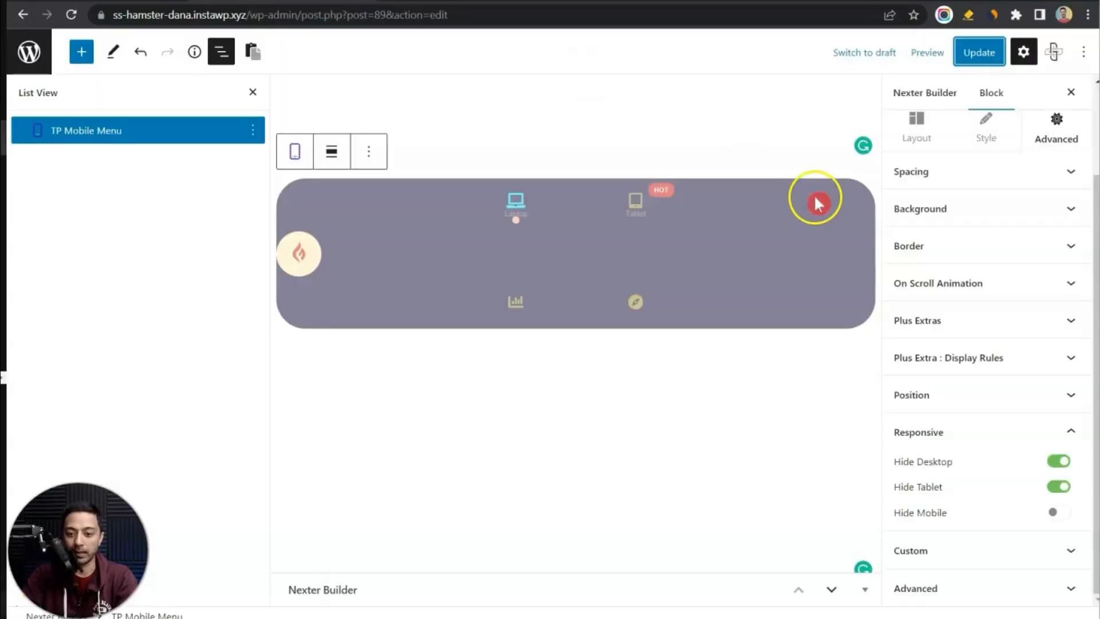
Step: Set the TP Mobile Menu's position to Fixed at the Bottom and update the template
click(862, 238)
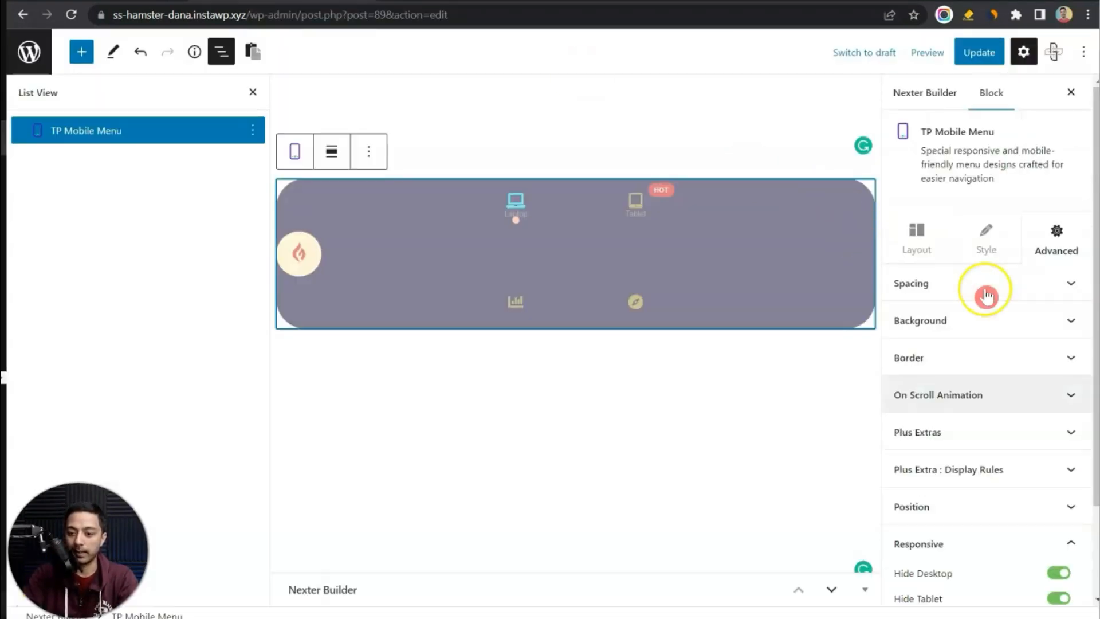
click(924, 247)
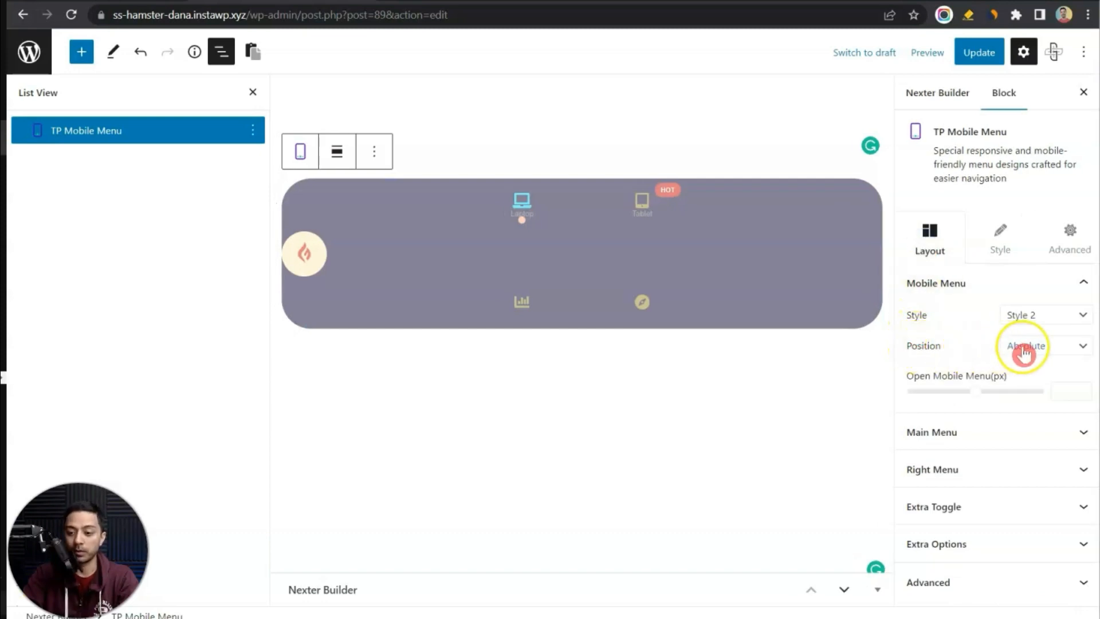
click(1048, 347)
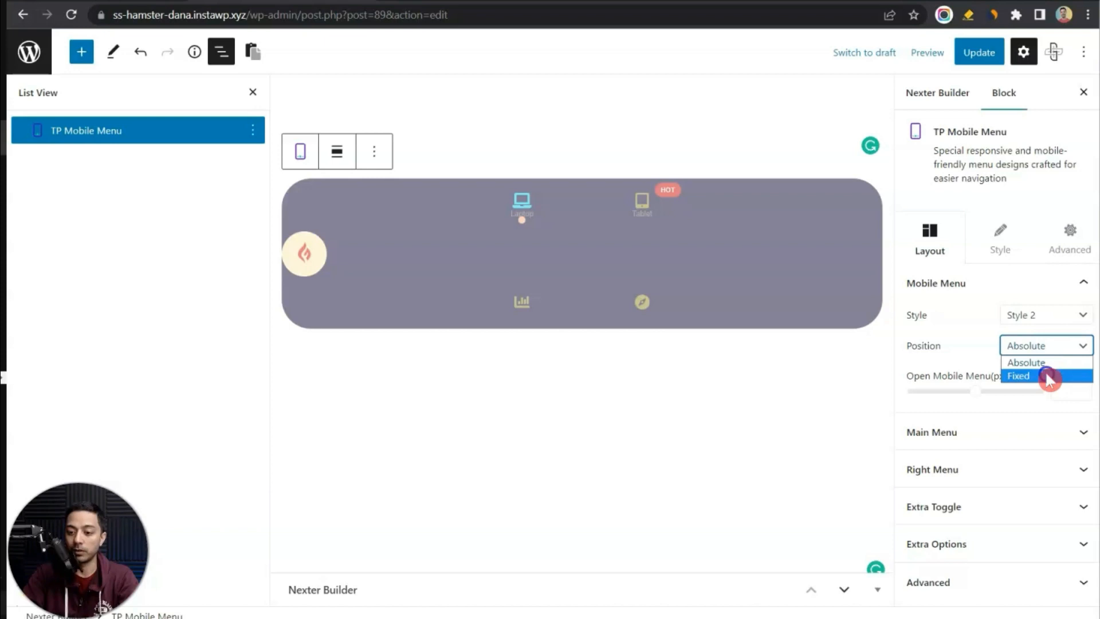
click(1048, 376)
click(1034, 380)
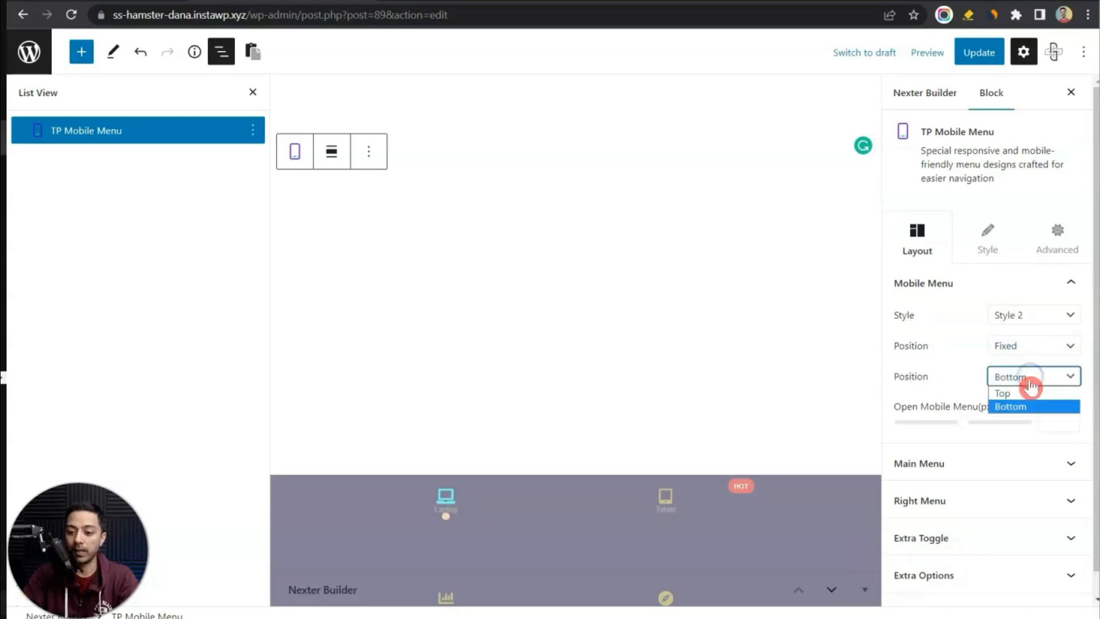
click(1027, 406)
click(979, 52)
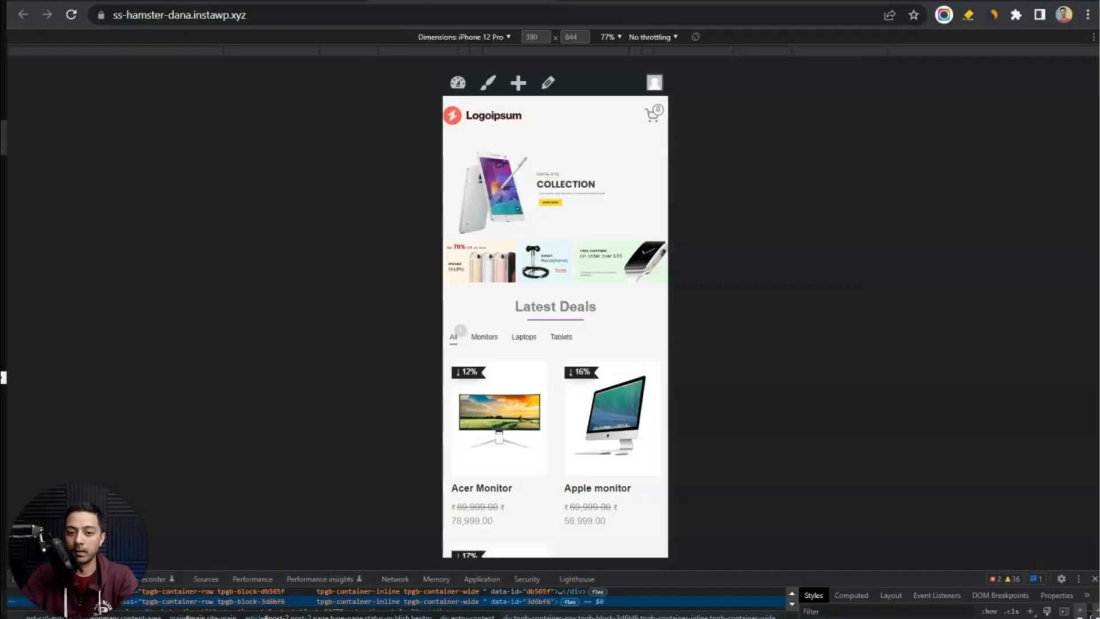
Step: Reload the homepage in mobile view and check the fixed footer menu's behaviour along the page
key(F5)
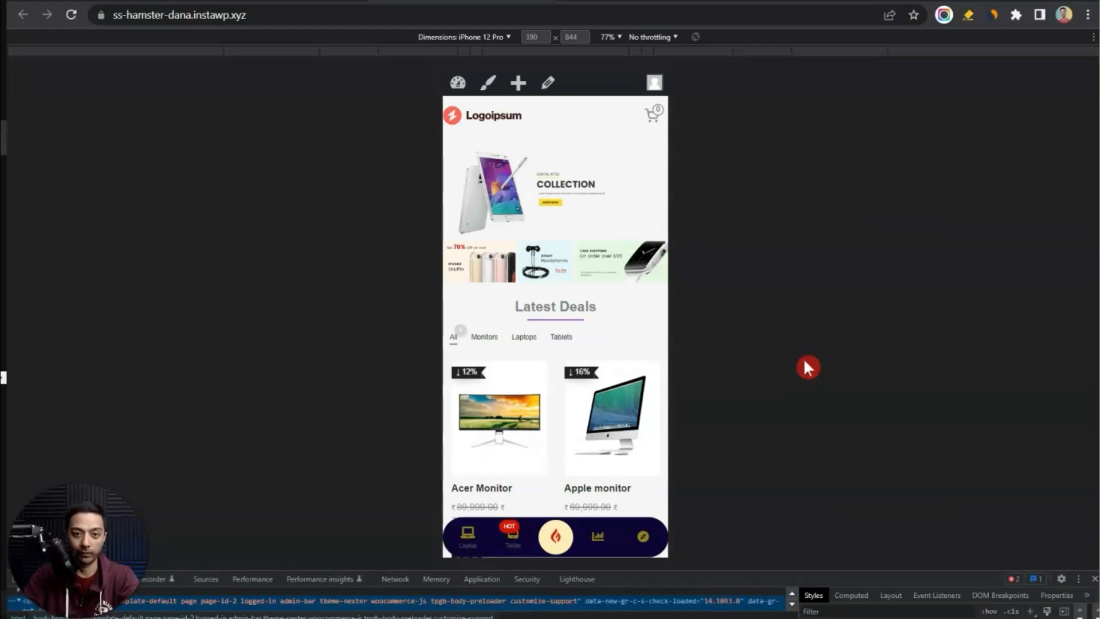
scroll(632, 332, down, 2)
scroll(632, 333, up, 2)
scroll(632, 333, down, 3)
scroll(632, 332, up, 3)
scroll(632, 332, down, 3)
scroll(632, 332, up, 3)
scroll(632, 333, down, 3)
scroll(632, 332, up, 3)
Step: Test the footer menu's flame toggle by opening the Hot Deals popup and closing it again
click(555, 537)
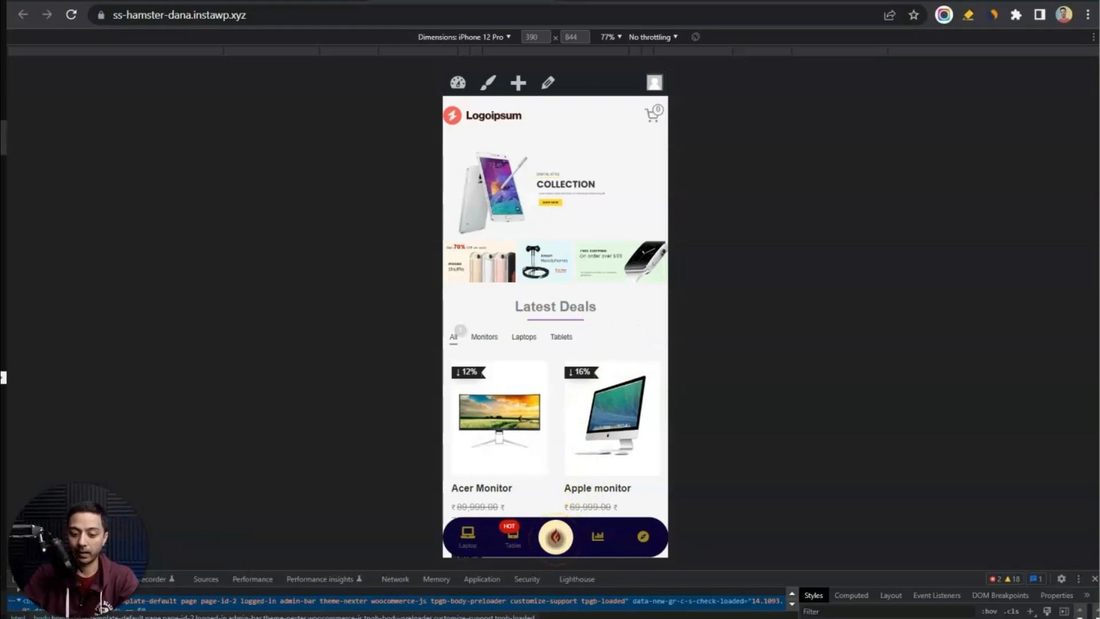
click(566, 323)
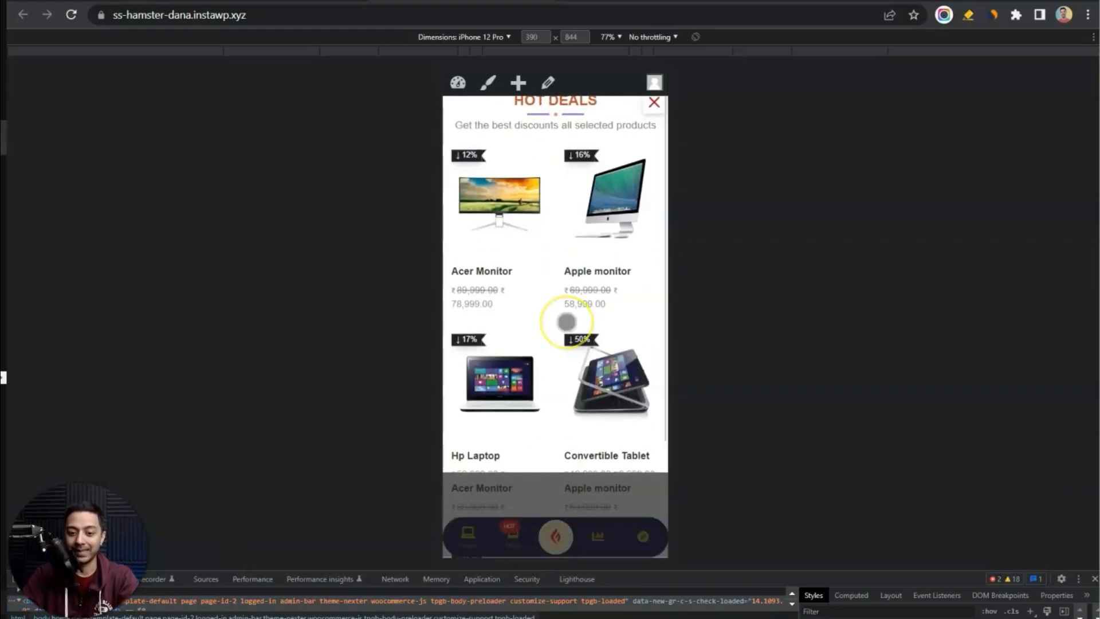
click(616, 212)
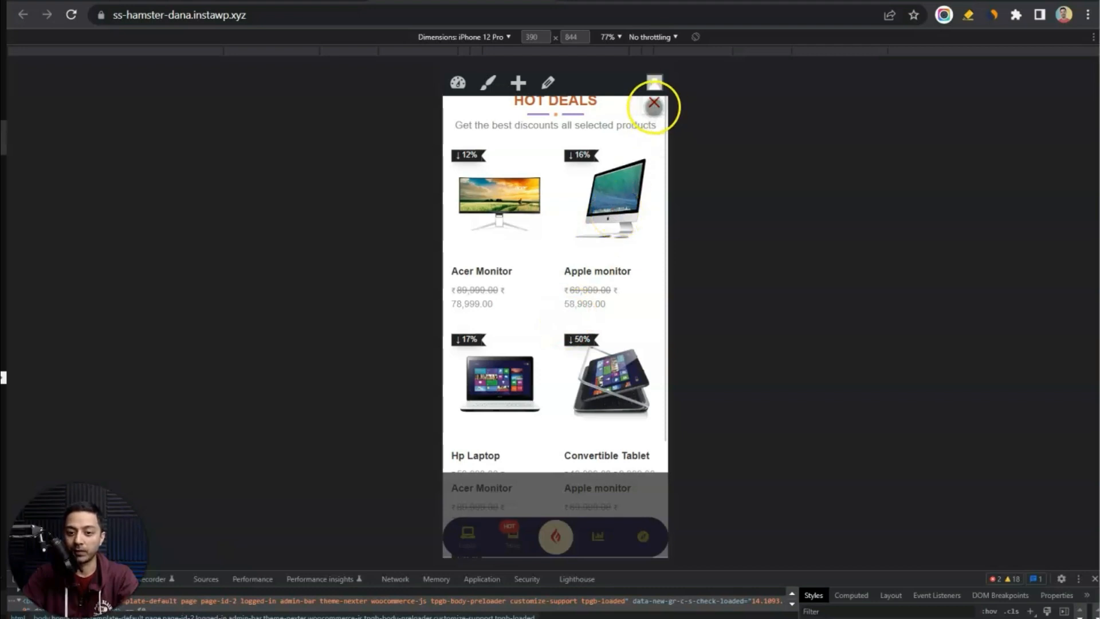
click(653, 103)
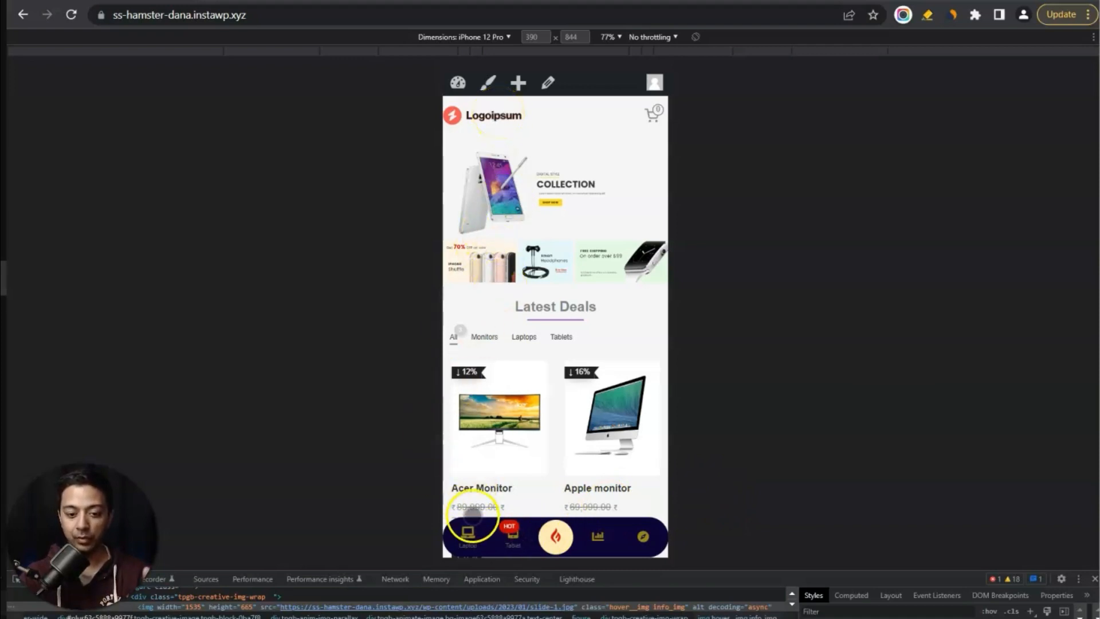
Step: Visit the Laptop and Tablet category pages from the footer menu to check its links and page indicator
click(468, 537)
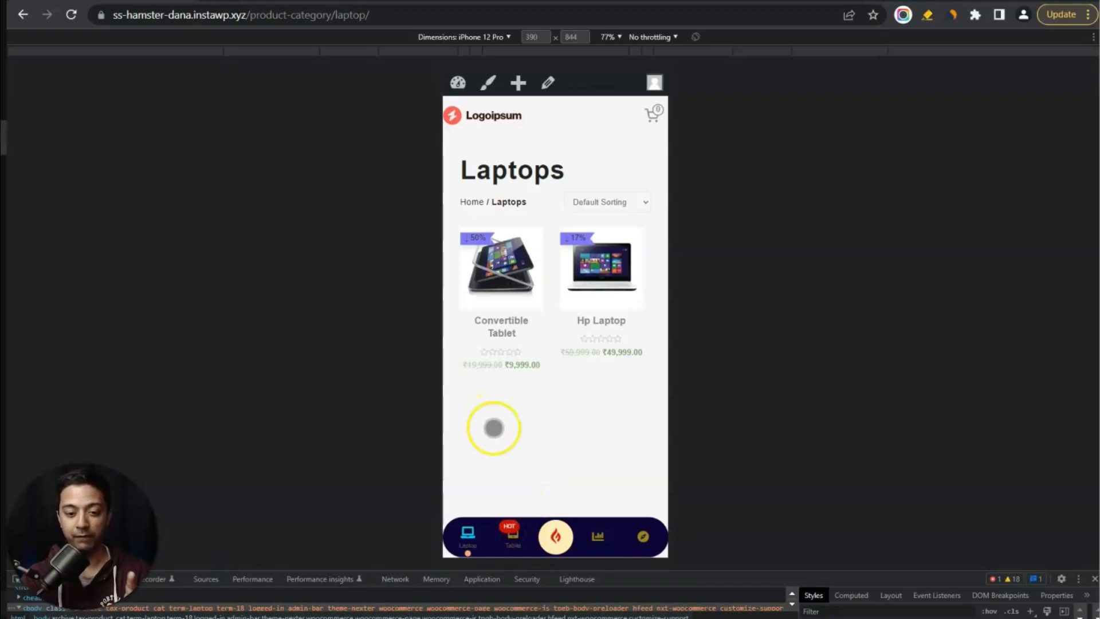
click(513, 533)
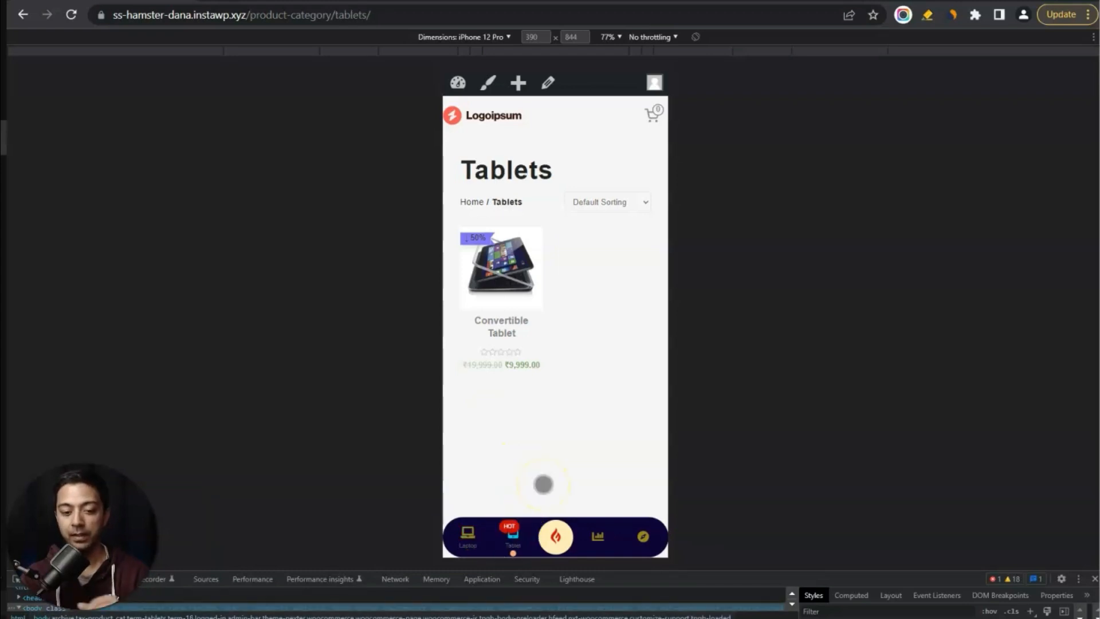